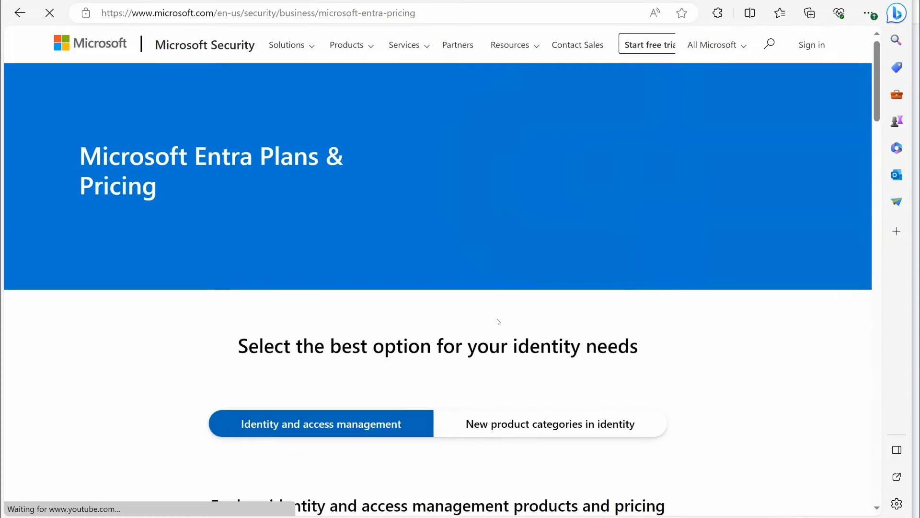
Review the Microsoft Entra ID Free, P1, P2 and Governance plan cards and the feature categories compared beneath them
scroll(323, 413, down, 10)
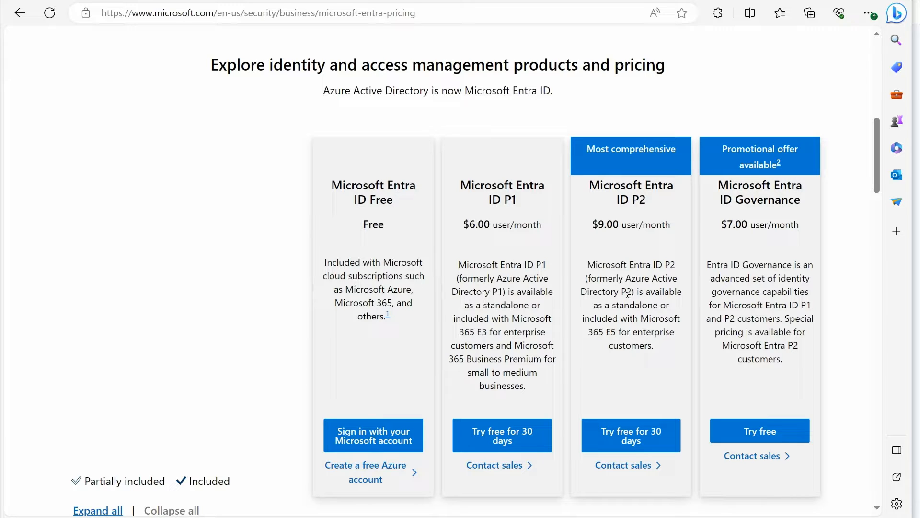
scroll(628, 294, down, 9)
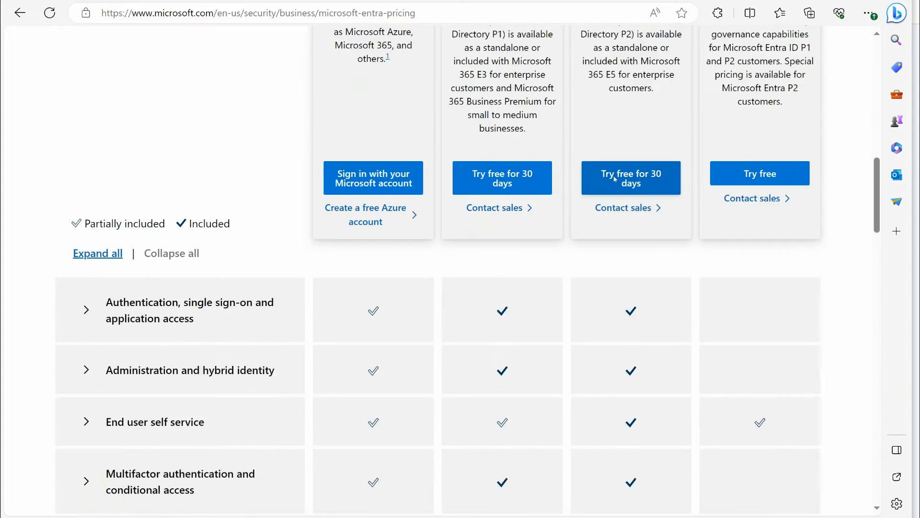
scroll(498, 172, up, 5)
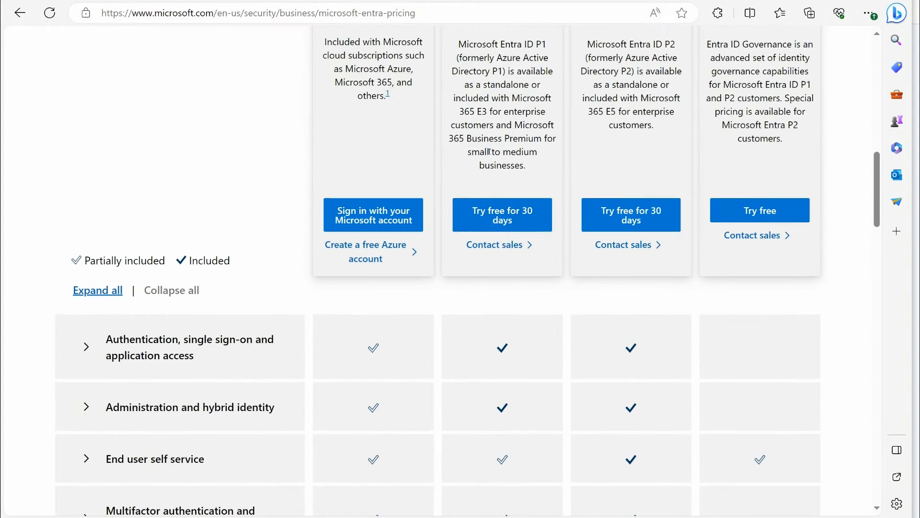
scroll(440, 146, down, 2)
scroll(440, 146, down, 4)
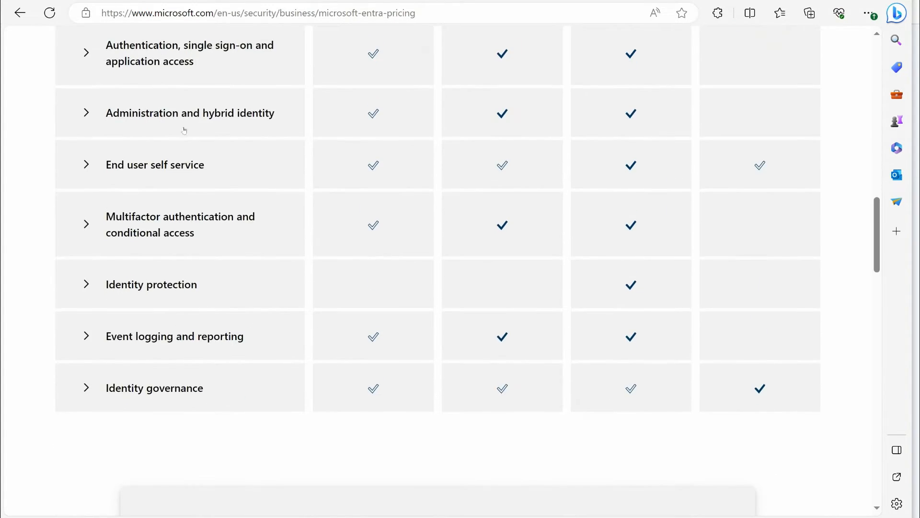
scroll(201, 120, up, 2)
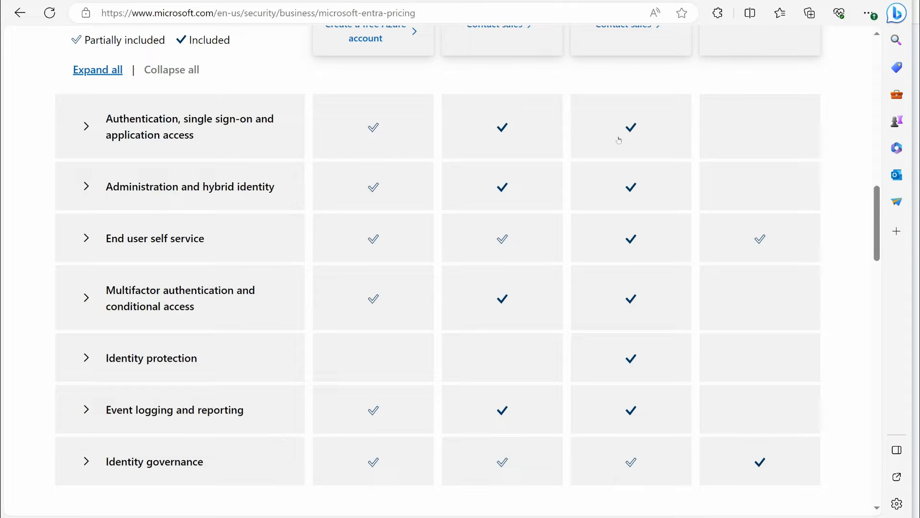
Expand the Authentication, single sign-on and application access category and review its features across the plans
click(99, 116)
scroll(353, 263, down, 3)
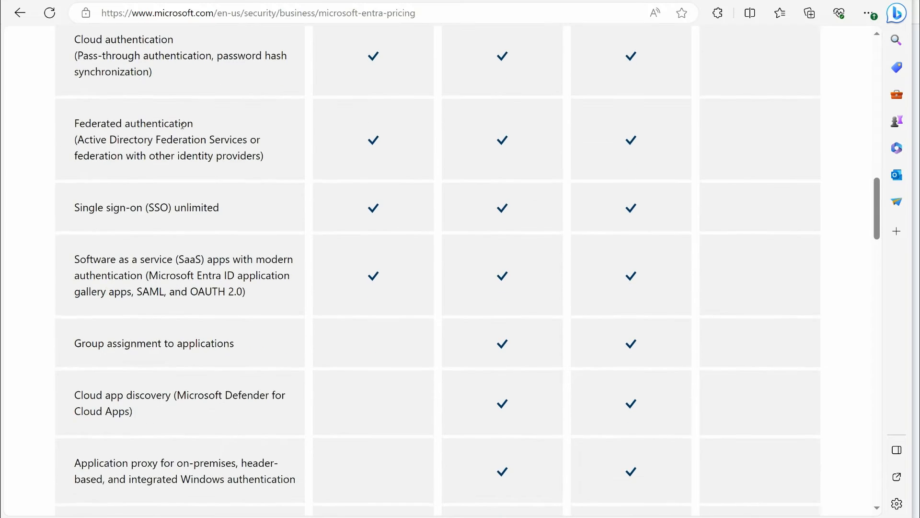
scroll(306, 96, down, 3)
scroll(251, 153, down, 2)
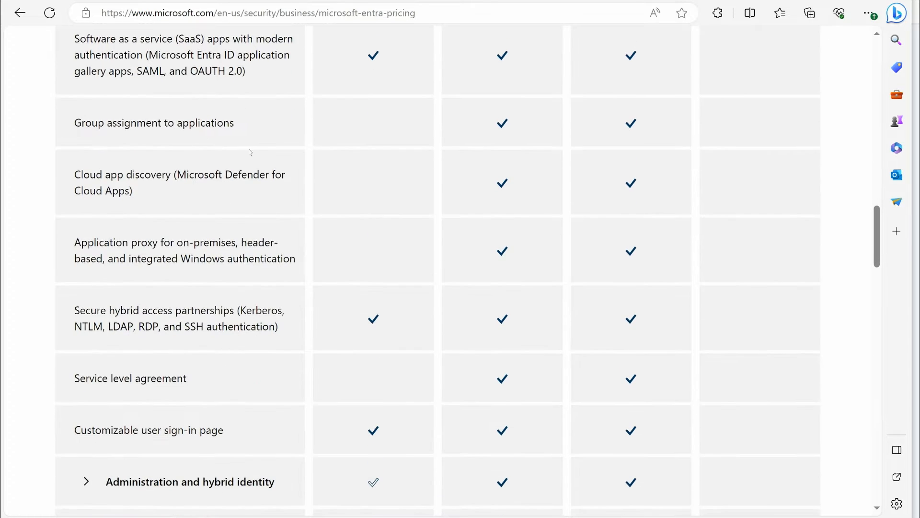
scroll(205, 185, down, 2)
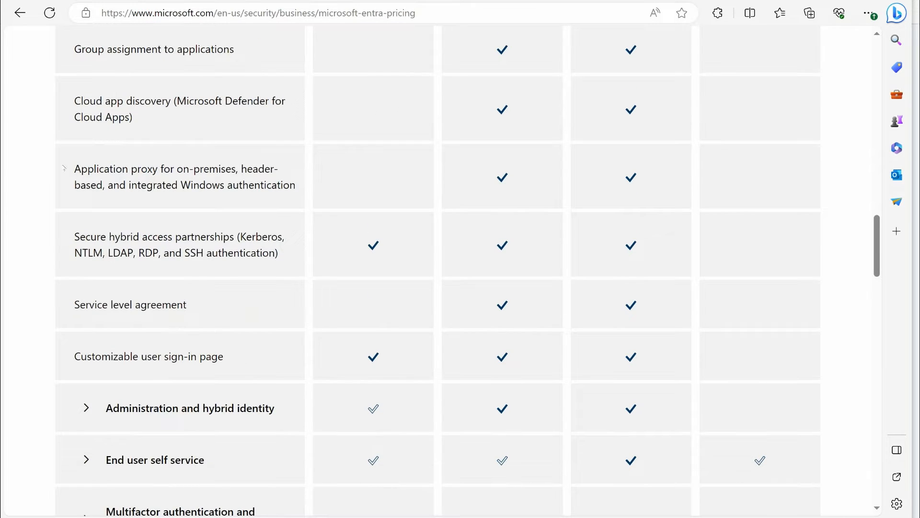
scroll(208, 173, down, 2)
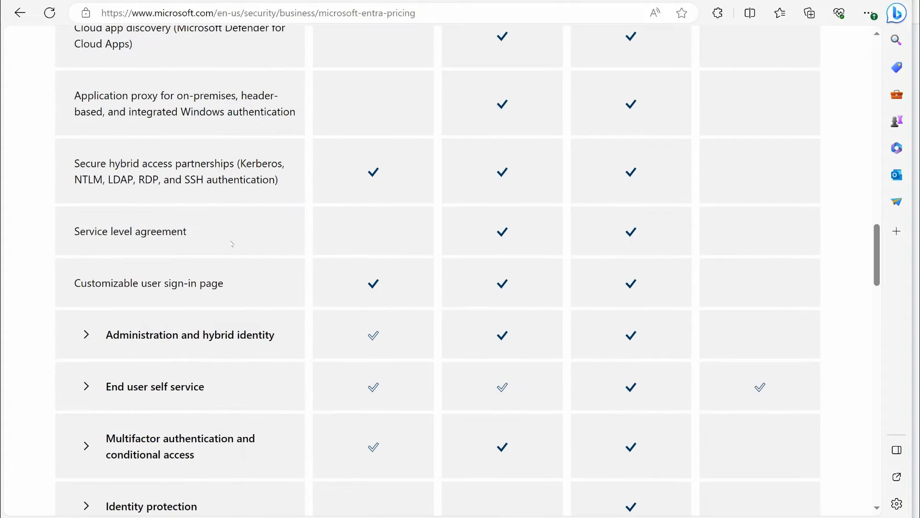
scroll(235, 250, down, 6)
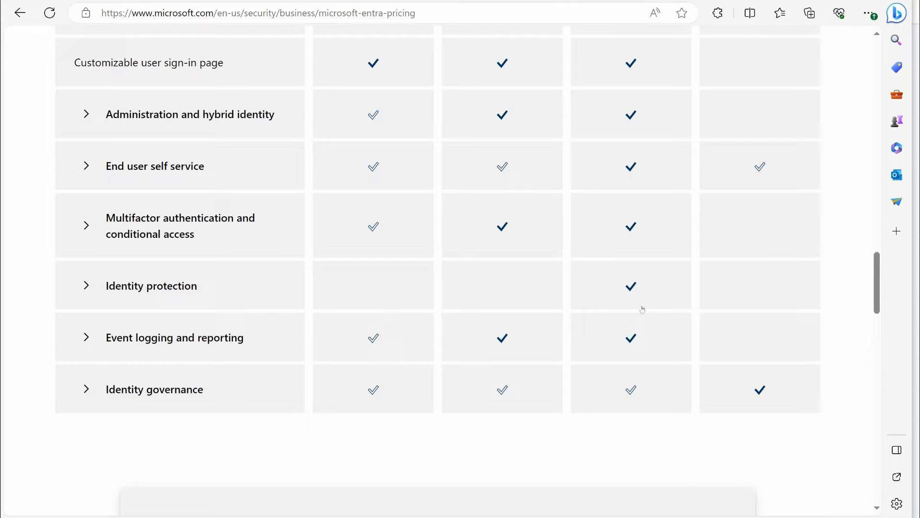
Expand the Event logging and reporting category and compare its features against the plan cards
click(124, 341)
scroll(386, 350, down, 4)
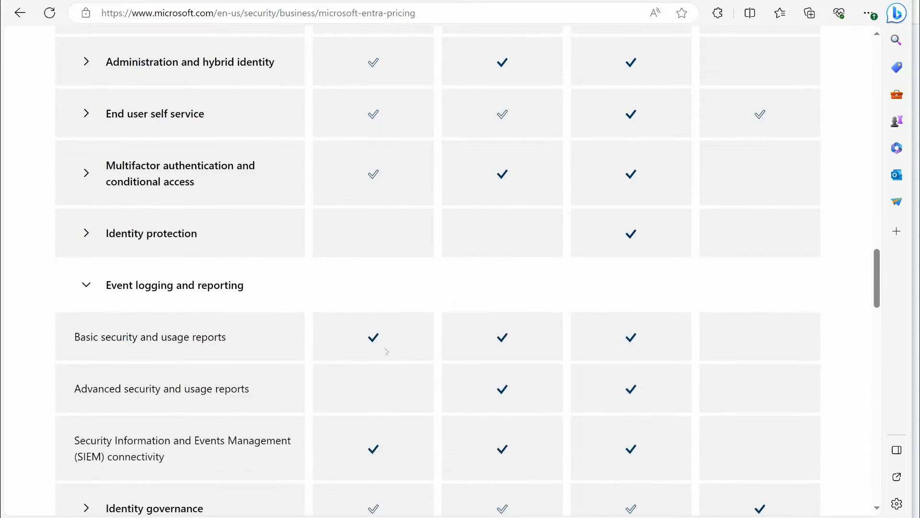
scroll(364, 229, down, 2)
scroll(381, 319, up, 8)
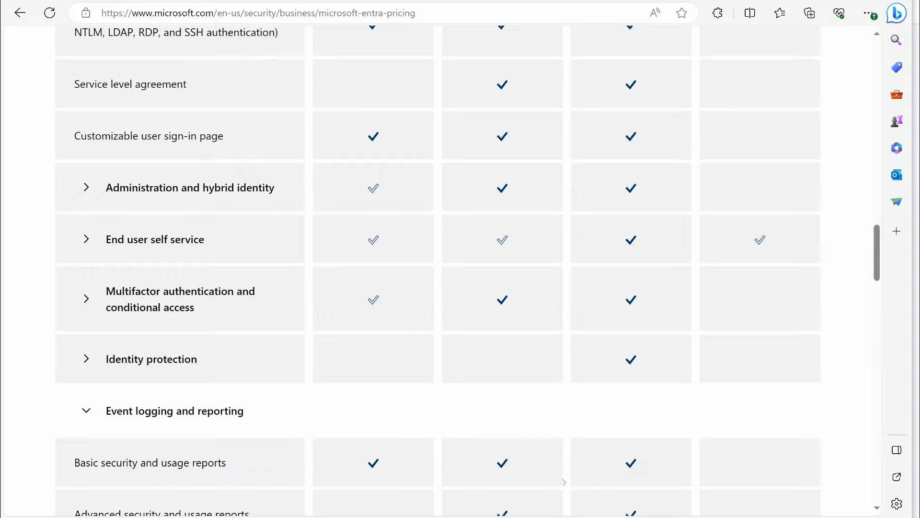
scroll(563, 480, up, 20)
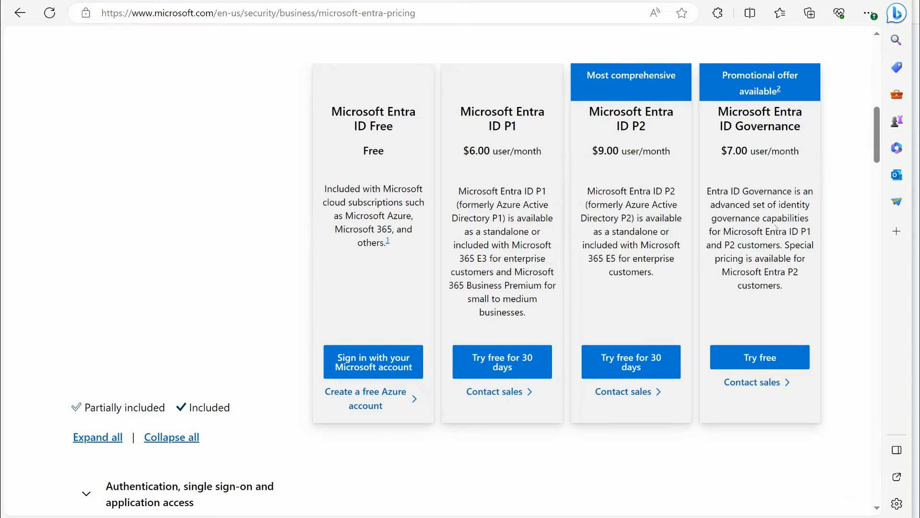
Expand the End user self service category and review its features for each plan
scroll(775, 227, down, 20)
scroll(787, 200, up, 5)
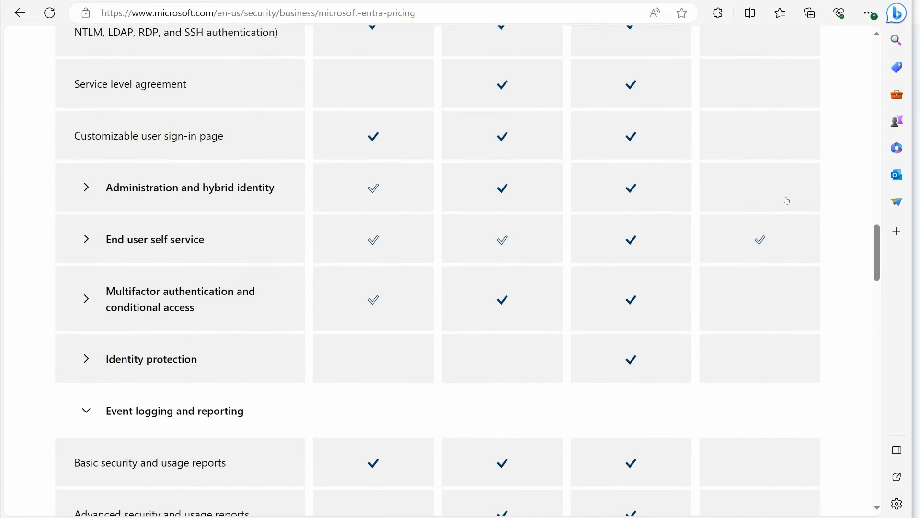
click(97, 243)
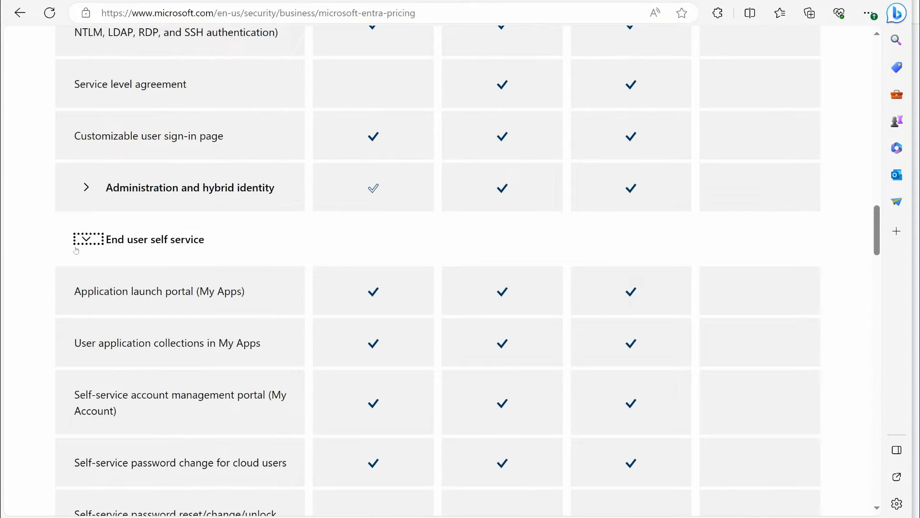
scroll(569, 250, down, 10)
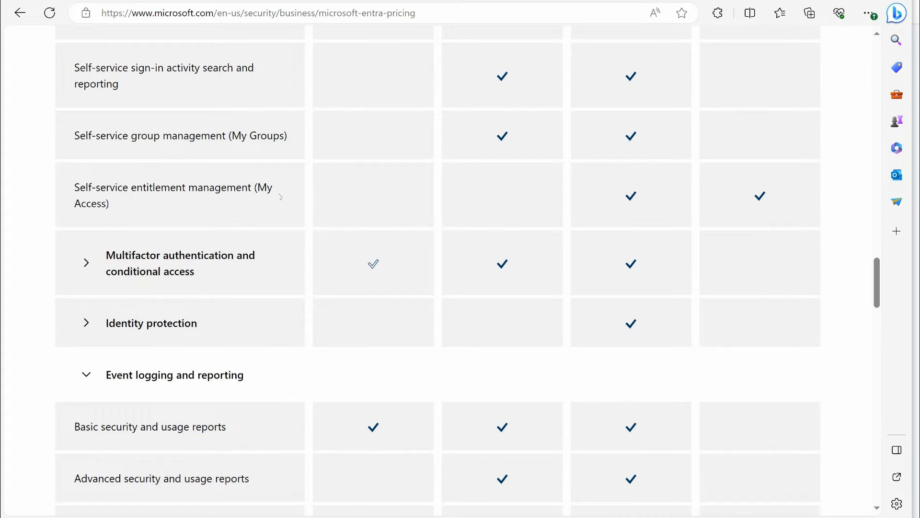
Expand the Identity governance category and compare its features with the plans offered in the cards above
scroll(281, 196, down, 5)
click(103, 383)
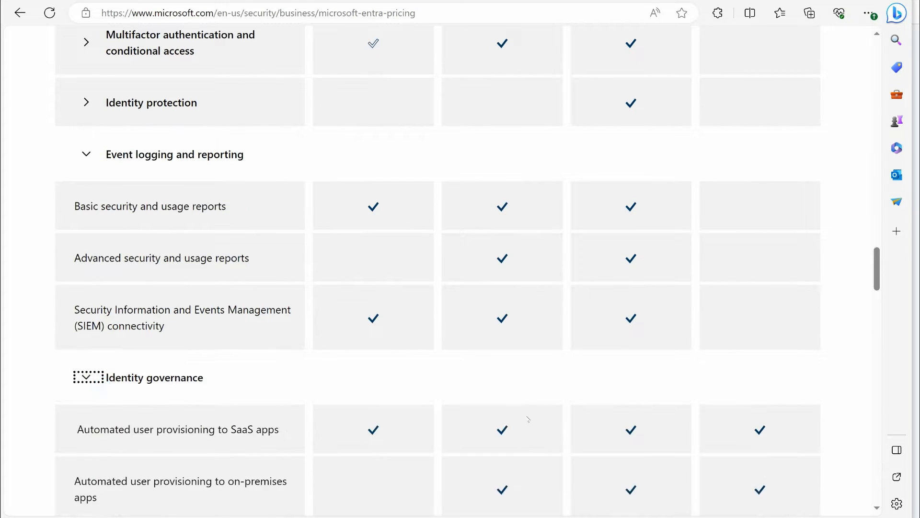
scroll(528, 418, down, 6)
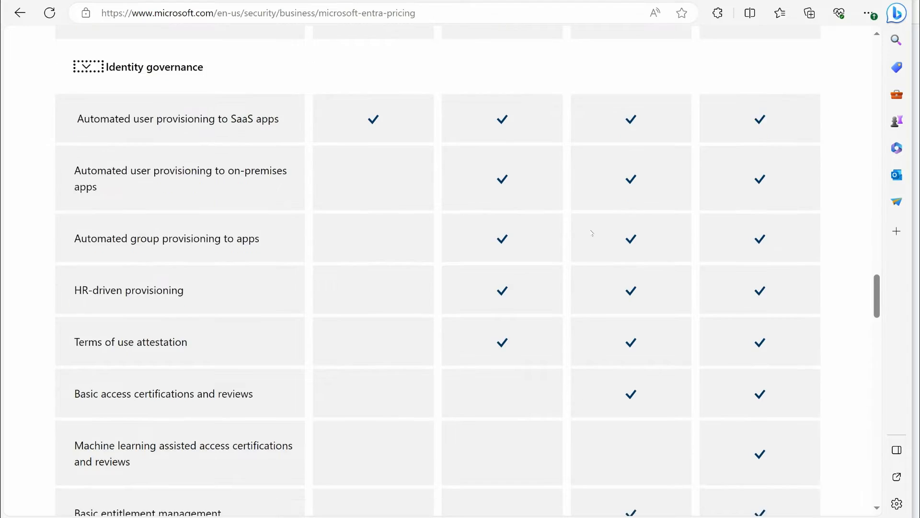
scroll(592, 234, down, 7)
scroll(780, 179, up, 20)
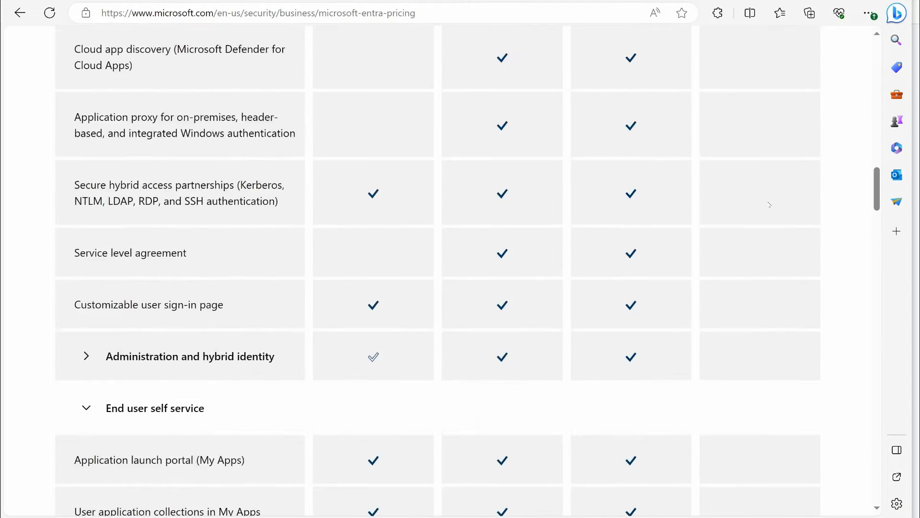
scroll(769, 205, up, 12)
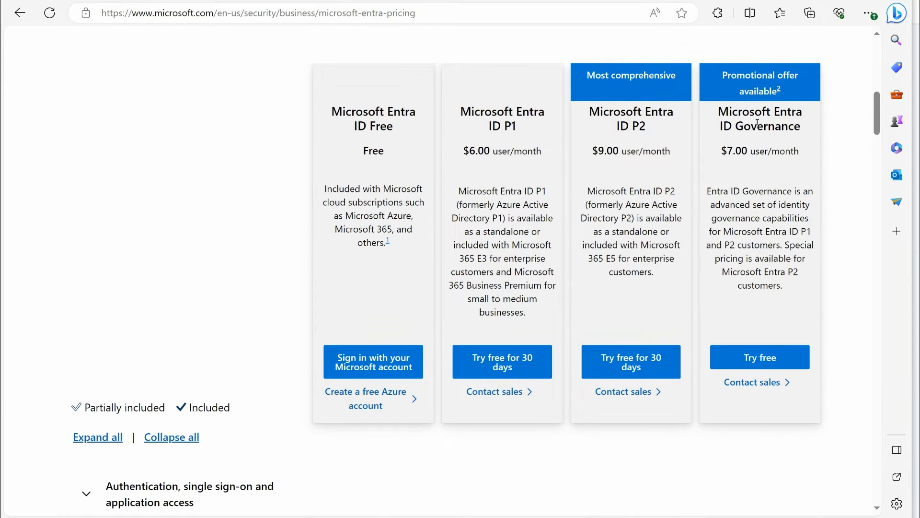
Examine which entitlement management, lifecycle workflow and Privileged identity management features the P2 and ID Governance plans include
scroll(720, 146, down, 15)
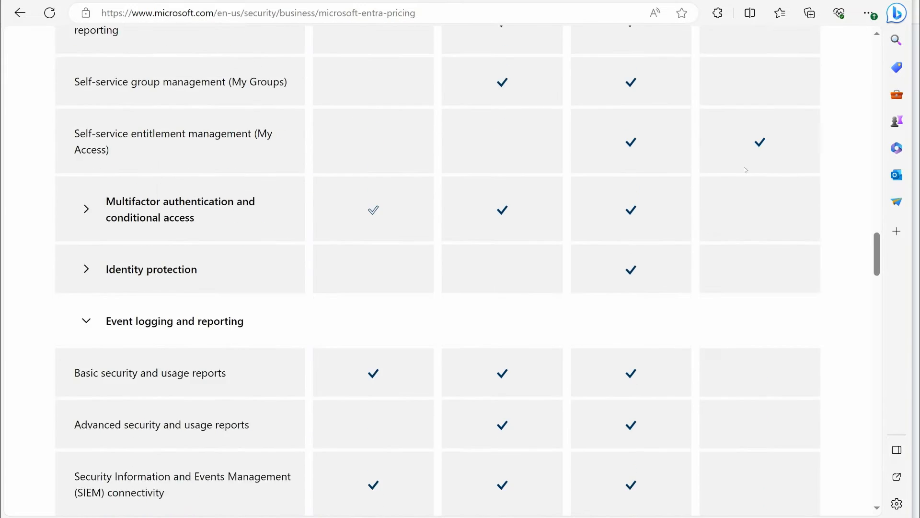
scroll(742, 169, down, 13)
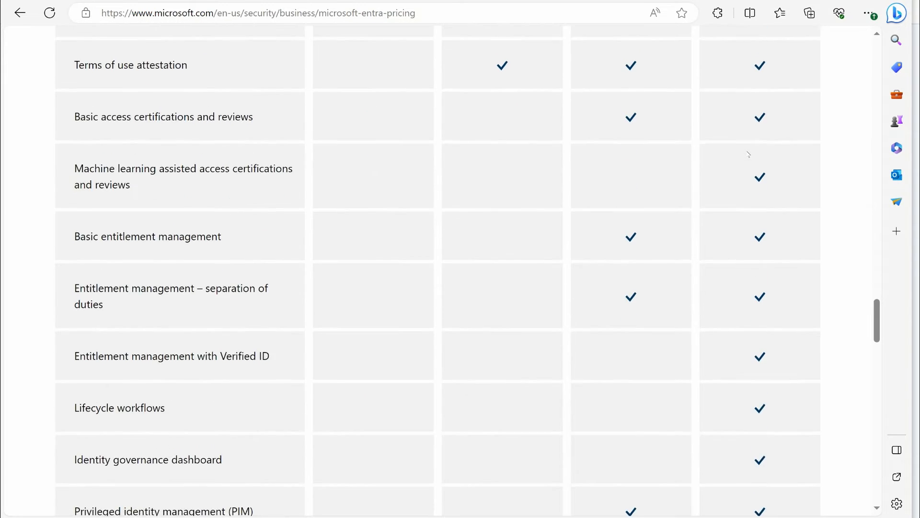
scroll(734, 331, up, 1)
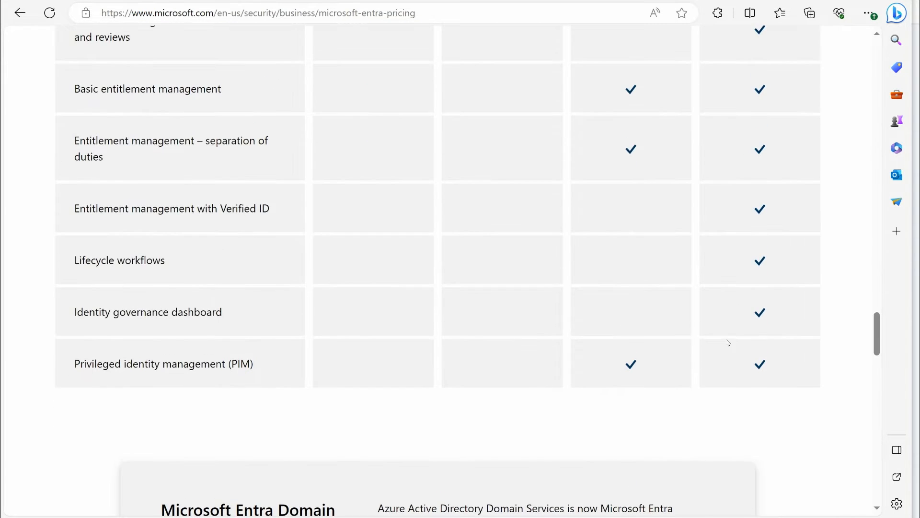
scroll(698, 372, up, 5)
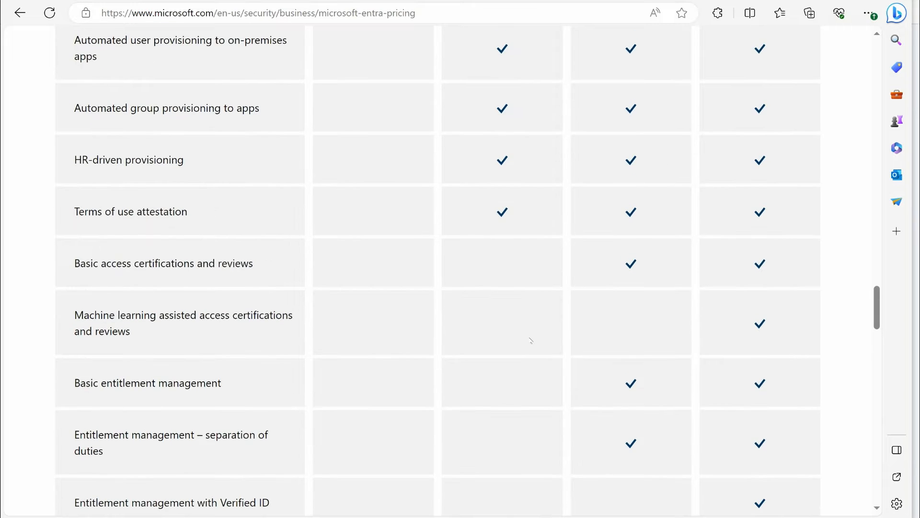
scroll(509, 387, up, 3)
scroll(660, 261, down, 9)
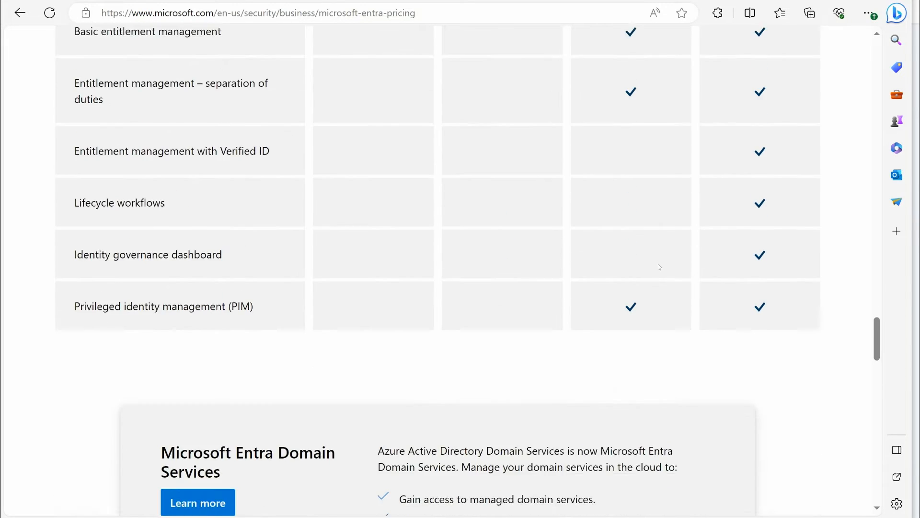
Check the self-service, identity protection and event logging rows against the plan cards at the head of the comparison
scroll(658, 262, up, 15)
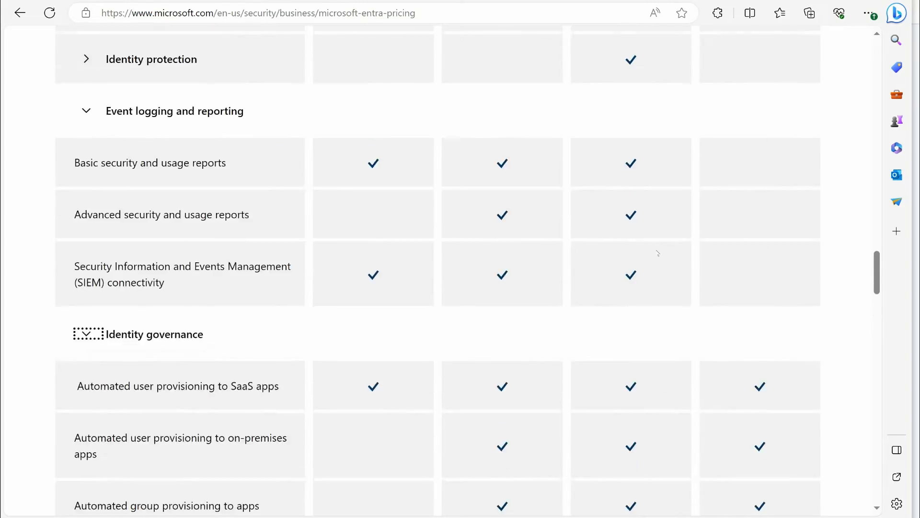
scroll(659, 253, up, 5)
scroll(660, 253, down, 15)
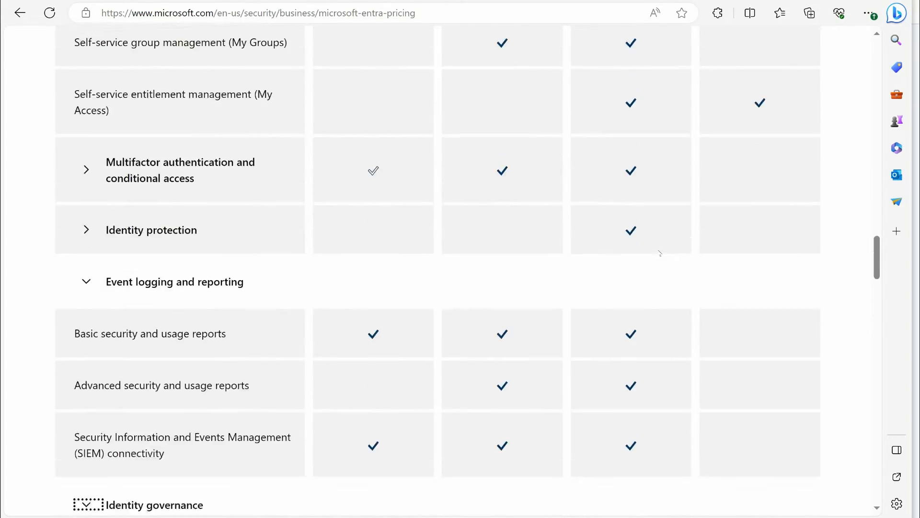
scroll(660, 254, up, 10)
scroll(660, 253, up, 12)
scroll(660, 253, down, 5)
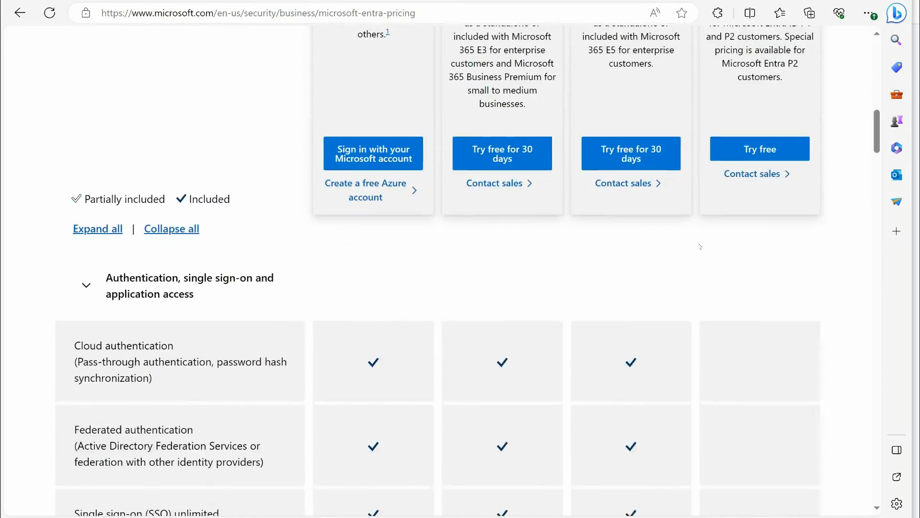
scroll(719, 261, up, 5)
scroll(719, 261, down, 15)
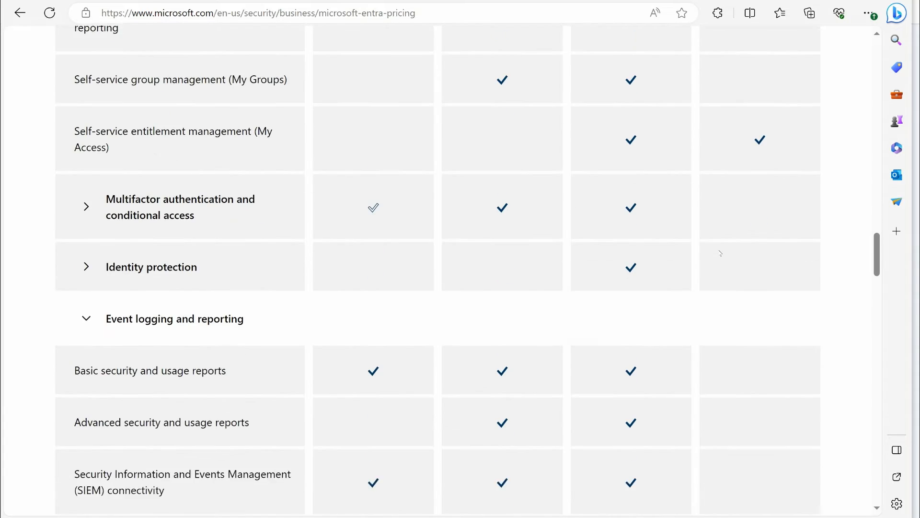
Compare the P2 and ID Governance plans across the identity governance rows, from automated provisioning to entitlement management
scroll(720, 253, down, 8)
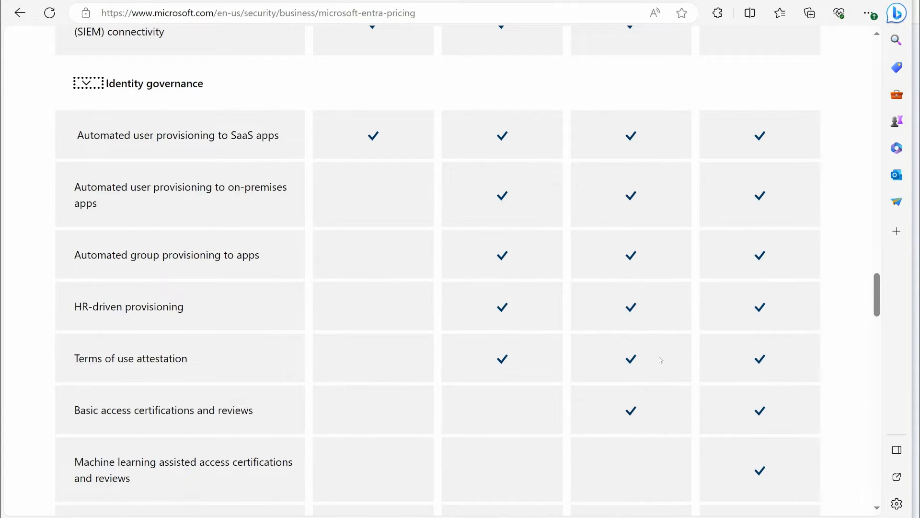
scroll(667, 363, down, 3)
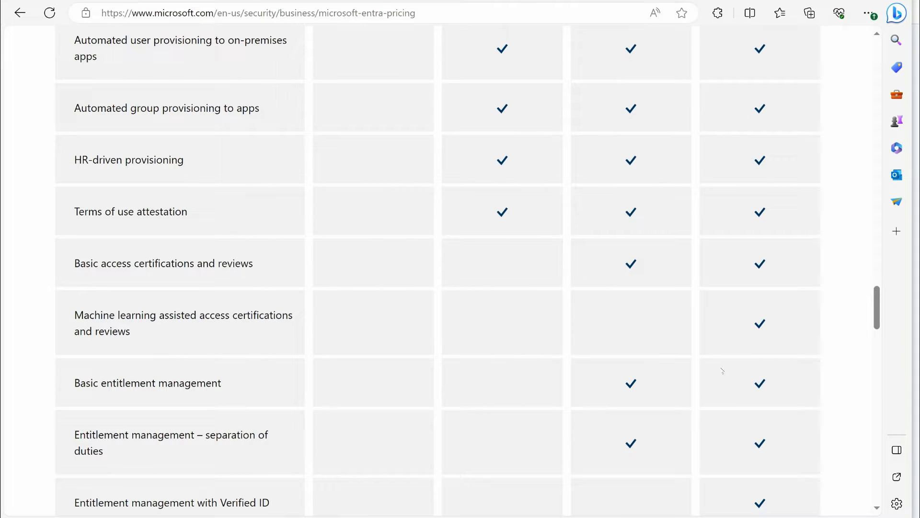
scroll(720, 353, down, 3)
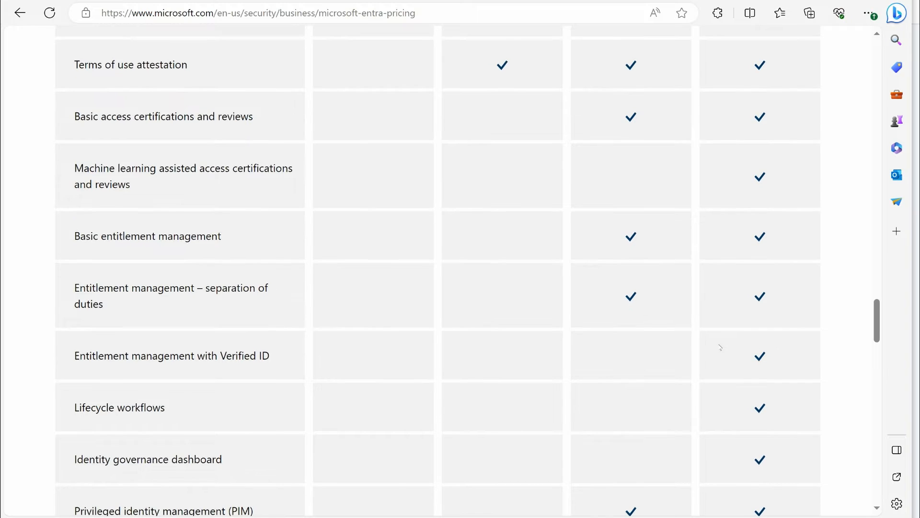
scroll(719, 345, down, 2)
scroll(717, 346, up, 5)
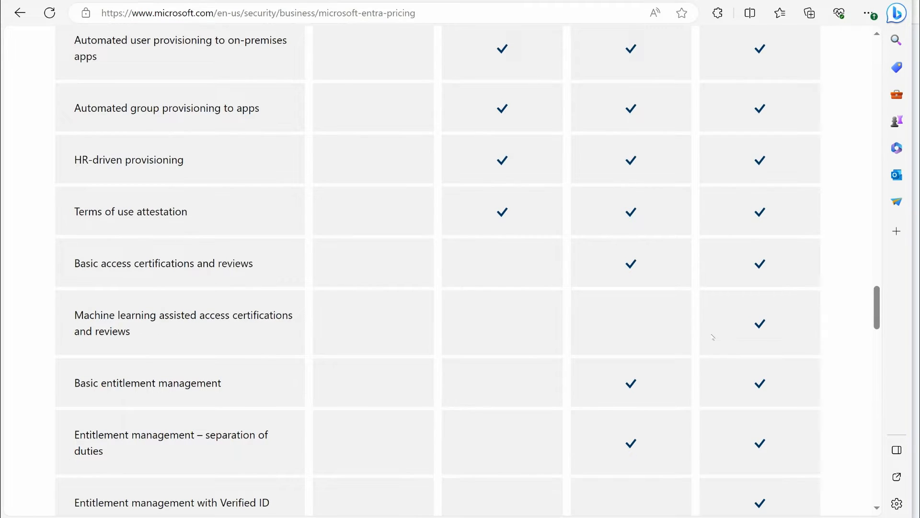
scroll(710, 336, up, 9)
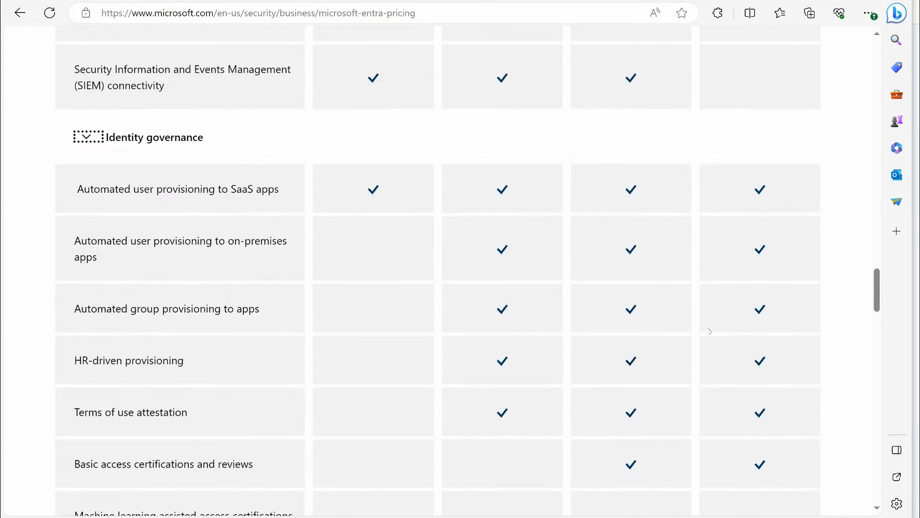
scroll(263, 344, down, 3)
scroll(263, 344, up, 15)
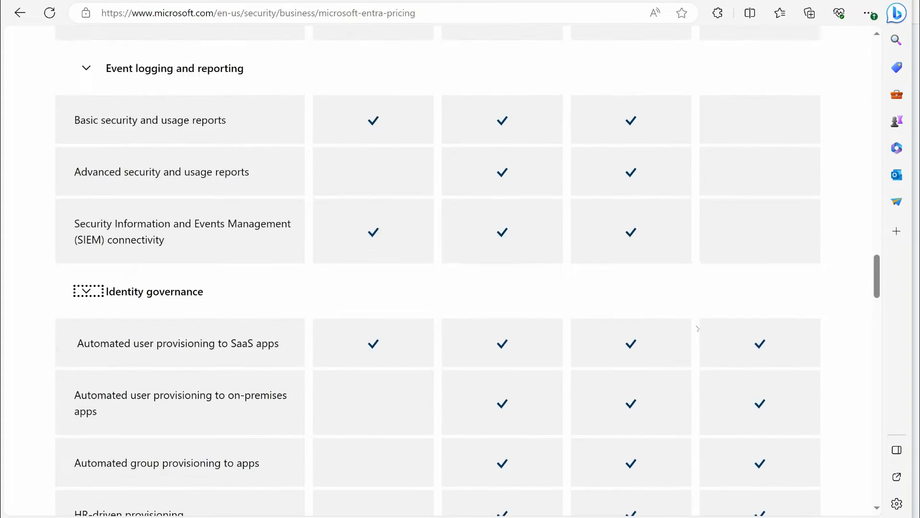
Open the free Azure account link from the Exam Lab Practice Azure page separately and review the free account offers
scroll(728, 332, up, 10)
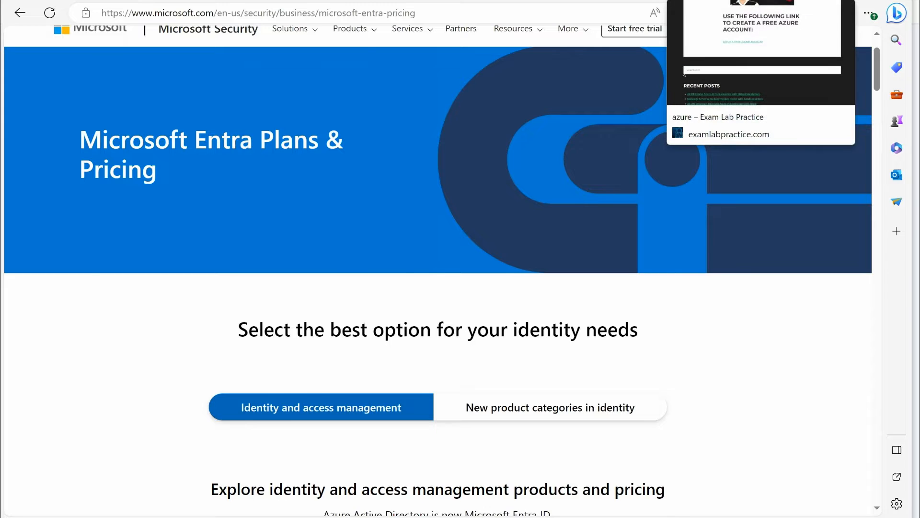
click(686, 0)
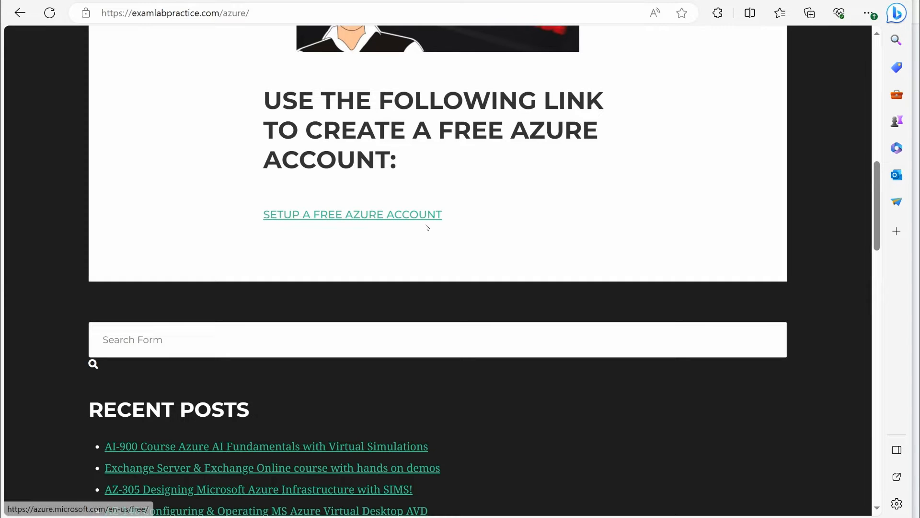
right_click(341, 220)
click(360, 220)
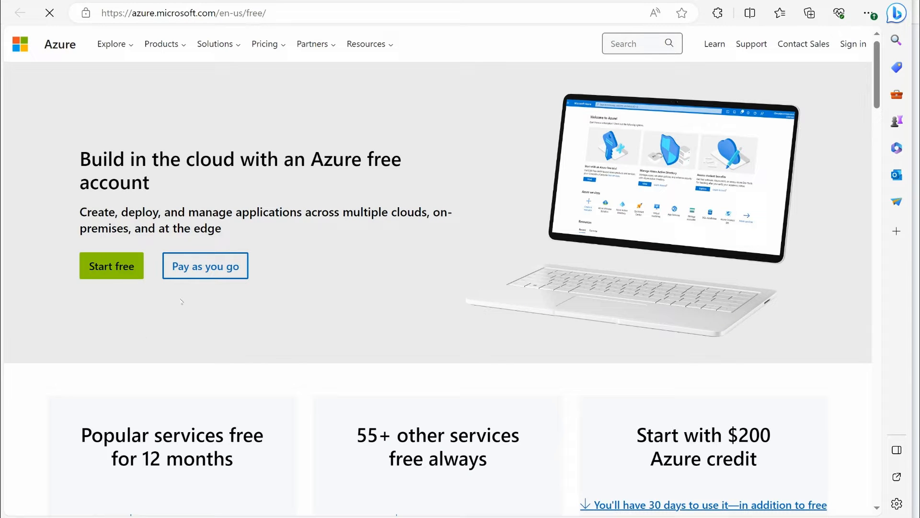
scroll(324, 312, down, 3)
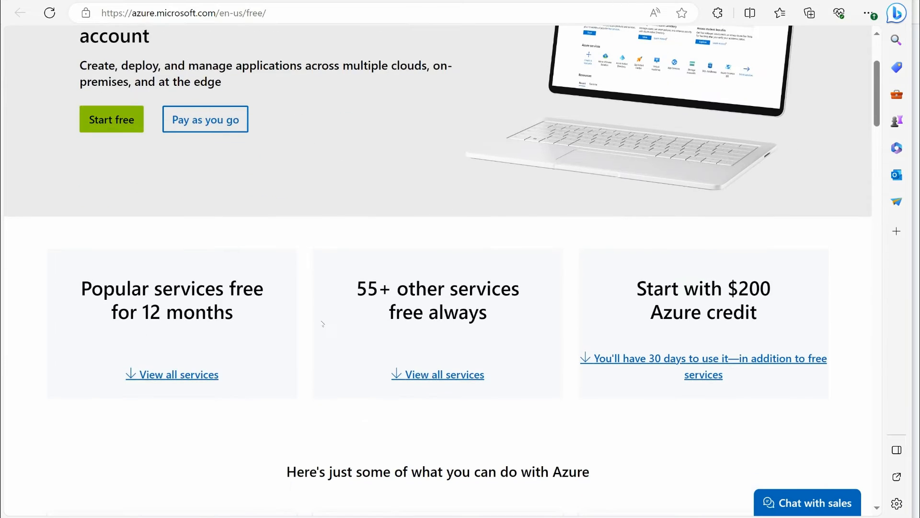
scroll(323, 322, up, 3)
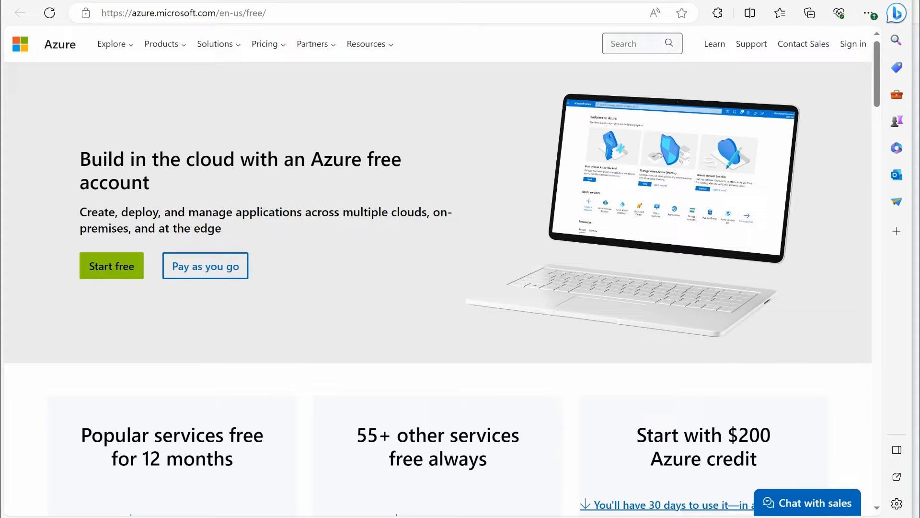
Return to the Exam Lab Practice Azure page and look over its course discounts and free account link
click(643, 1)
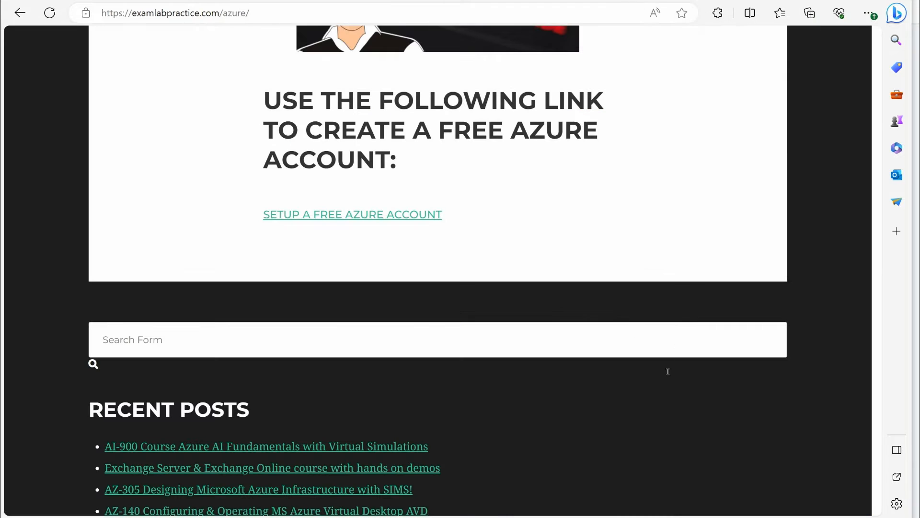
scroll(693, 444, up, 15)
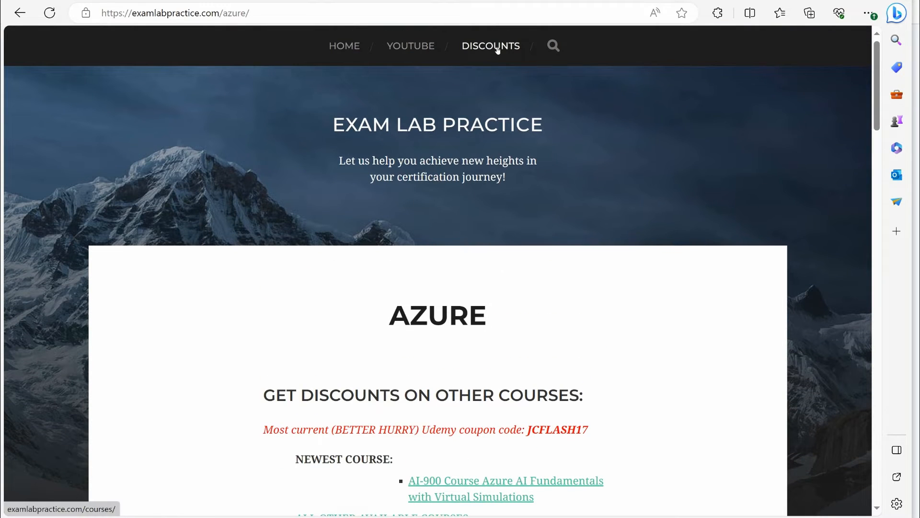
scroll(645, 342, down, 12)
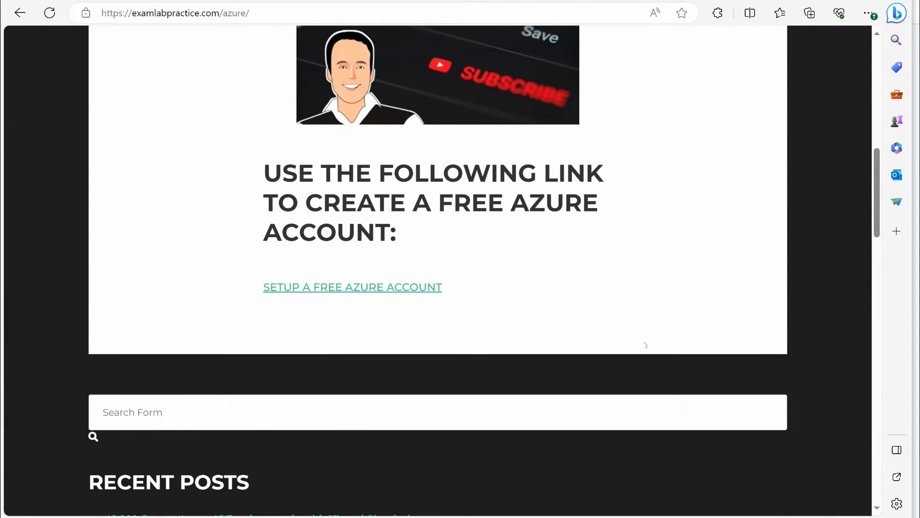
scroll(606, 363, up, 12)
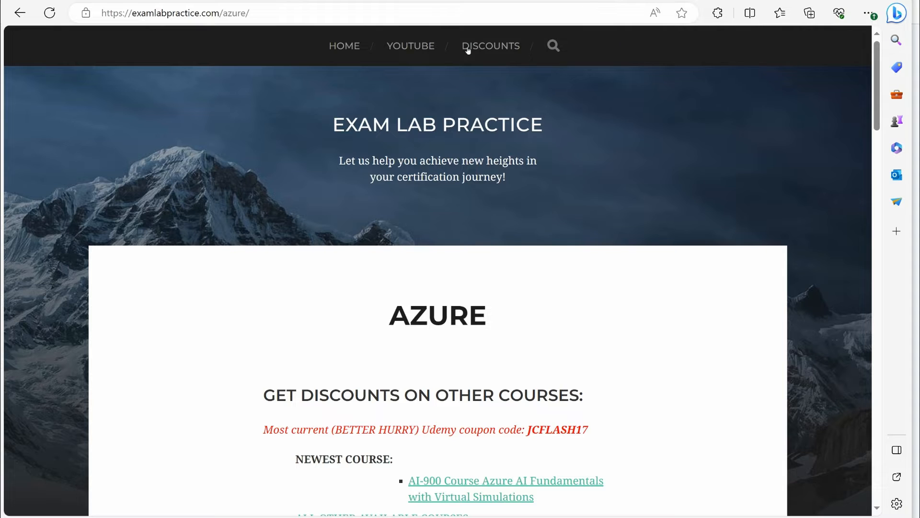
Return to the Microsoft Entra pricing page and look over the plan cards and their prices
click(605, 2)
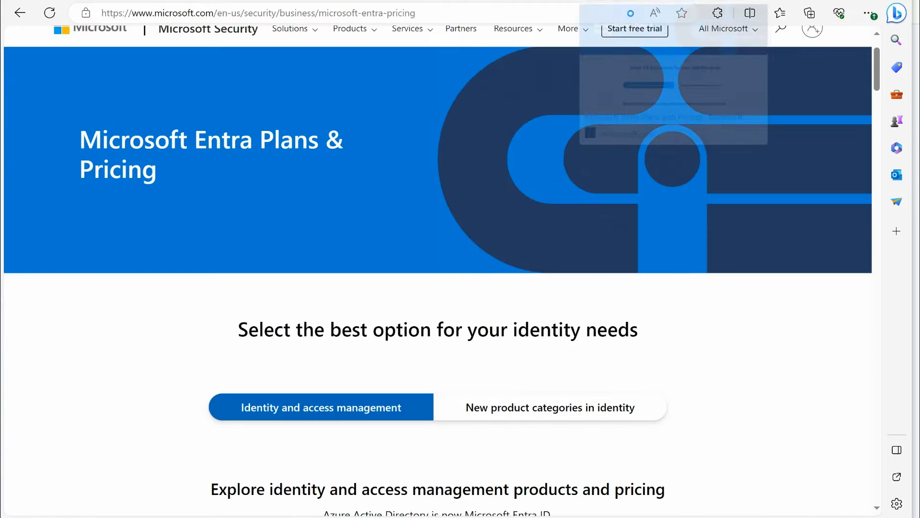
scroll(556, 222, down, 5)
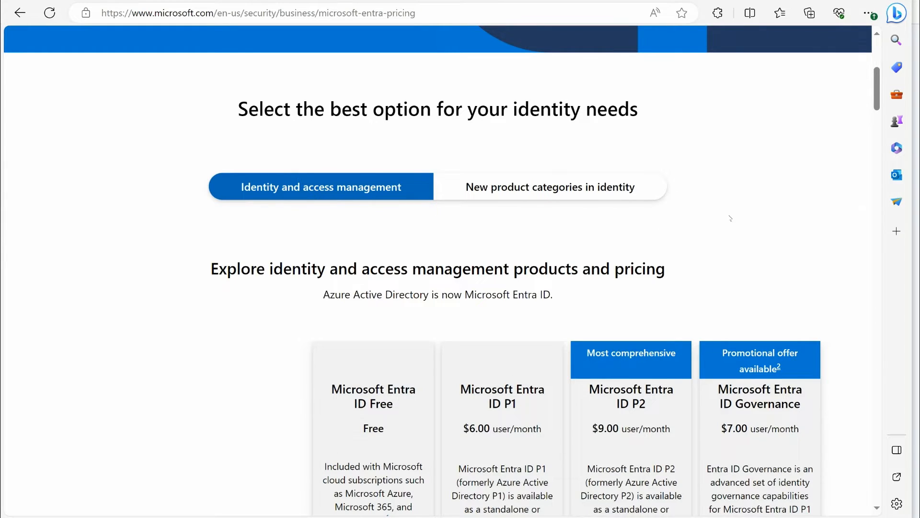
scroll(547, 247, up, 2)
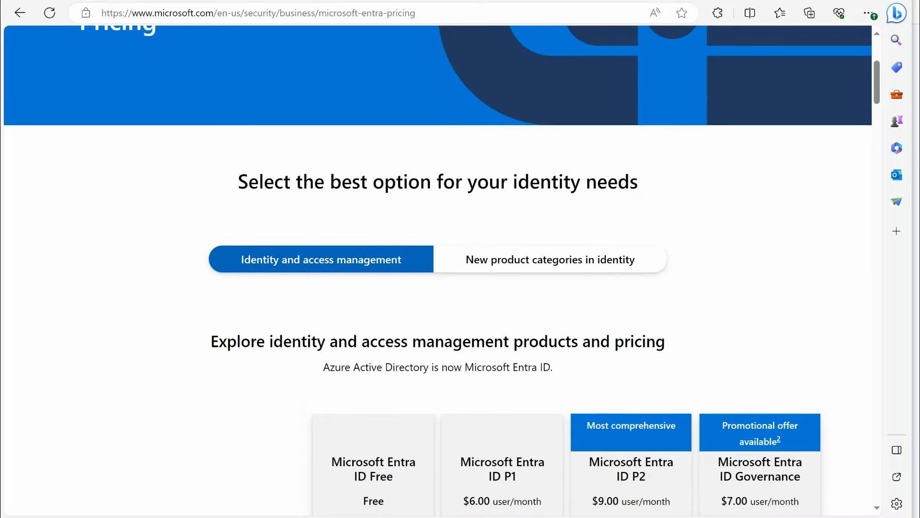
mouse_move(743, 1)
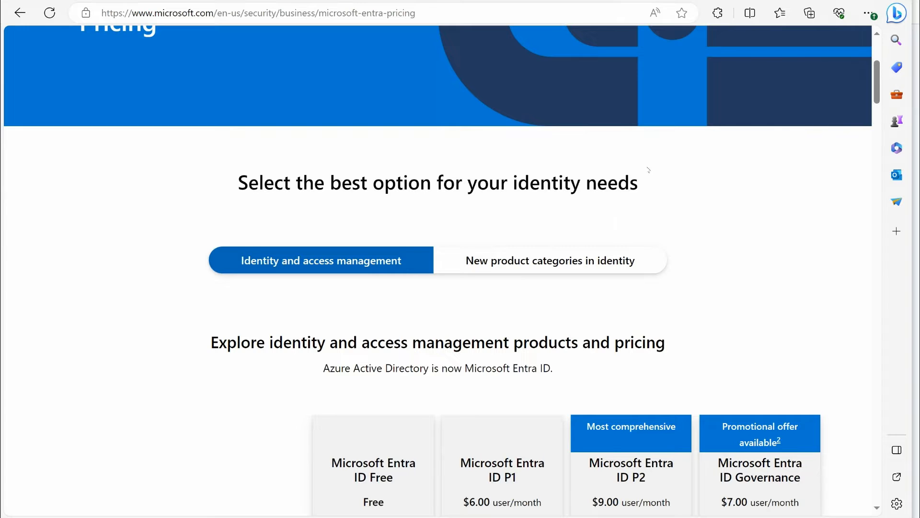
Switch to the Azure portal and load its home page at portal.azure.com
key(ctrl+Tab)
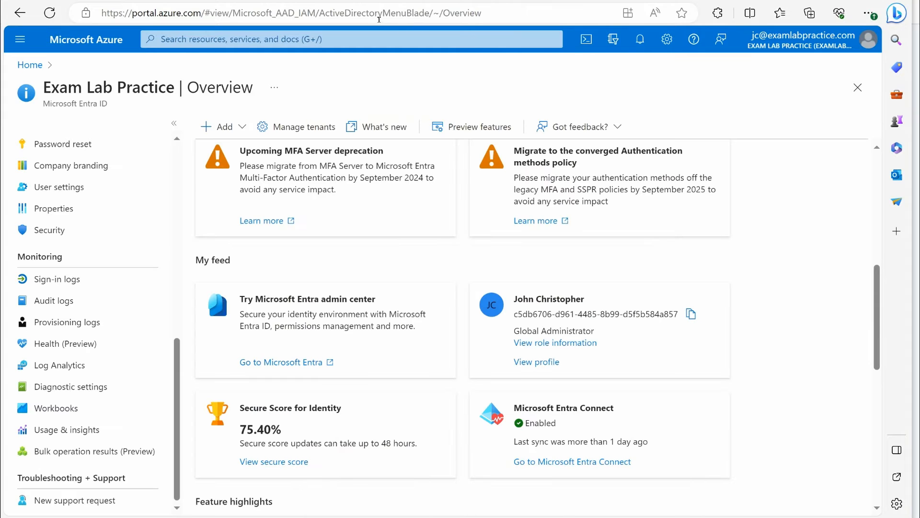
click(378, 17)
text(portal.az)
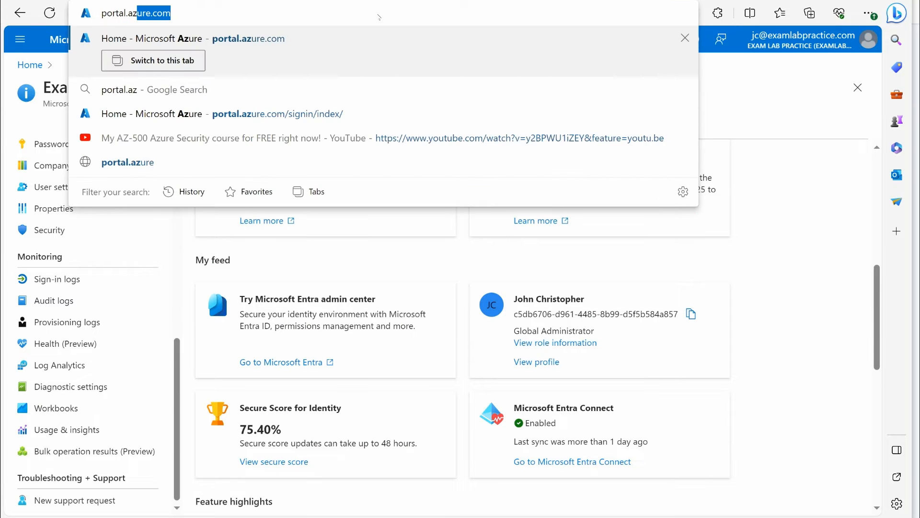
key(Return)
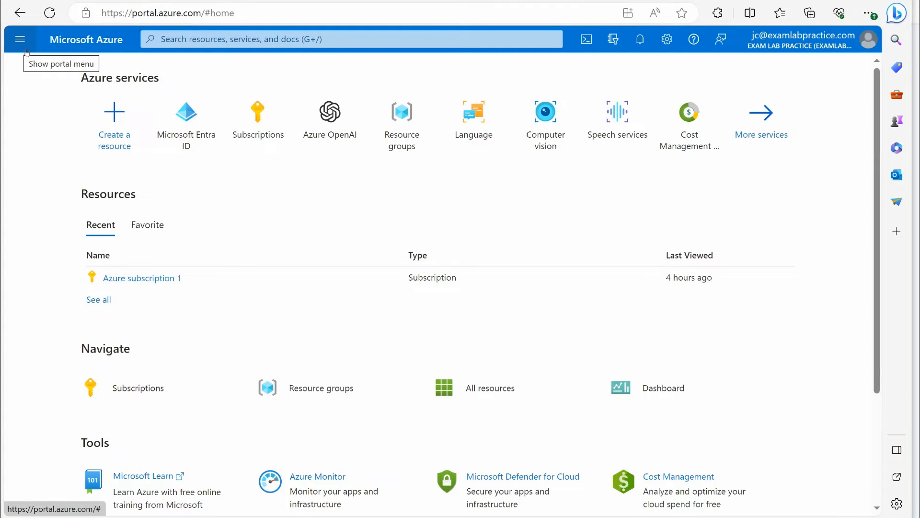
Open the Microsoft Entra ID service from the Azure portal's favorites
click(27, 51)
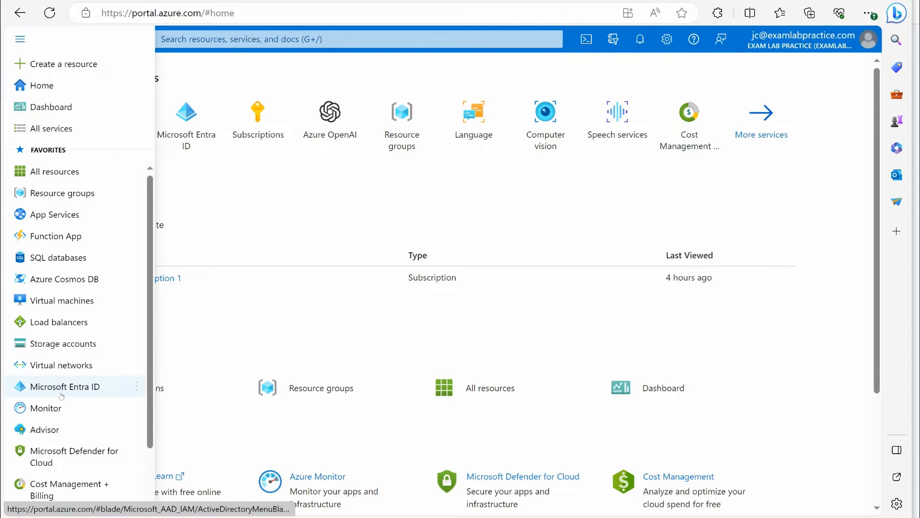
mouse_move(61, 395)
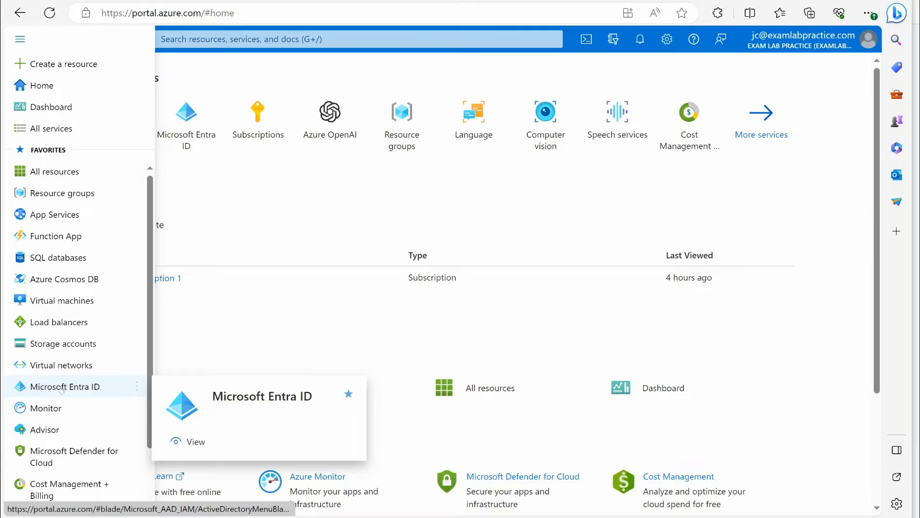
click(67, 390)
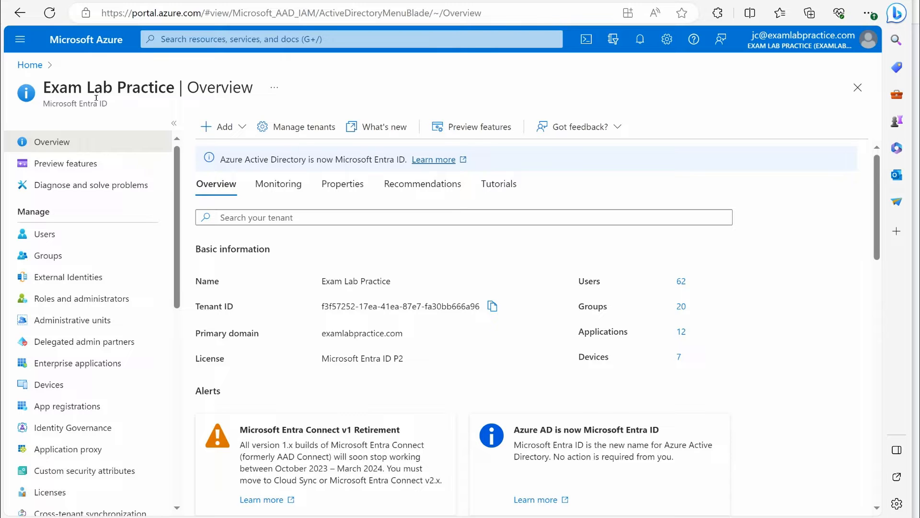
Open the tenant's Licenses section and view all licensed products
scroll(79, 348, down, 3)
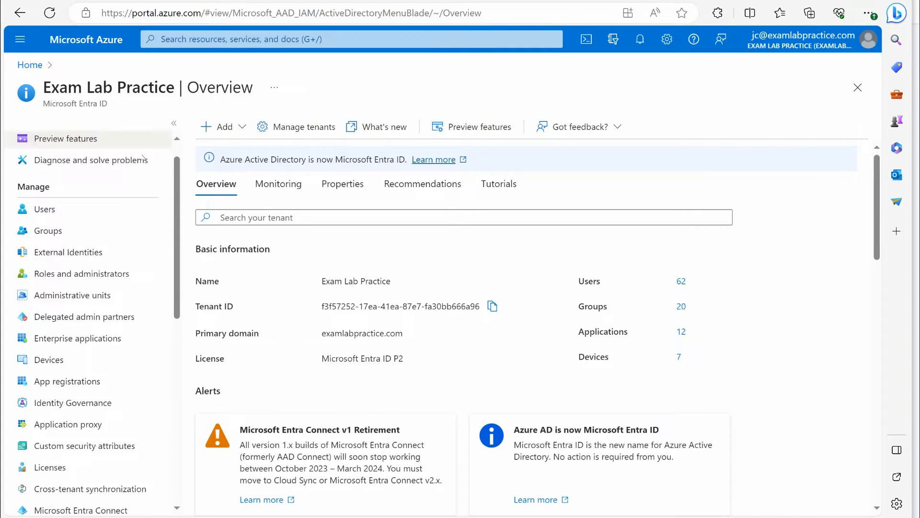
click(57, 377)
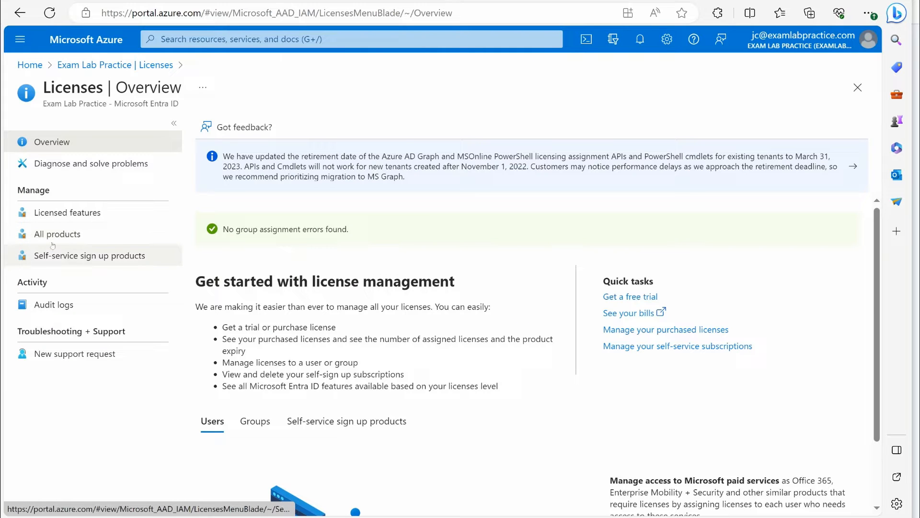
click(61, 234)
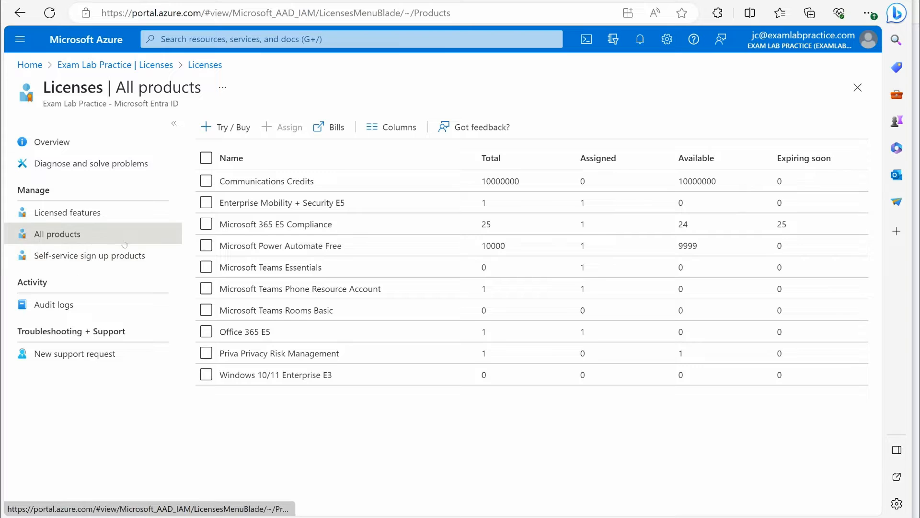
View the free trial plans offered in the licenses overview, expand the Microsoft Entra ID P2 trial details, and close the offers without activating
click(51, 143)
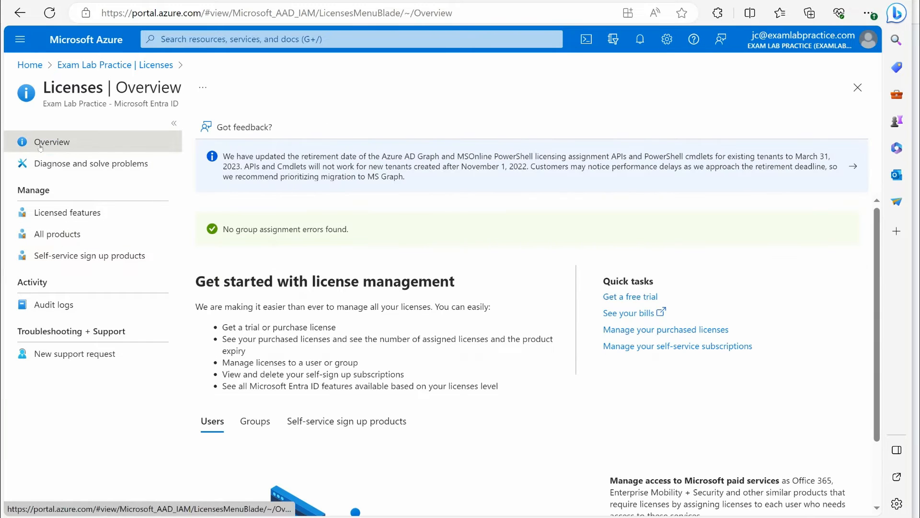
click(623, 297)
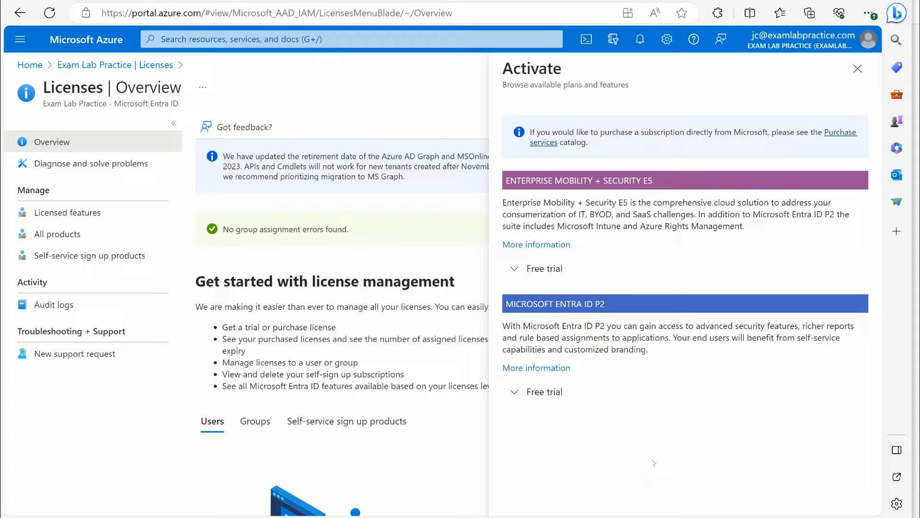
click(571, 391)
scroll(639, 376, down, 1)
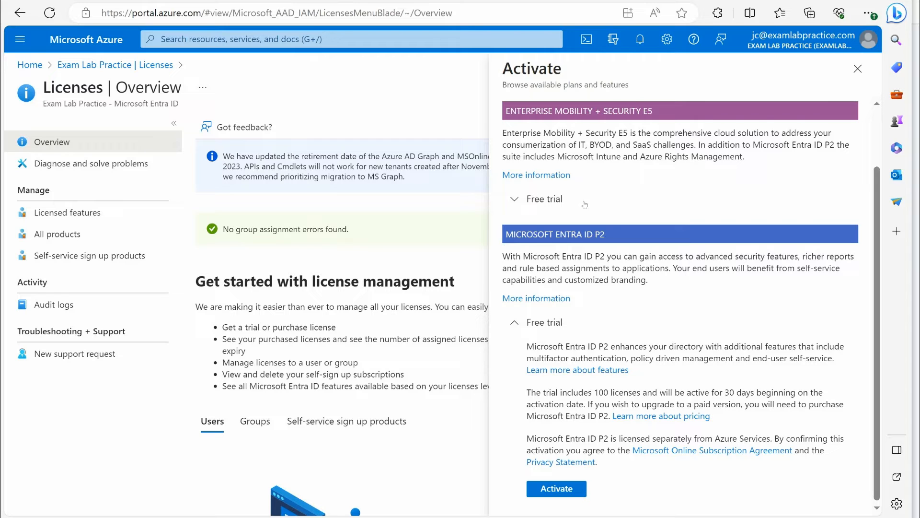
click(858, 69)
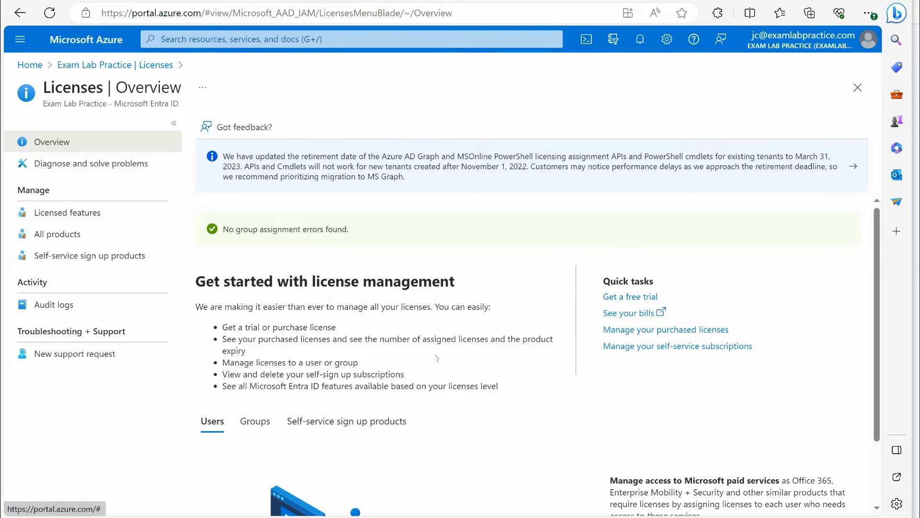
Return to the Microsoft Entra ID overview and look through its Manage and Monitoring sections
click(20, 39)
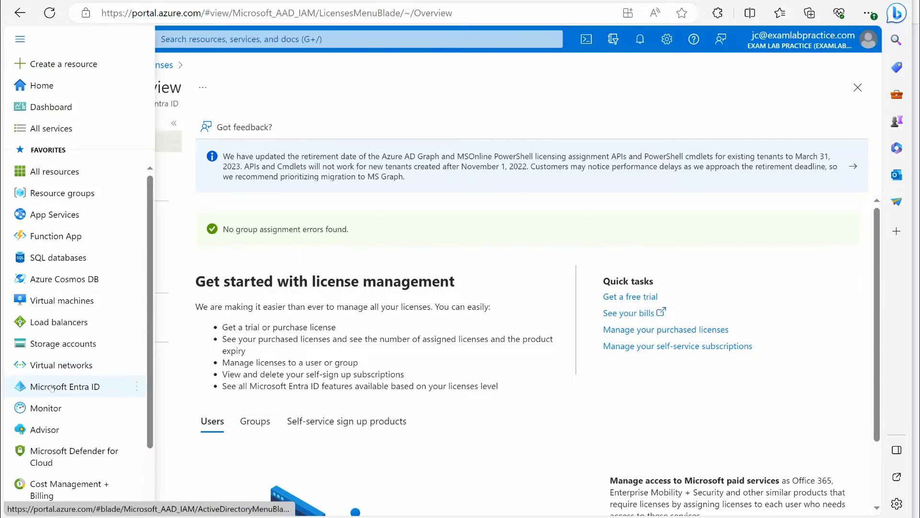
click(58, 440)
scroll(91, 206, down, 2)
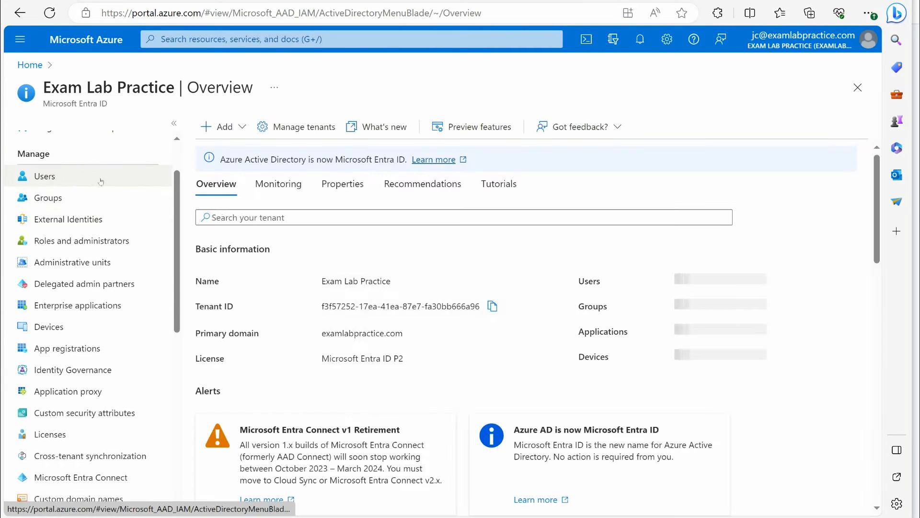
scroll(99, 212, down, 1)
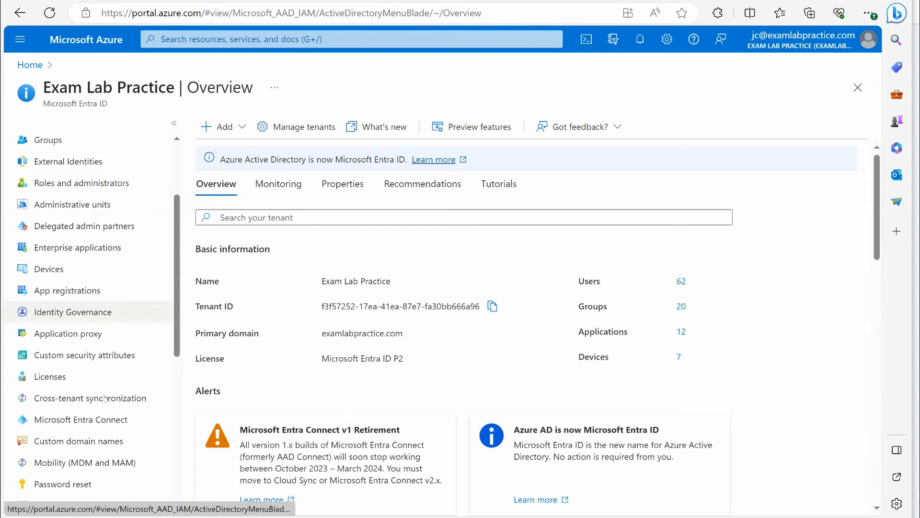
scroll(112, 462, up, 2)
scroll(121, 283, down, 7)
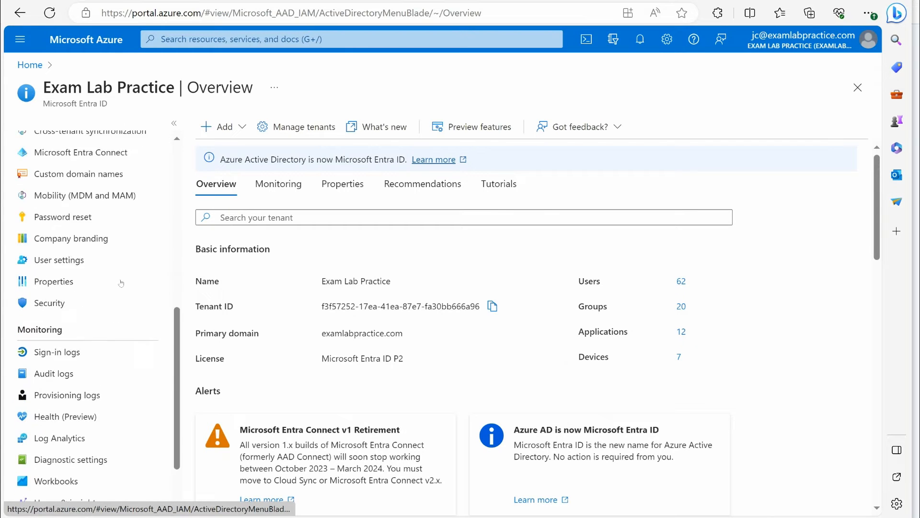
scroll(121, 283, up, 8)
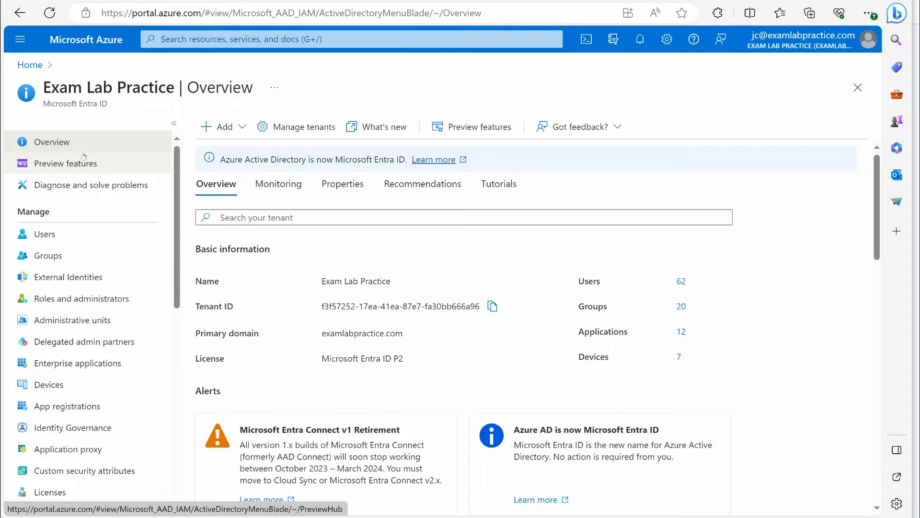
Open the Microsoft Entra admin center from the My feed section of the tenant overview
scroll(339, 222, down, 5)
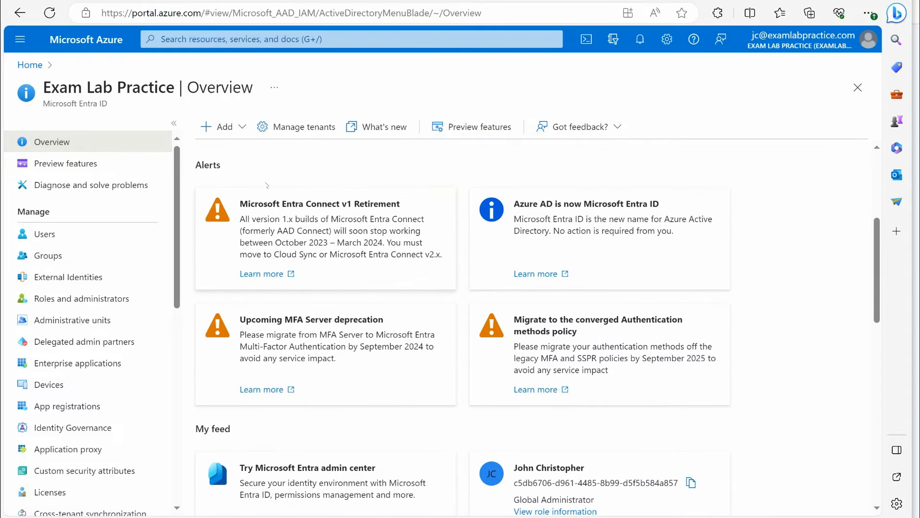
scroll(384, 207, down, 3)
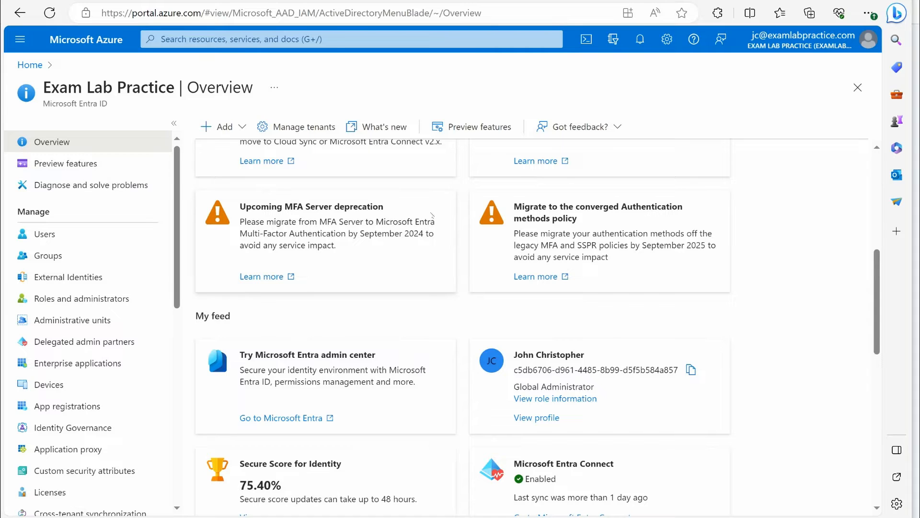
scroll(287, 335, down, 1)
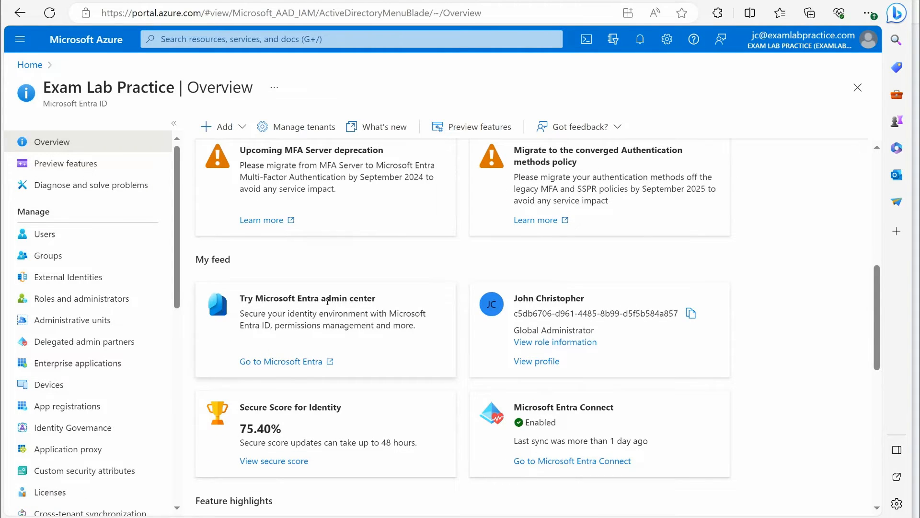
click(276, 362)
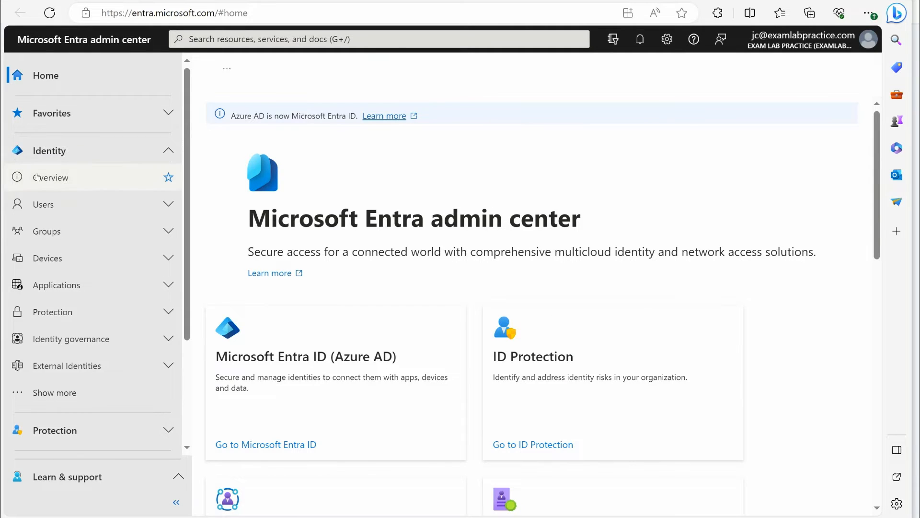
Open the tenant overview in the Identity section of the Entra admin center
click(90, 159)
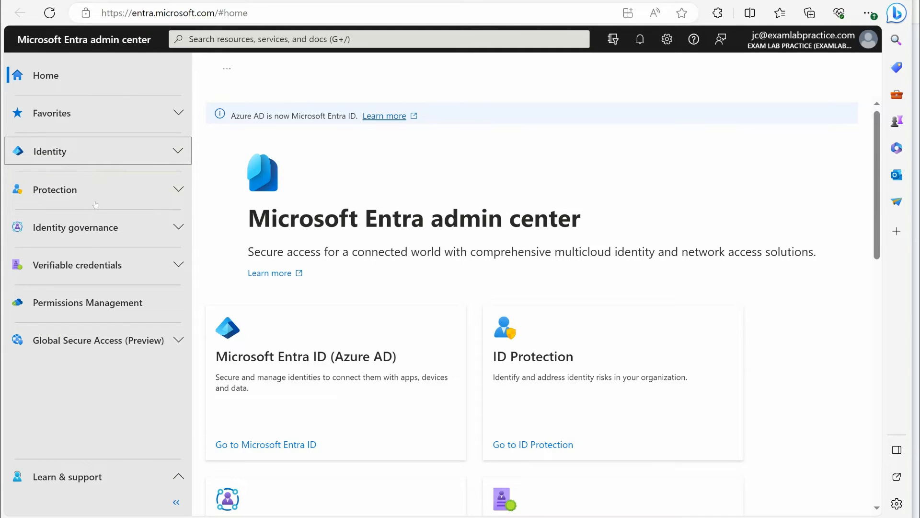
click(117, 158)
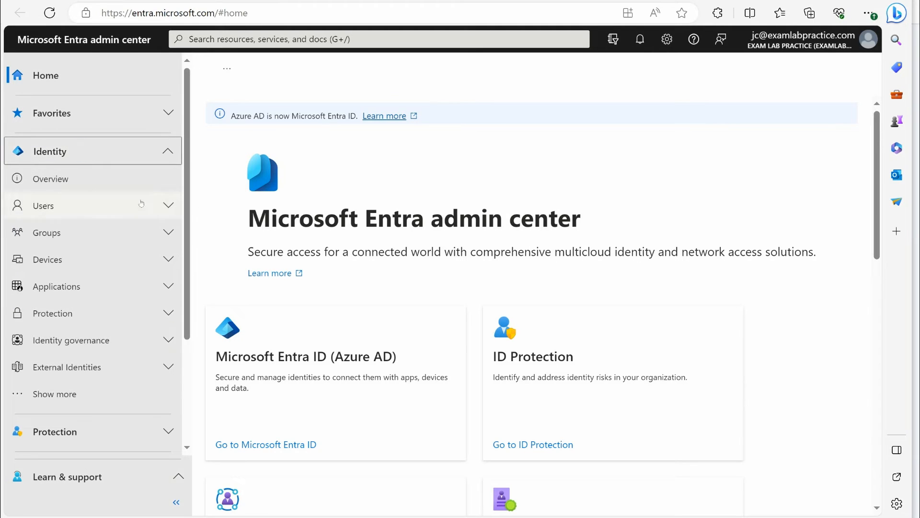
click(44, 184)
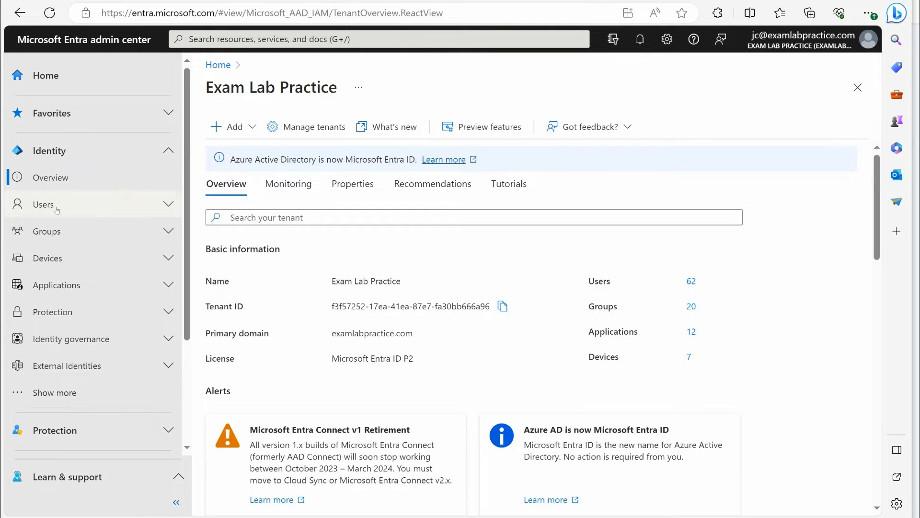
Open the list of all users and start creating a new internal user
click(91, 209)
click(65, 230)
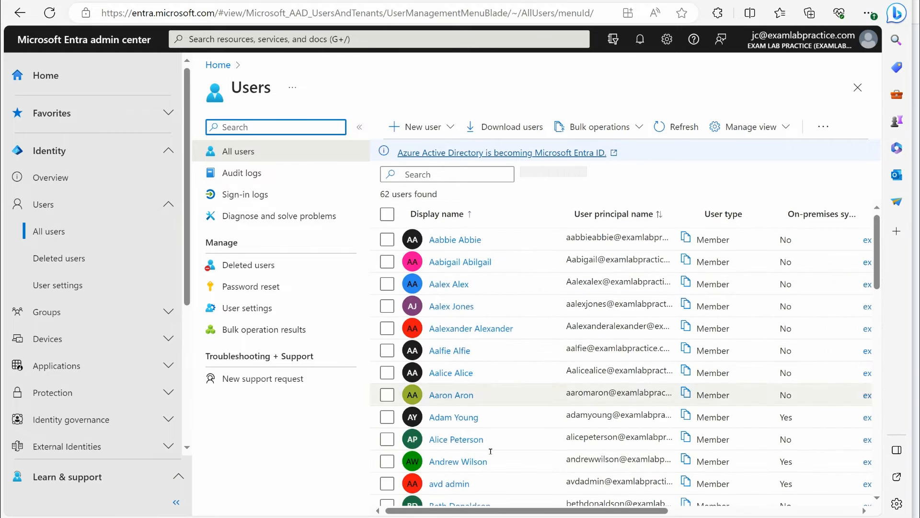
click(420, 133)
click(473, 165)
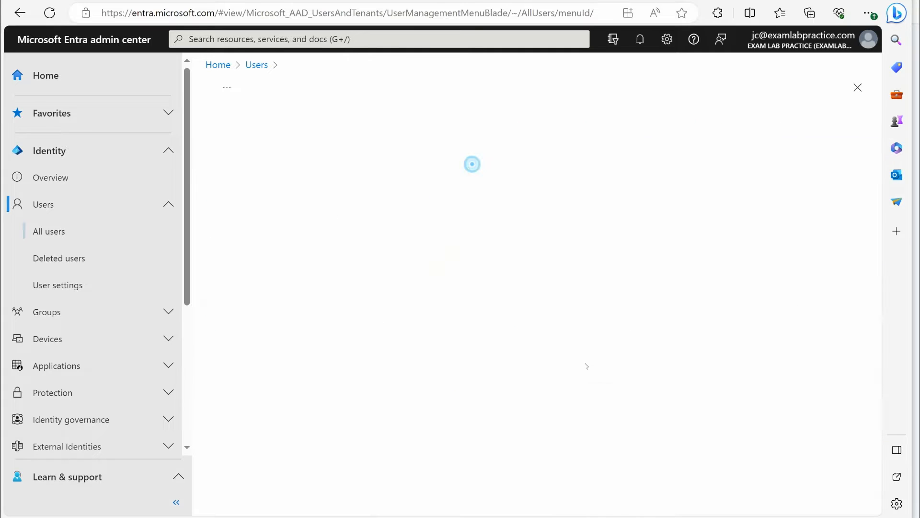
Fill in the new user's principal name and display name, and continue to the user's properties
click(405, 214)
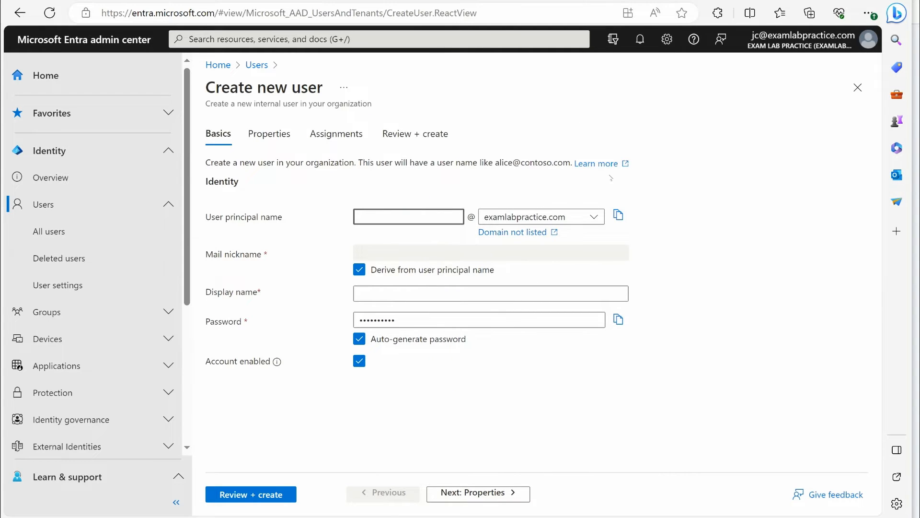
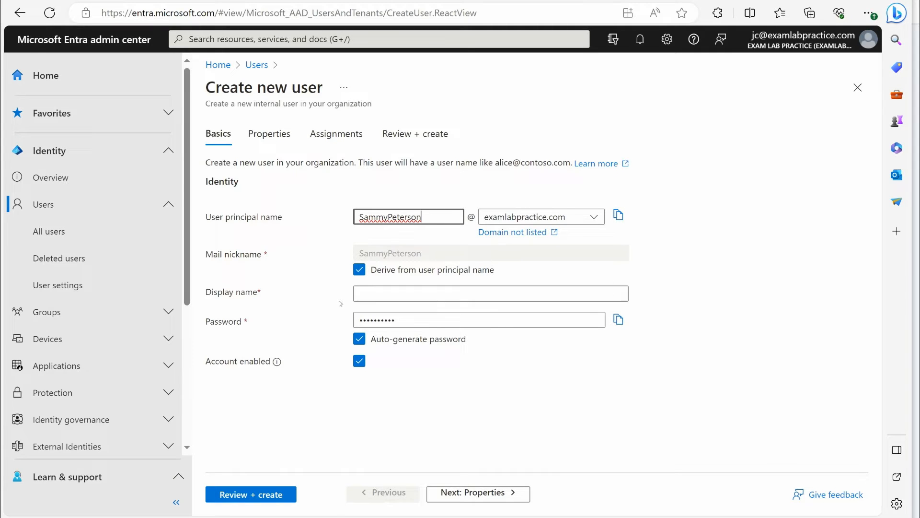
click(374, 292)
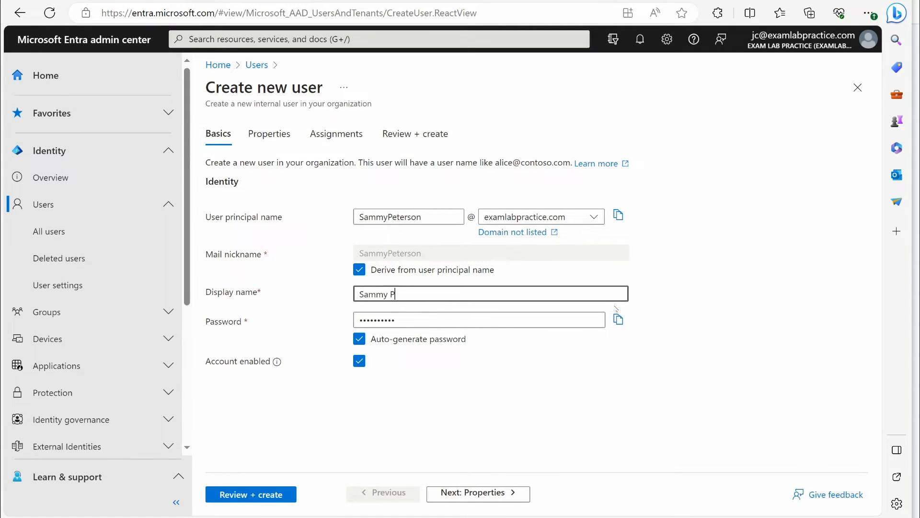
click(479, 493)
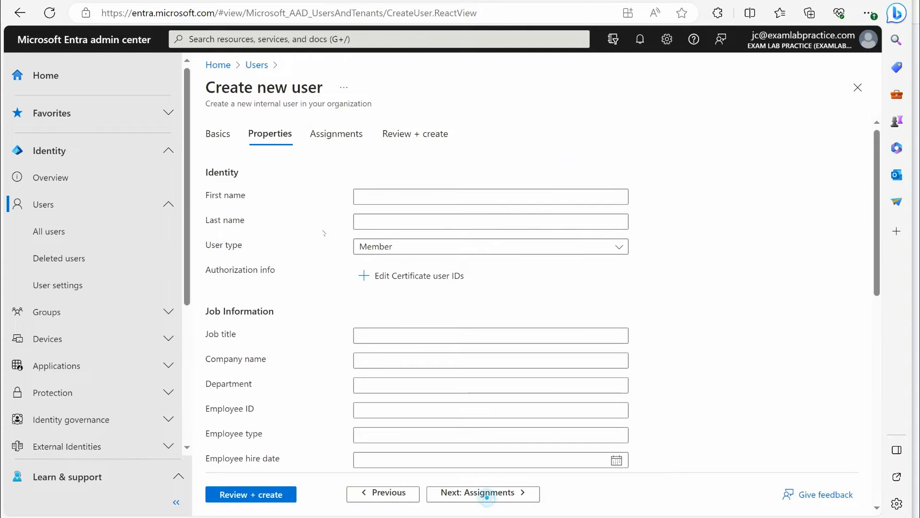
Enter the new user's first and last name, and keep the user type as Member
click(411, 197)
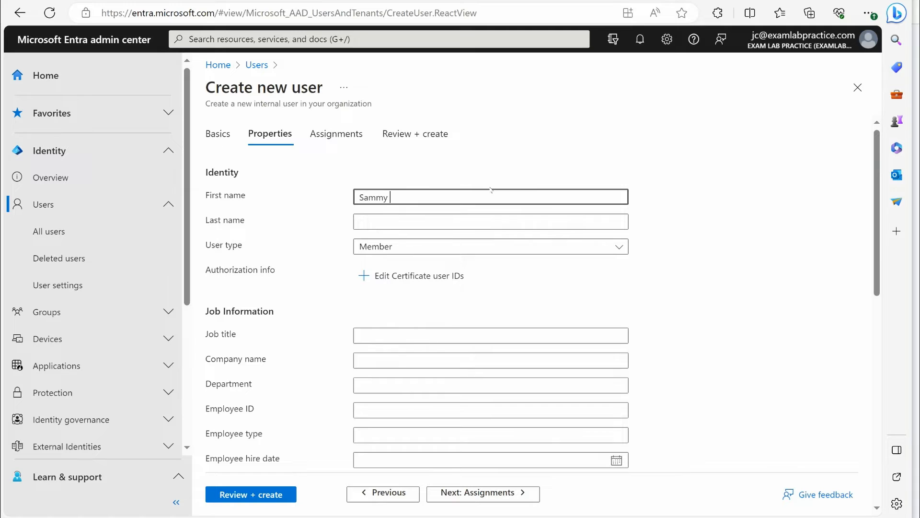
key(Tab)
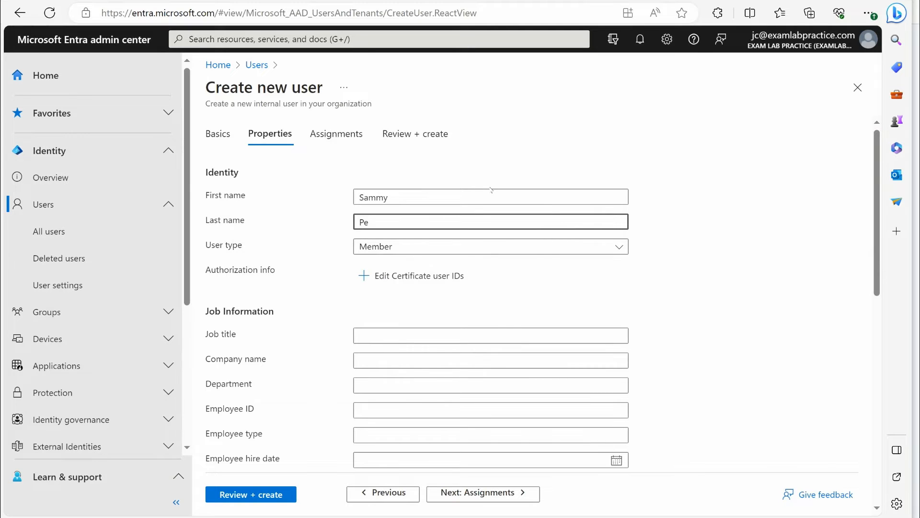
click(381, 245)
click(422, 250)
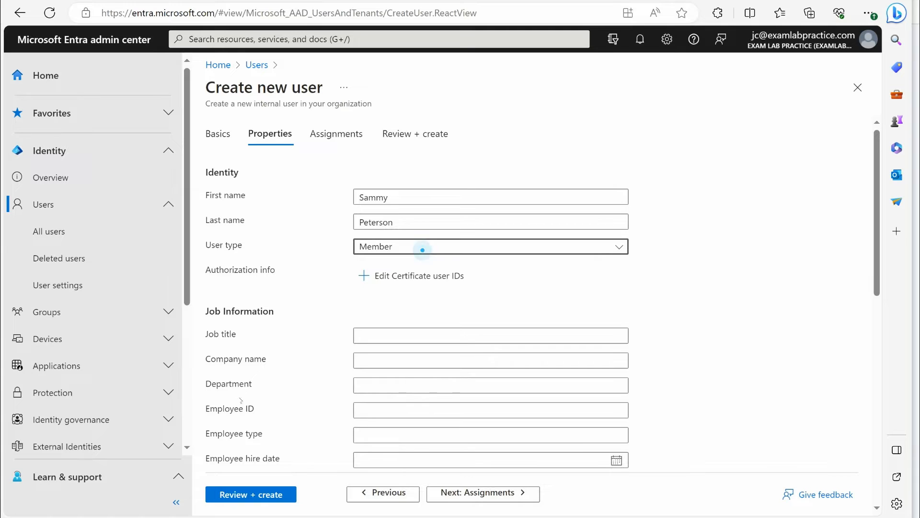
Set the new user's job title to Developer and look through the remaining property fields
click(426, 328)
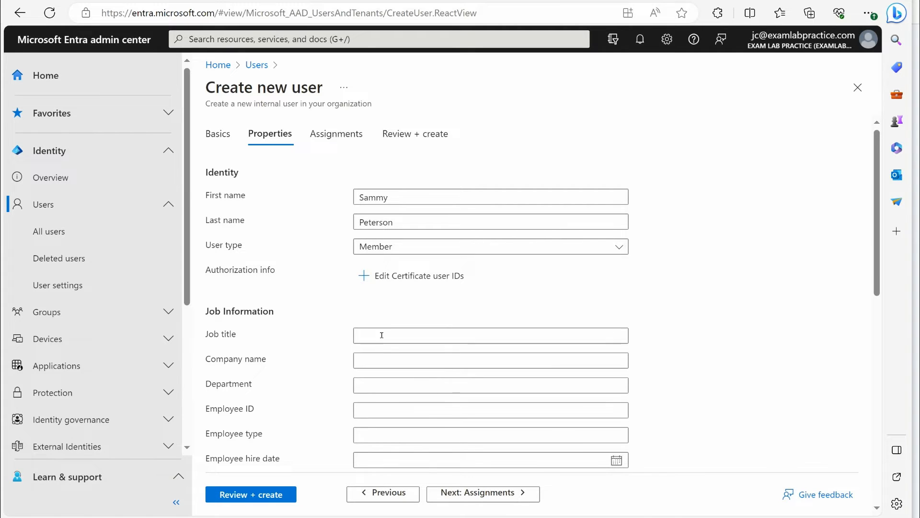
text(Develo)
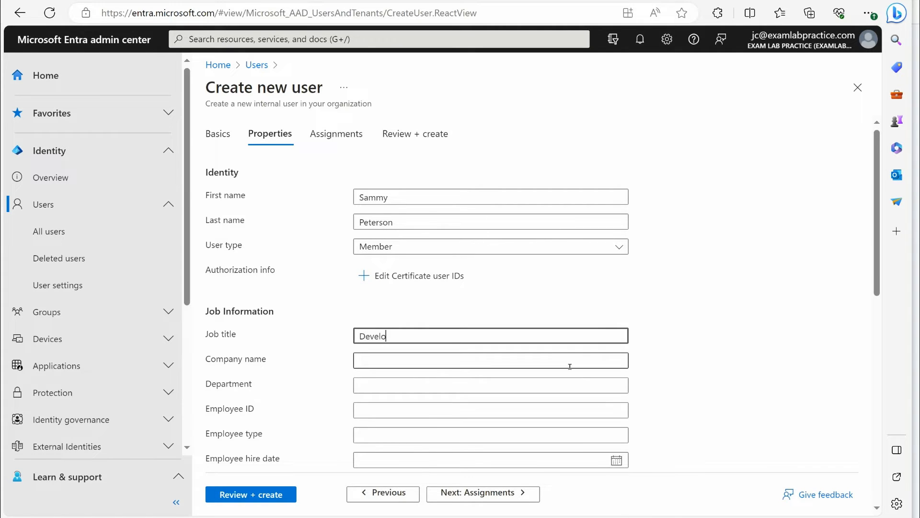
text(per)
scroll(570, 367, down, 8)
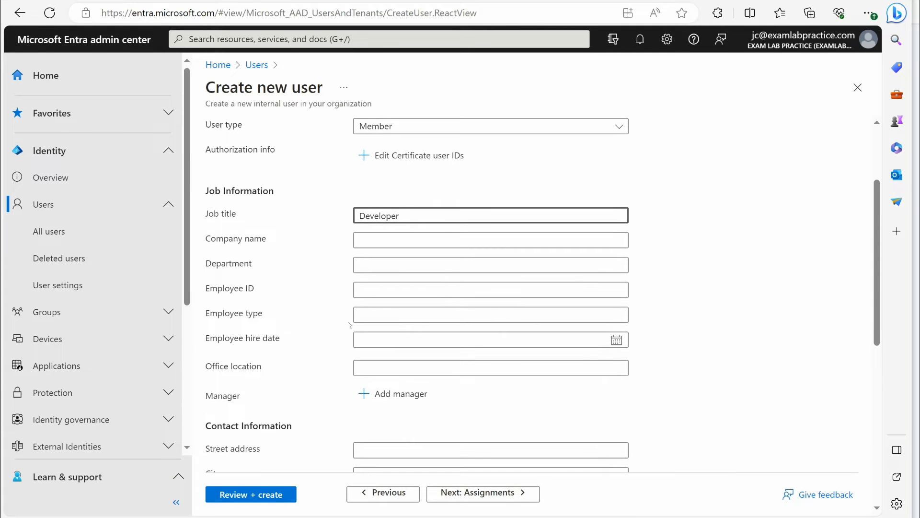
scroll(390, 434, down, 3)
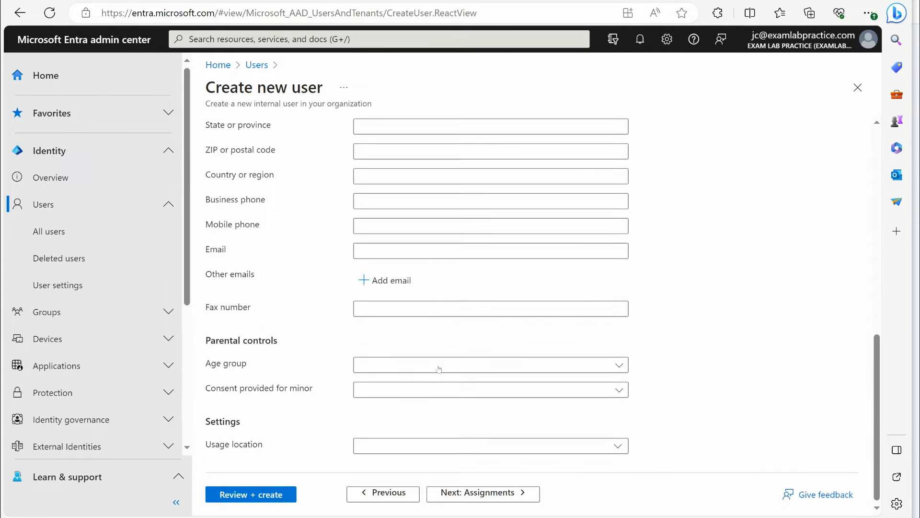
scroll(422, 307, up, 15)
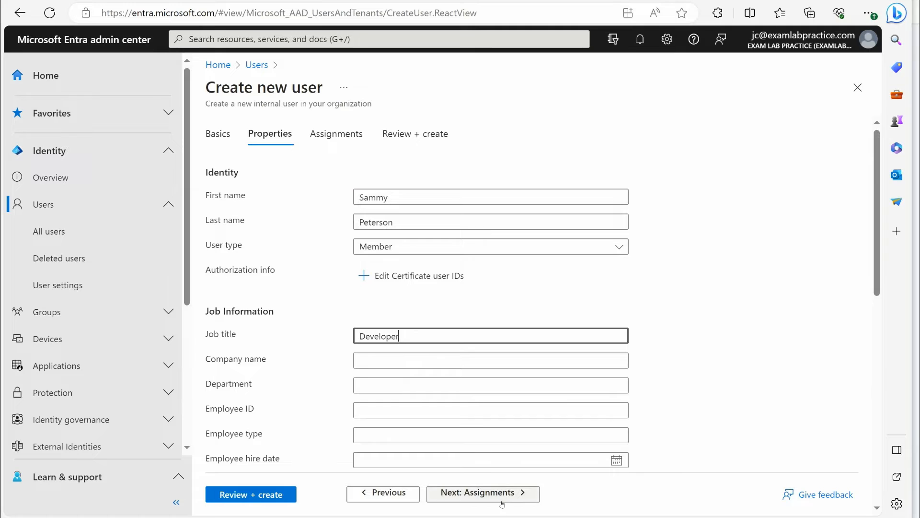
Continue through the assignments without adding any, review the new user's details and create the user
click(483, 493)
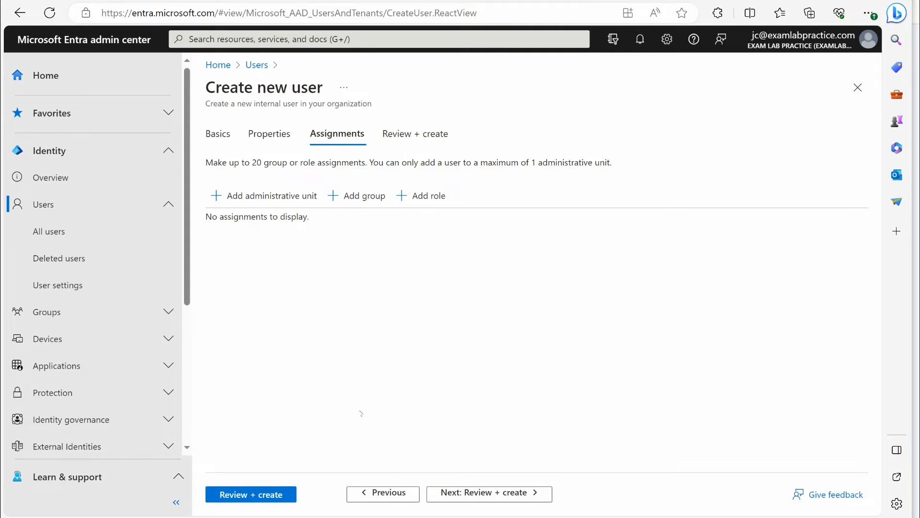
click(520, 495)
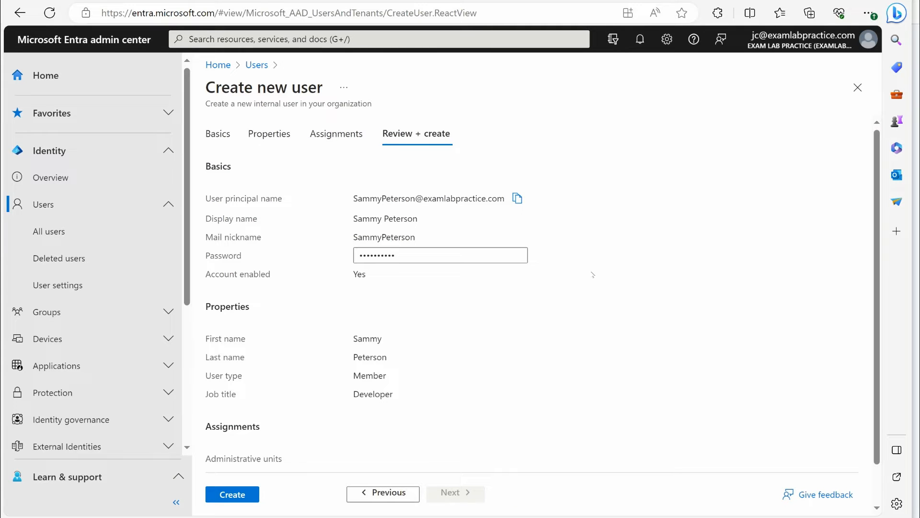
click(245, 496)
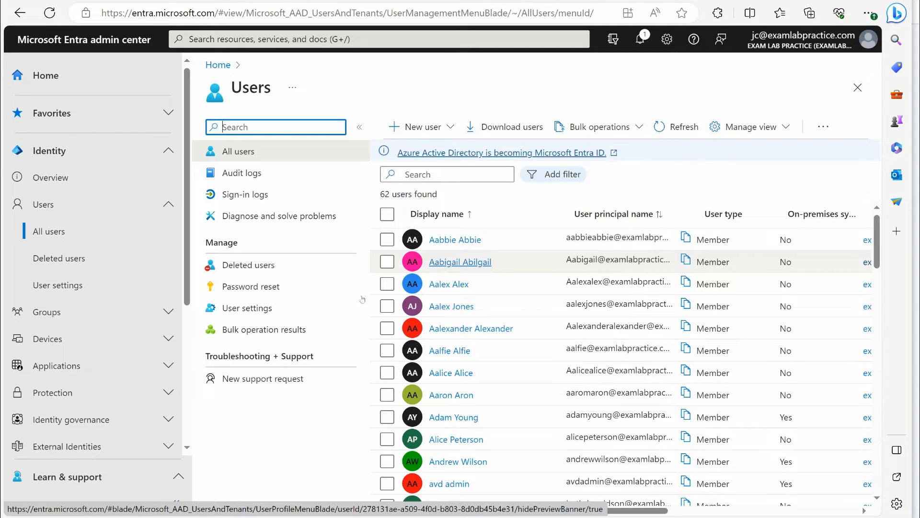
Start an external user invitation and fill in the guest's email address
click(430, 129)
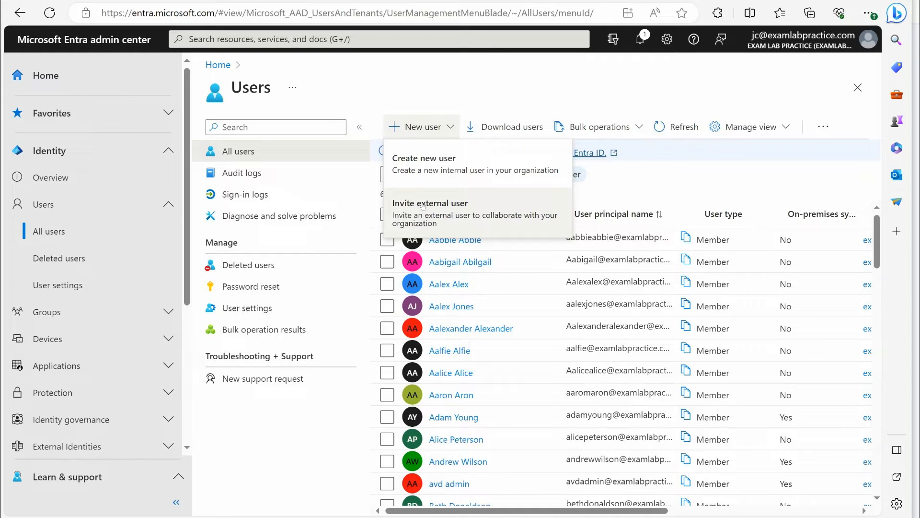
click(423, 206)
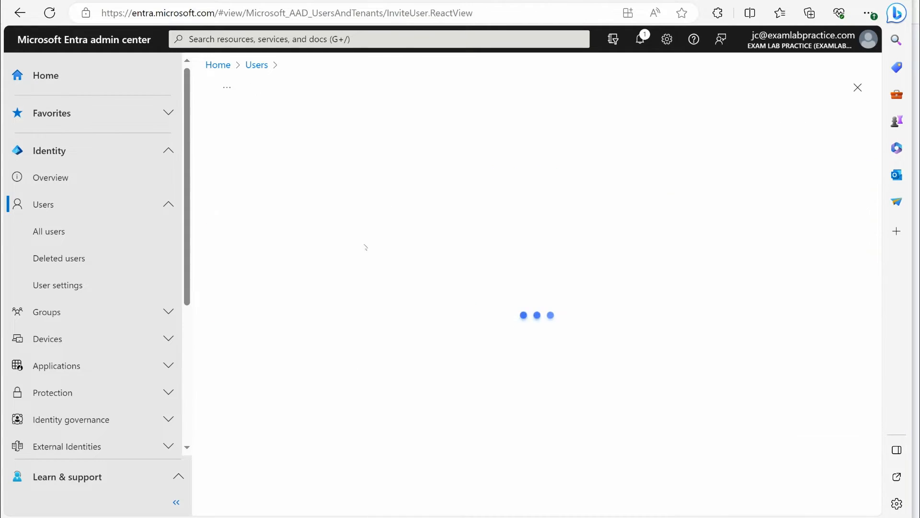
click(384, 215)
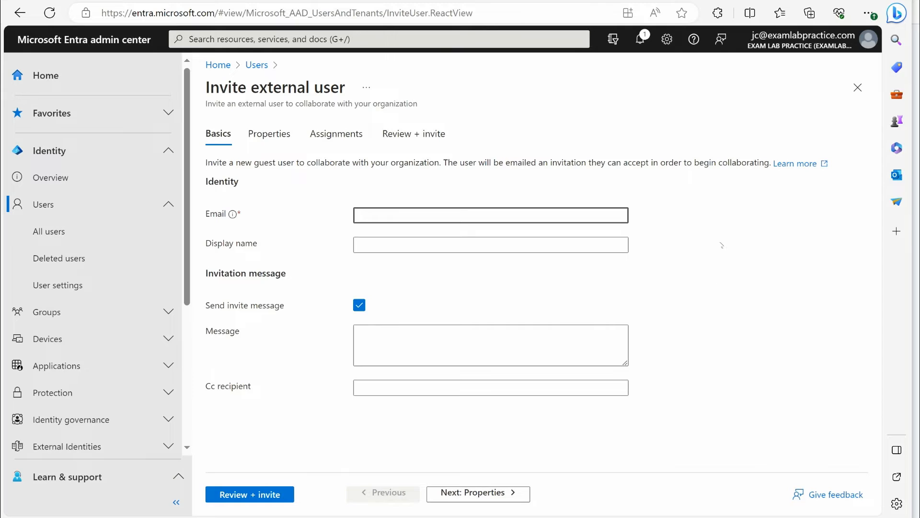
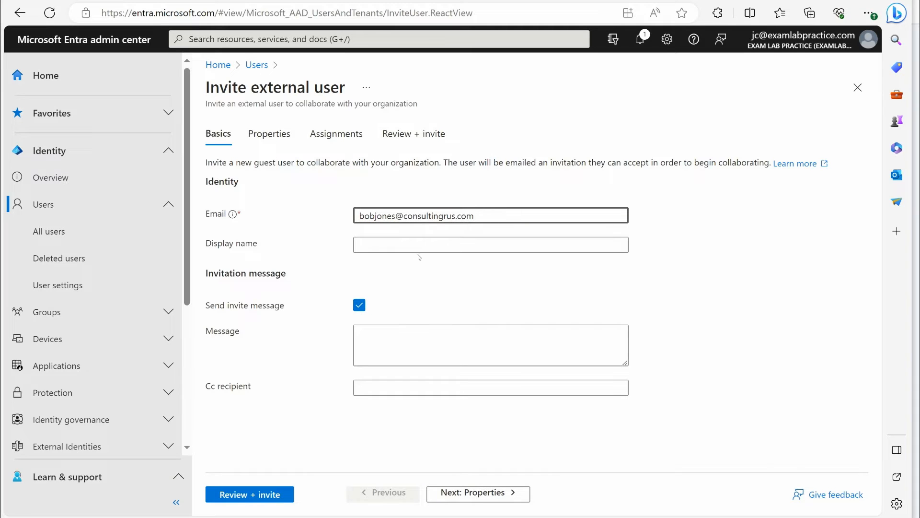
Write an invitation message greeting the guest with "please accept the invite", and close the invitation, discarding the unsaved edits
click(374, 349)
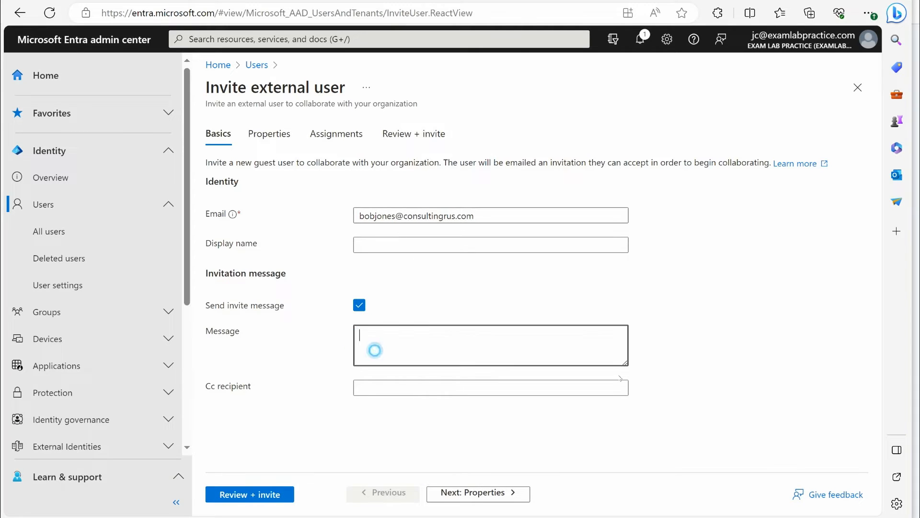
text(Hey Bob, please accept the invite)
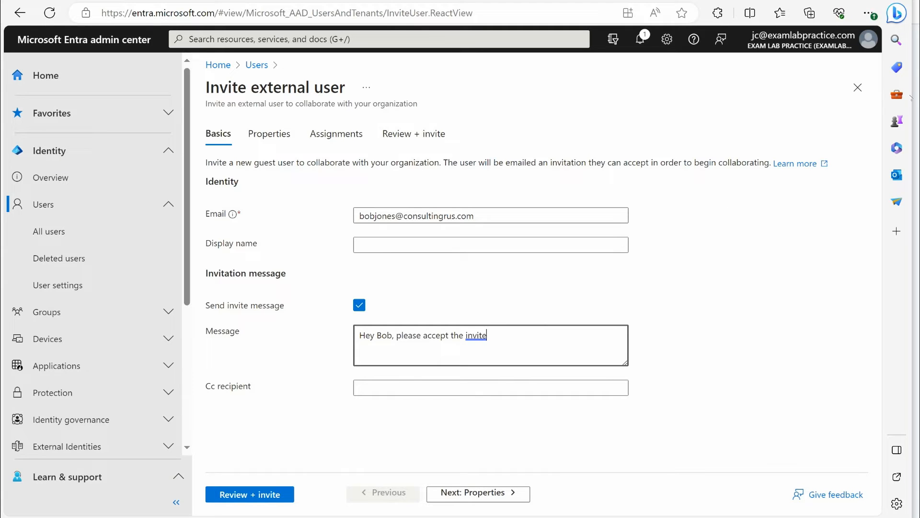
click(858, 87)
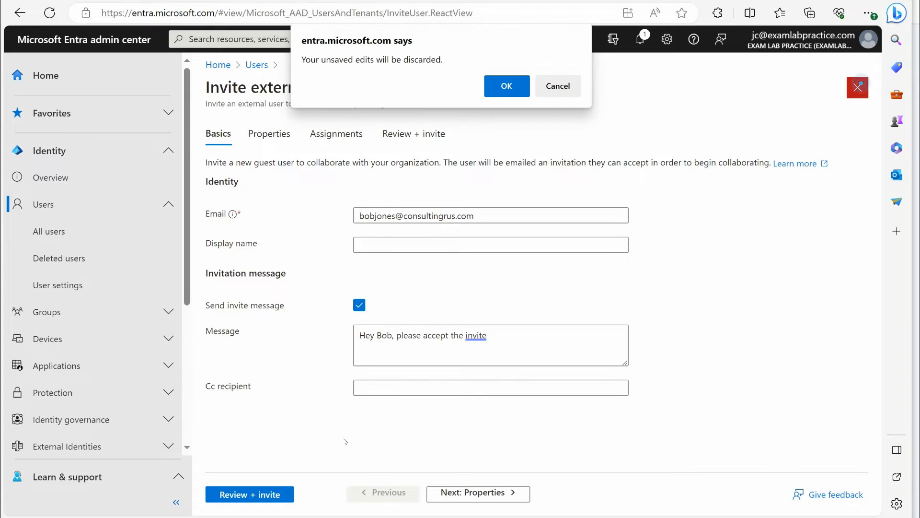
click(497, 80)
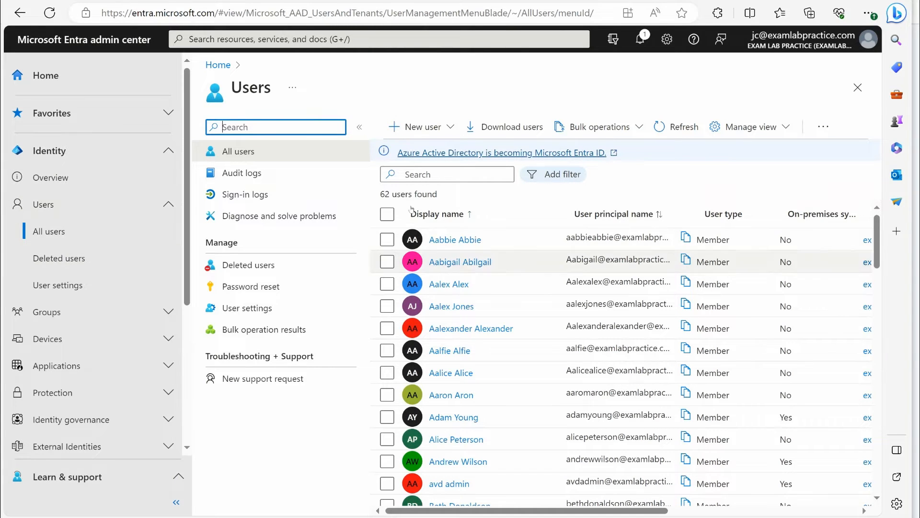
View the deleted users, and open the list of all groups
click(77, 260)
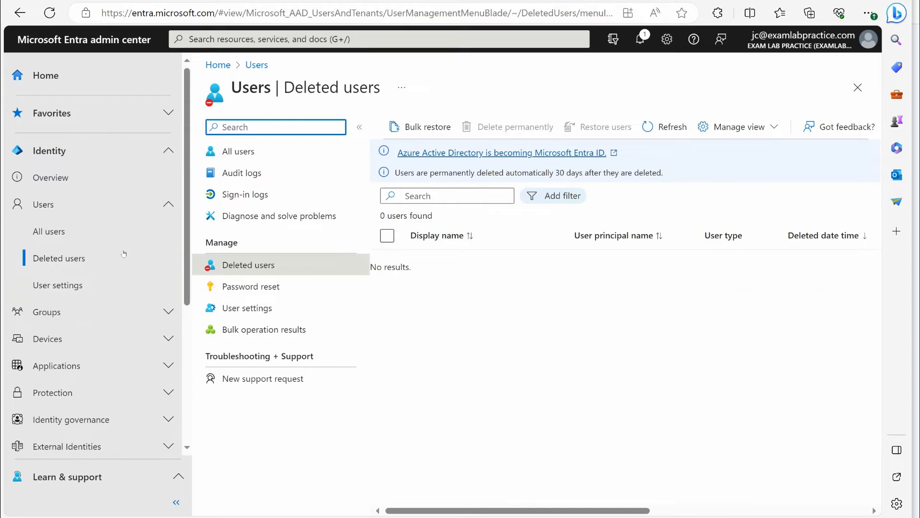
click(95, 312)
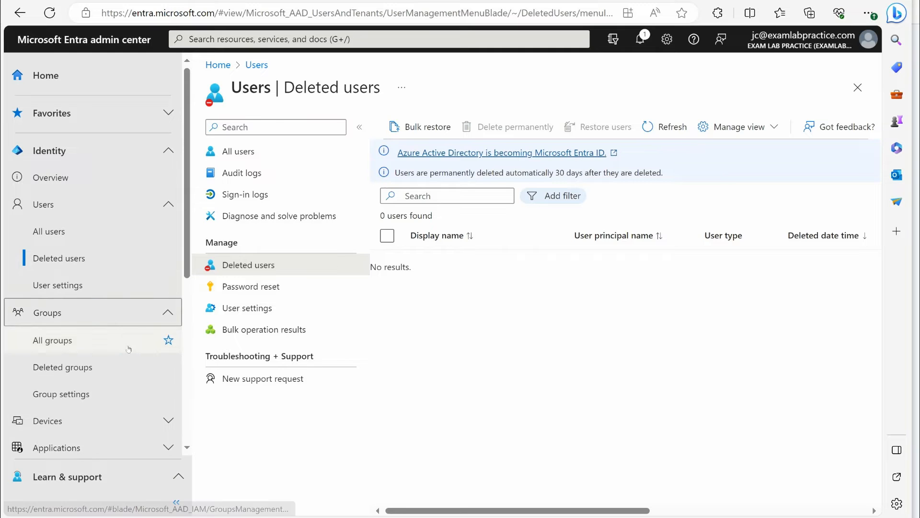
click(53, 338)
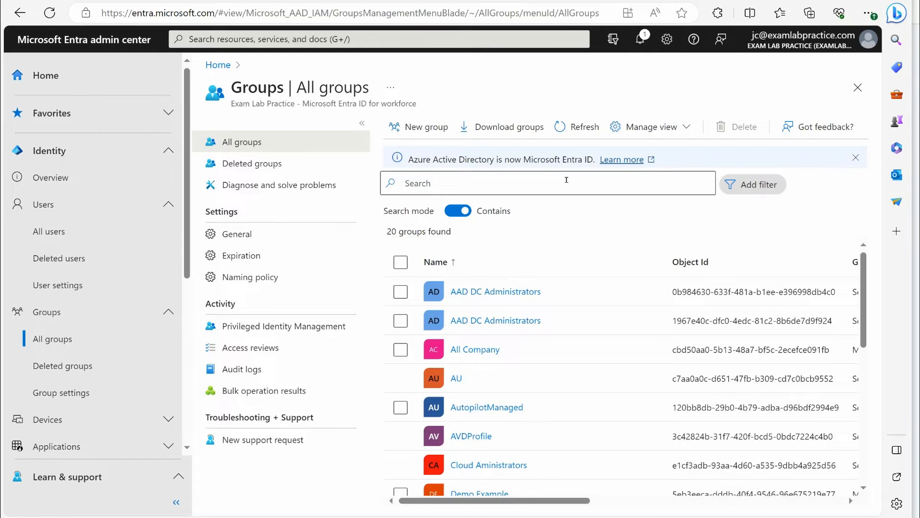
Start a new group and set its group type to Microsoft 365
click(420, 126)
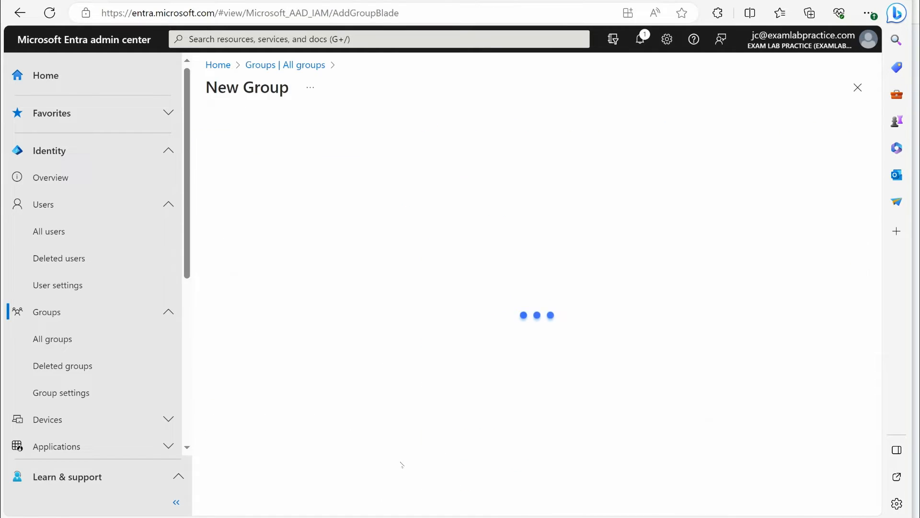
click(254, 177)
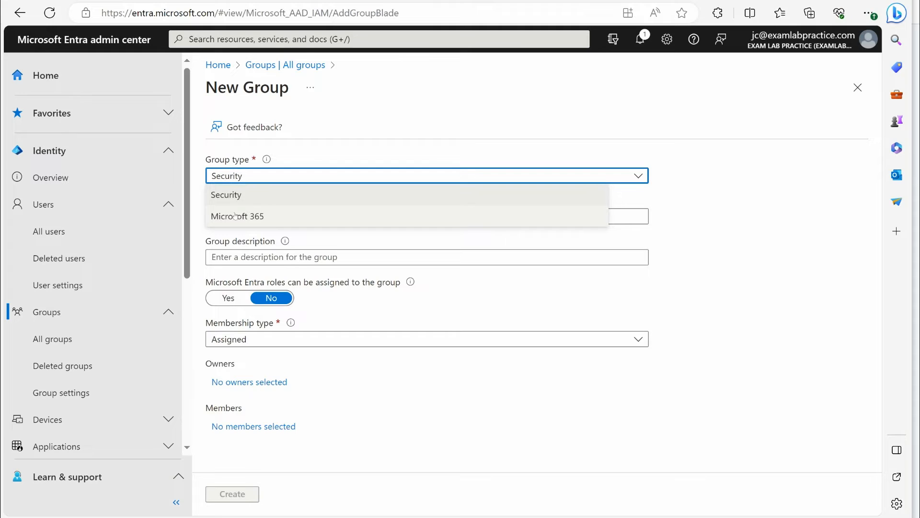
click(237, 215)
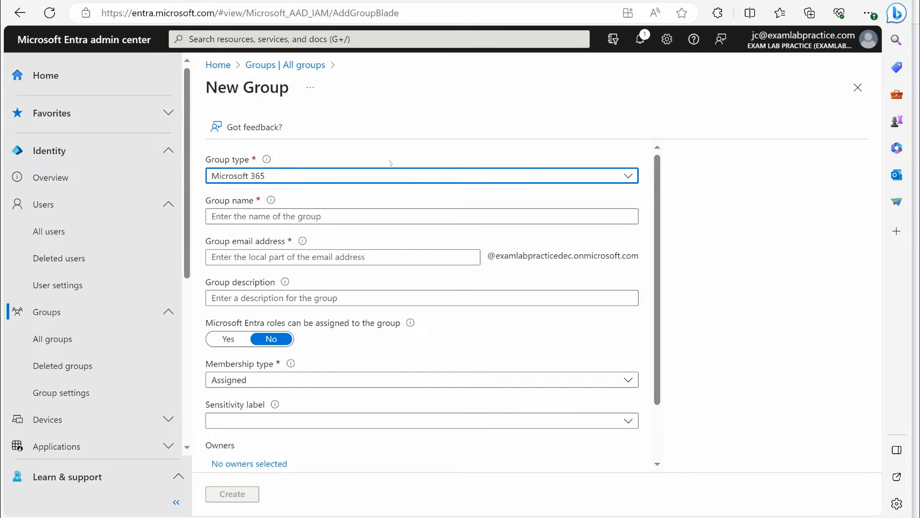
Name the new group Contractors and change its group type to Security
click(291, 175)
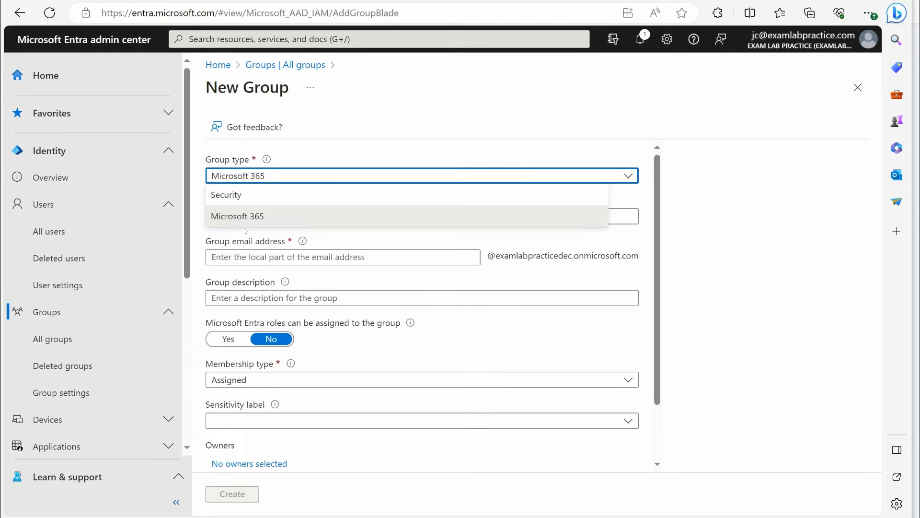
click(245, 229)
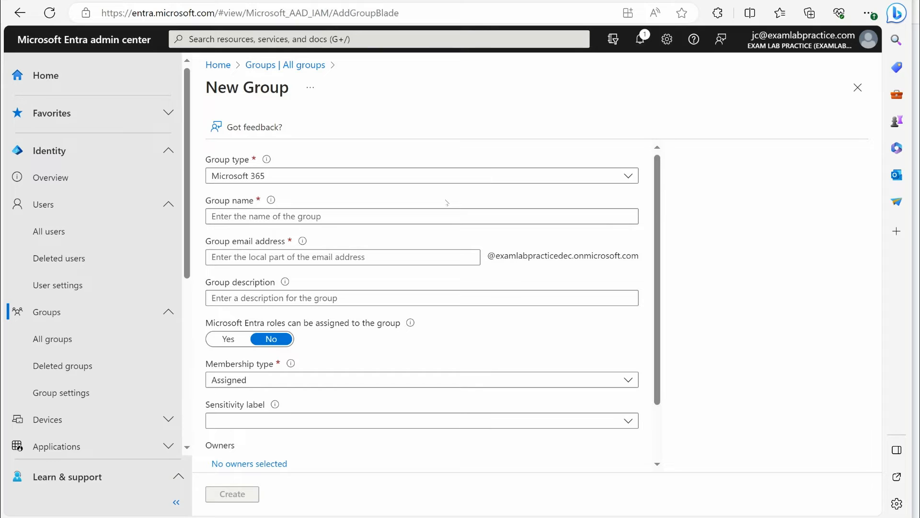
click(424, 215)
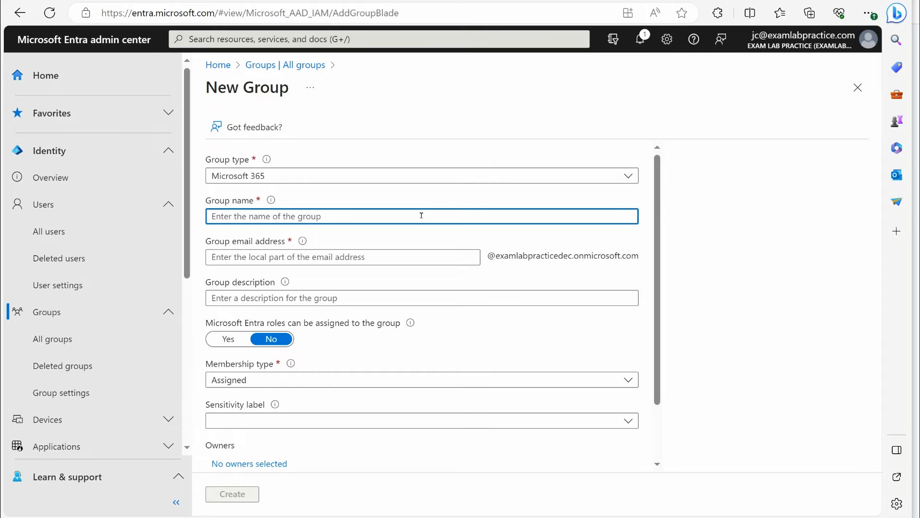
text(Contractors)
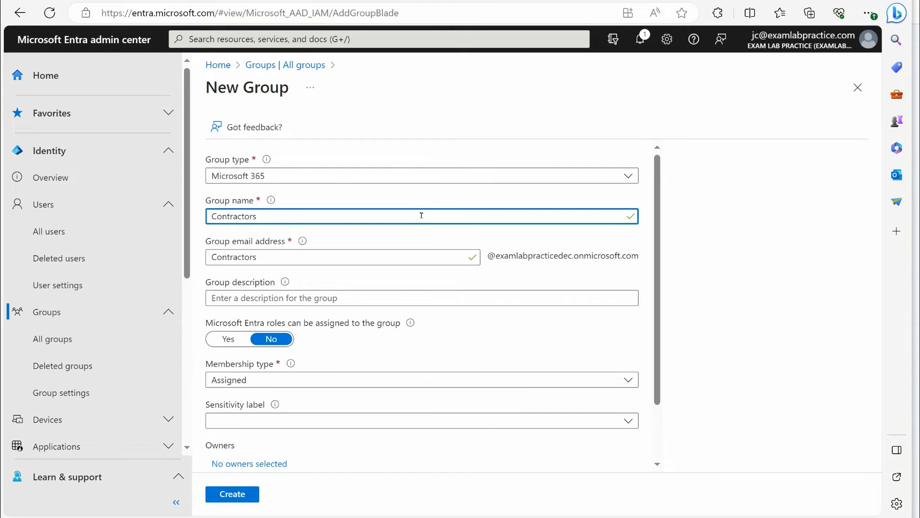
click(323, 178)
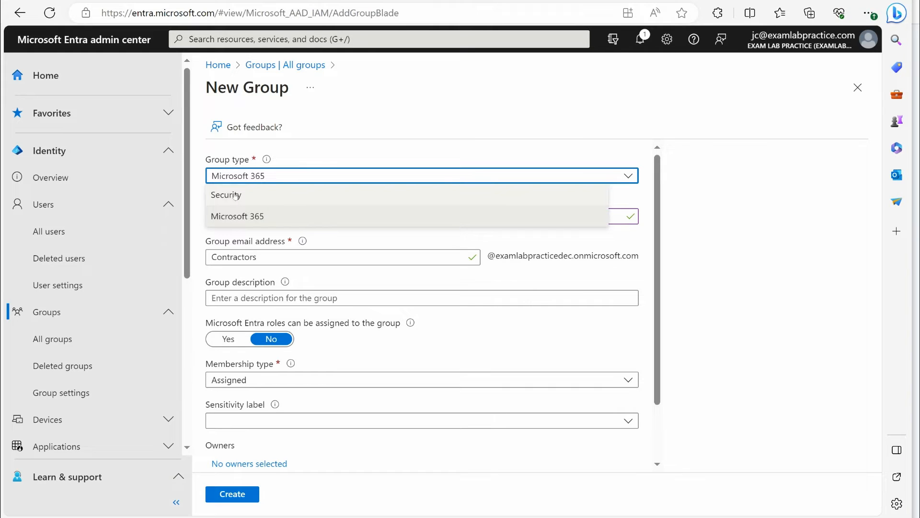
click(236, 196)
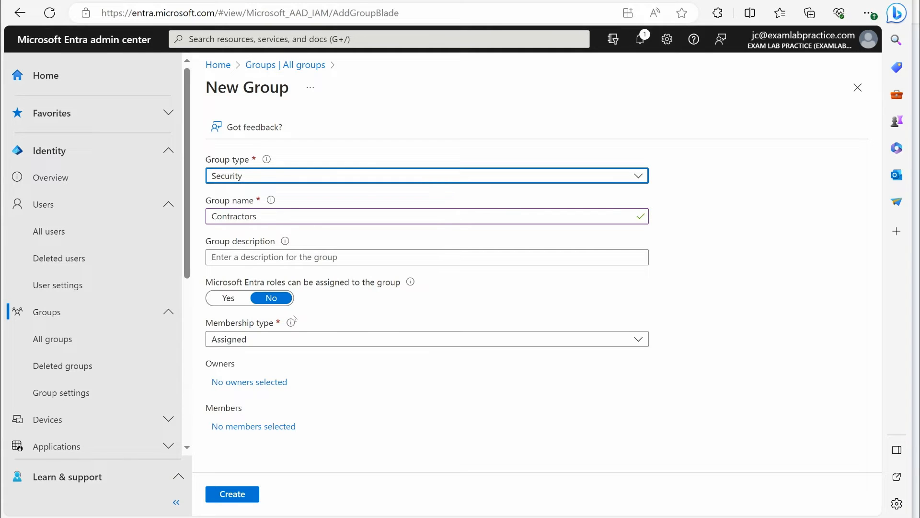
Try allowing Entra role assignment for the group, switch it back to No, and keep the membership type Assigned
click(229, 298)
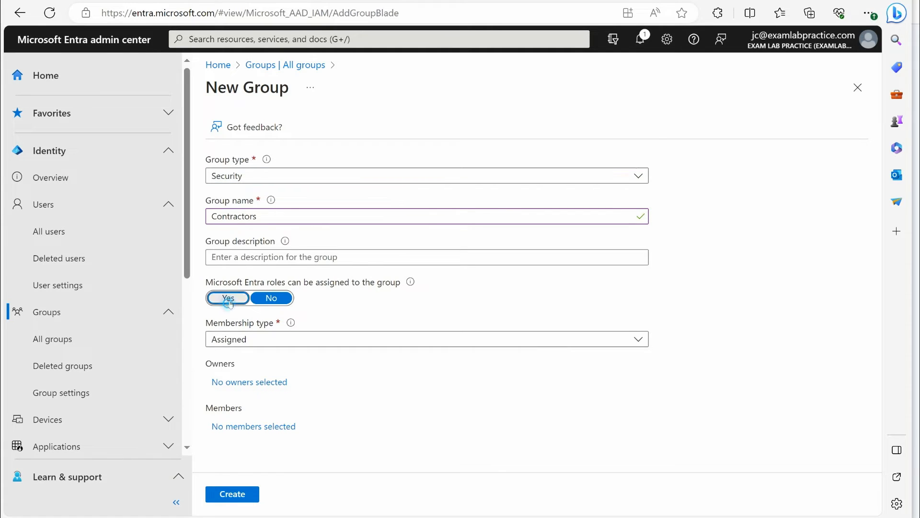
click(271, 298)
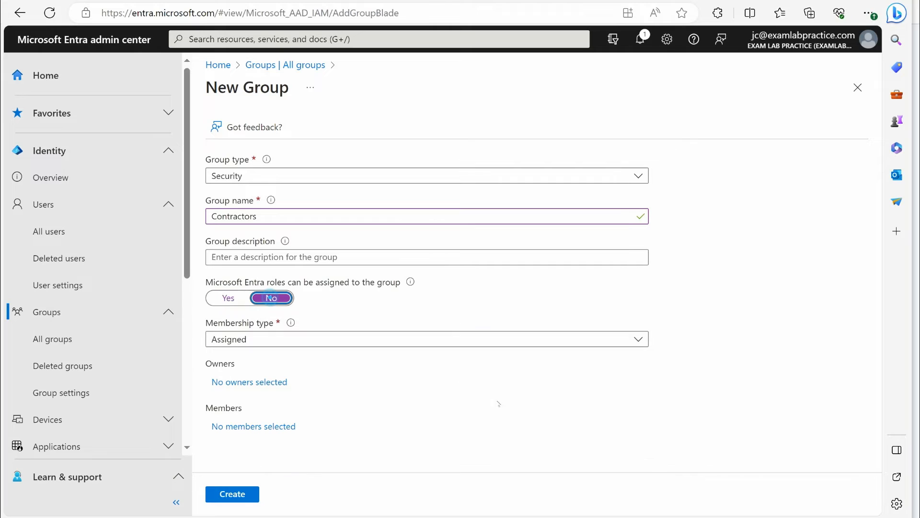
click(250, 338)
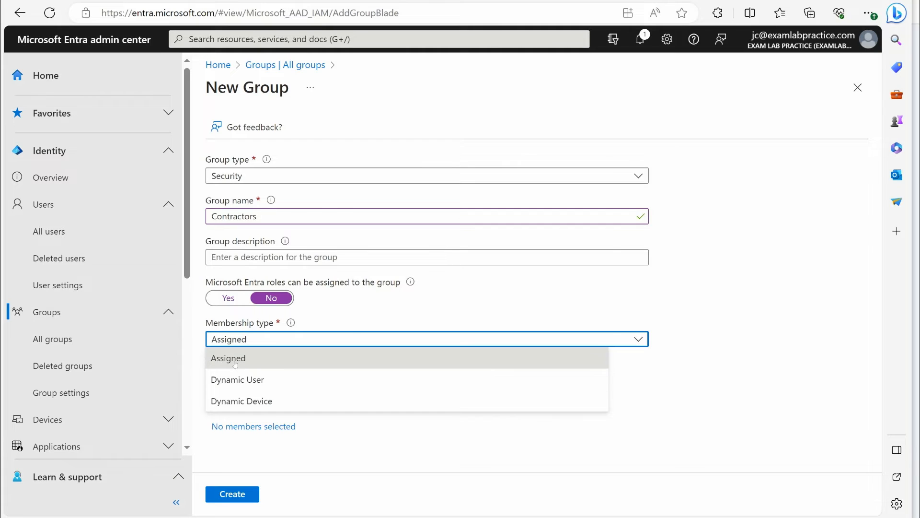
click(235, 364)
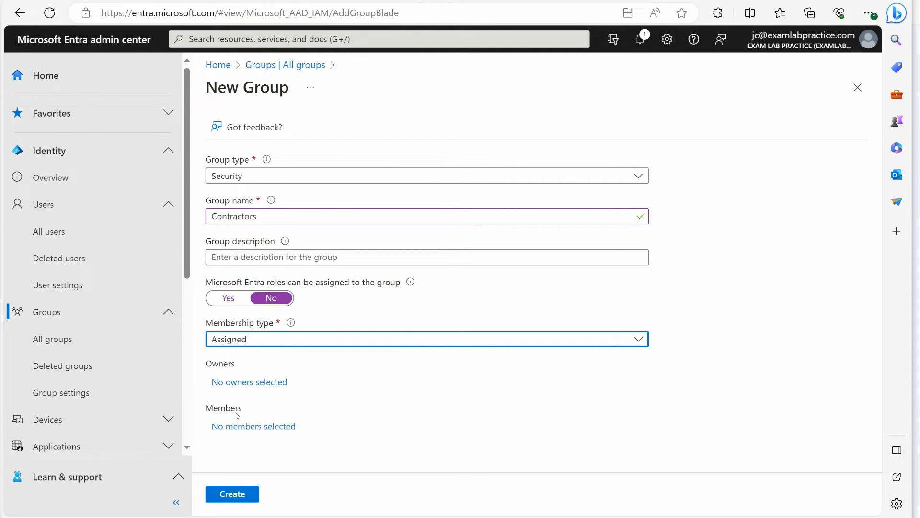
View the candidates for group members without selecting any, and examine the available membership types
click(234, 427)
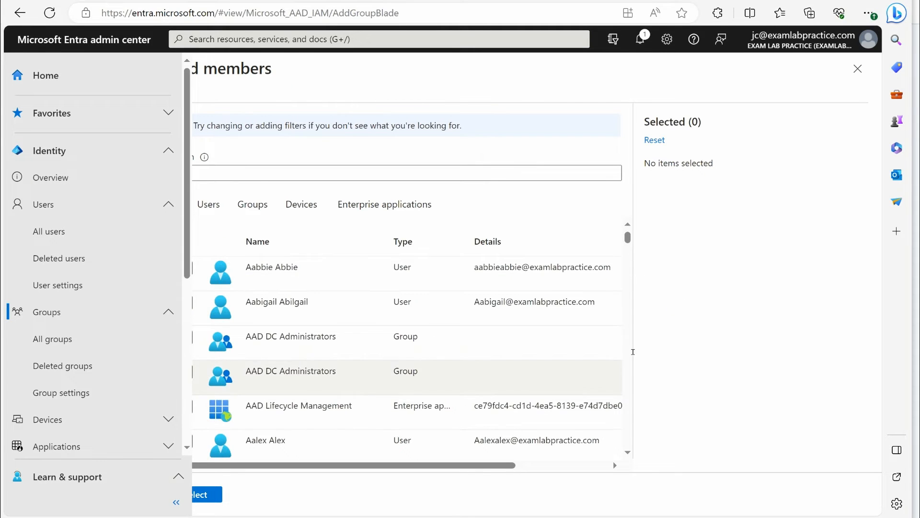
click(858, 69)
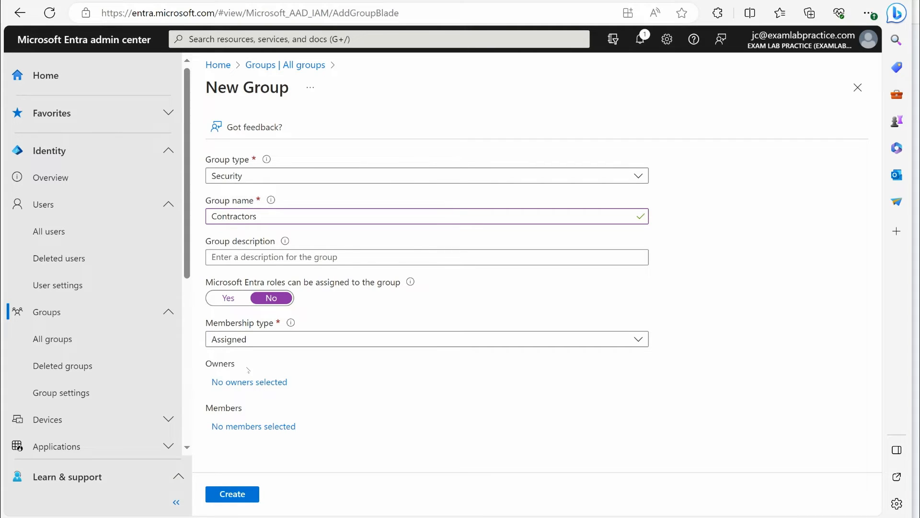
click(298, 339)
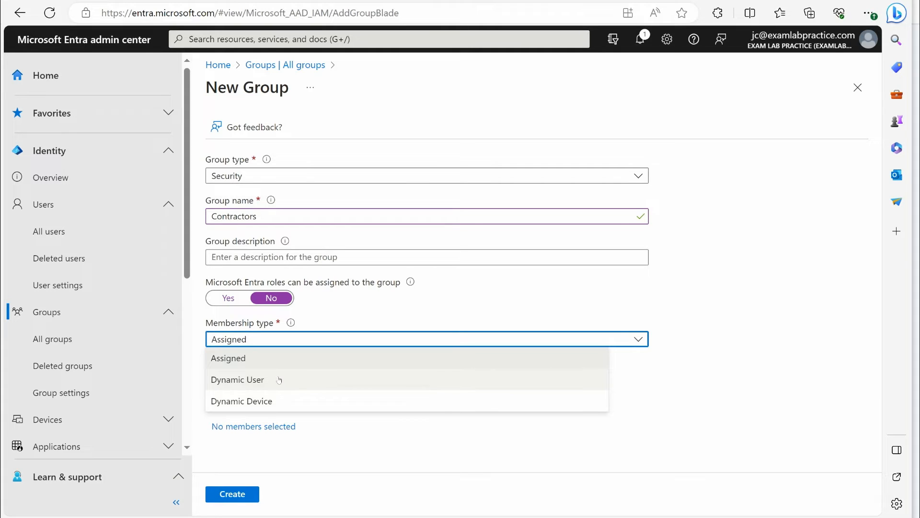
click(765, 289)
Rename the group DevelopersDepartment and set its group type to Microsoft 365
double_click(290, 216)
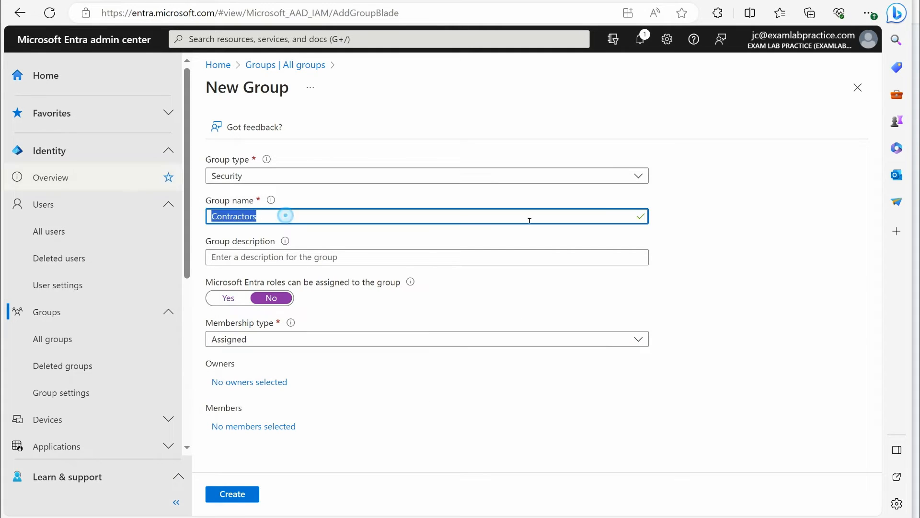
text(Deve)
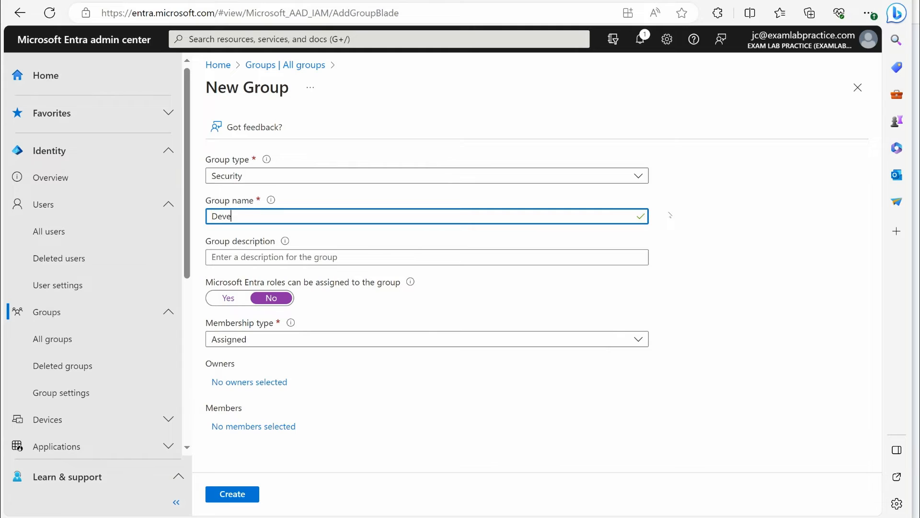
text(lopersDepartment)
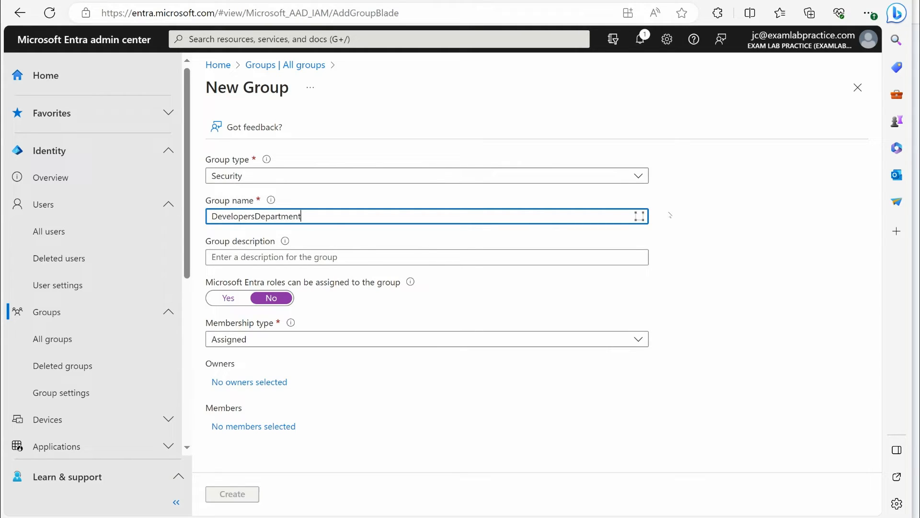
click(319, 177)
click(281, 214)
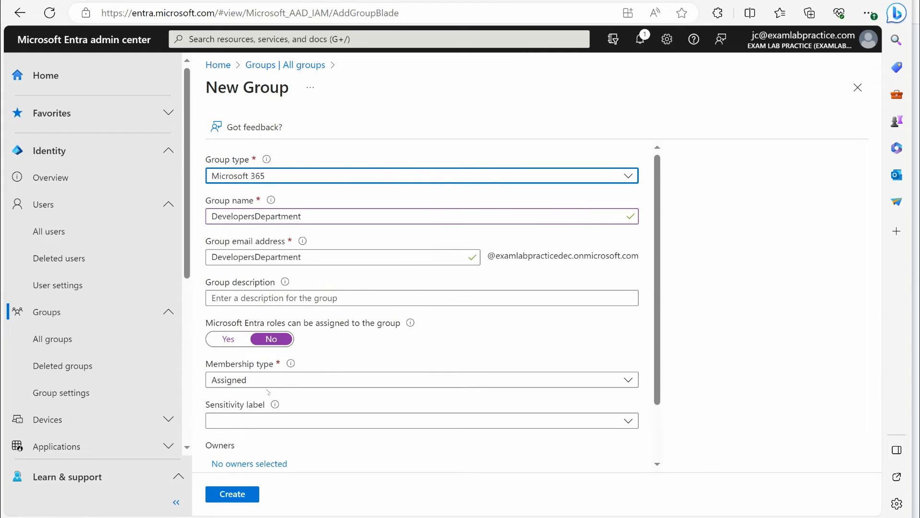
Set the group's membership type to Dynamic User and open its dynamic membership rules
click(240, 415)
click(226, 378)
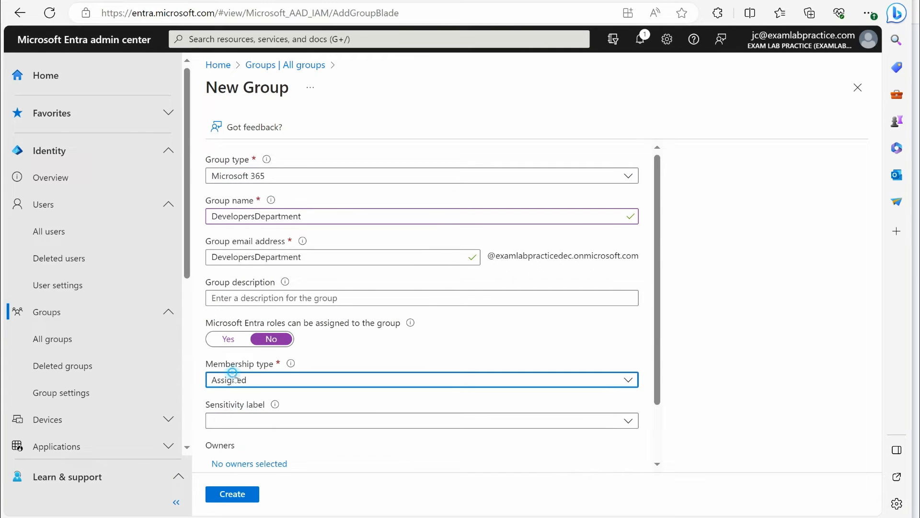
click(237, 420)
scroll(235, 421, down, 2)
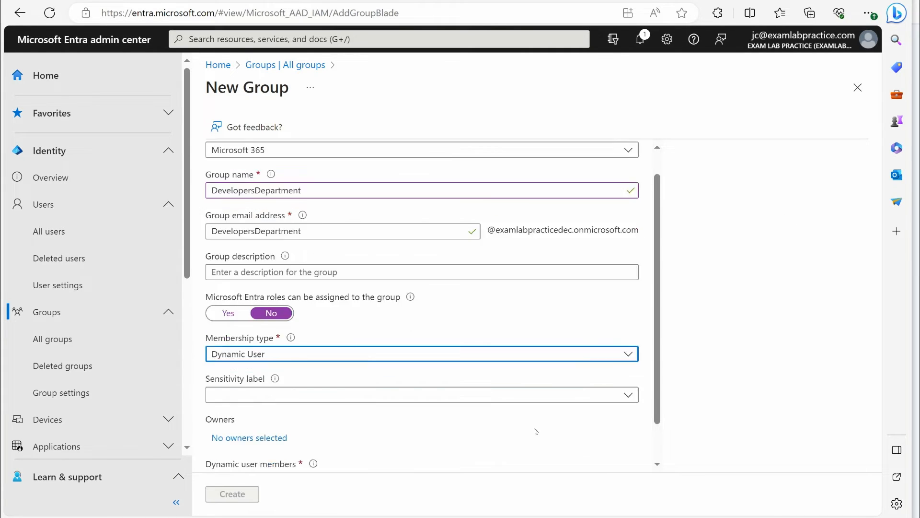
click(230, 437)
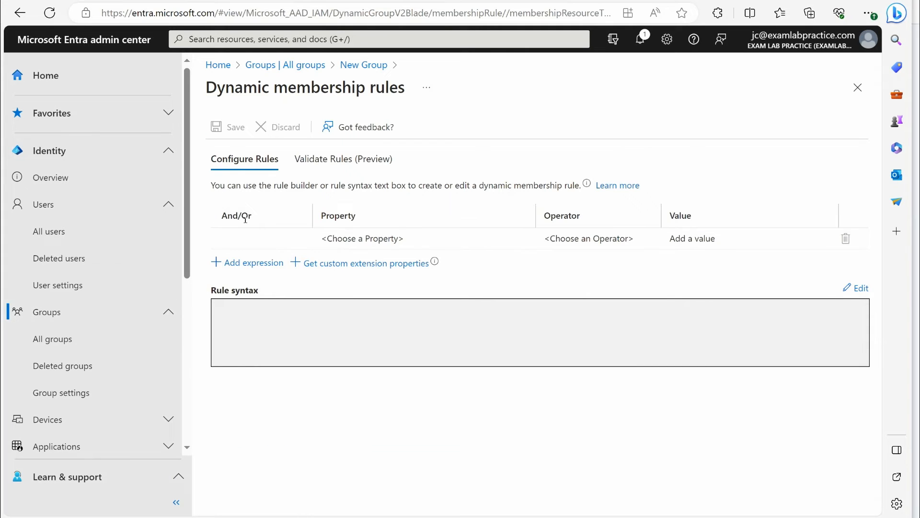
Define the first membership rule with property department, operator Any and value Developer
click(297, 238)
click(340, 235)
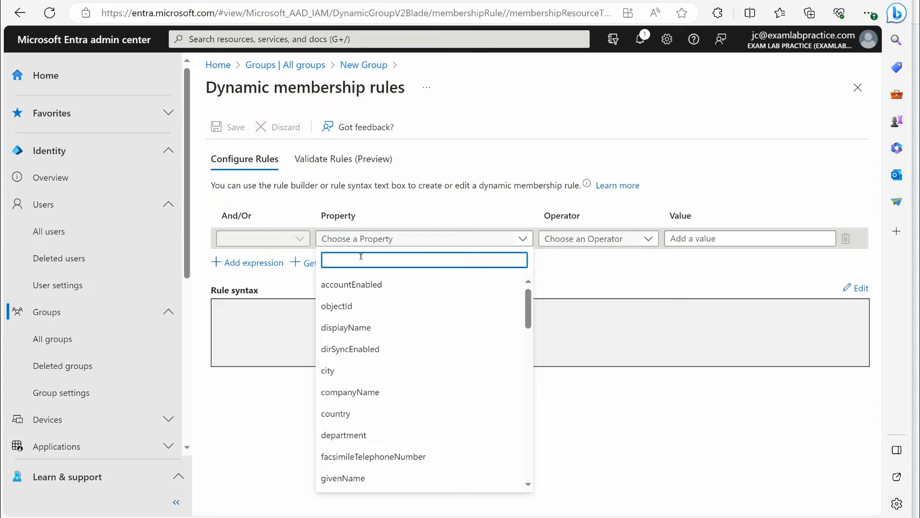
scroll(367, 314, down, 1)
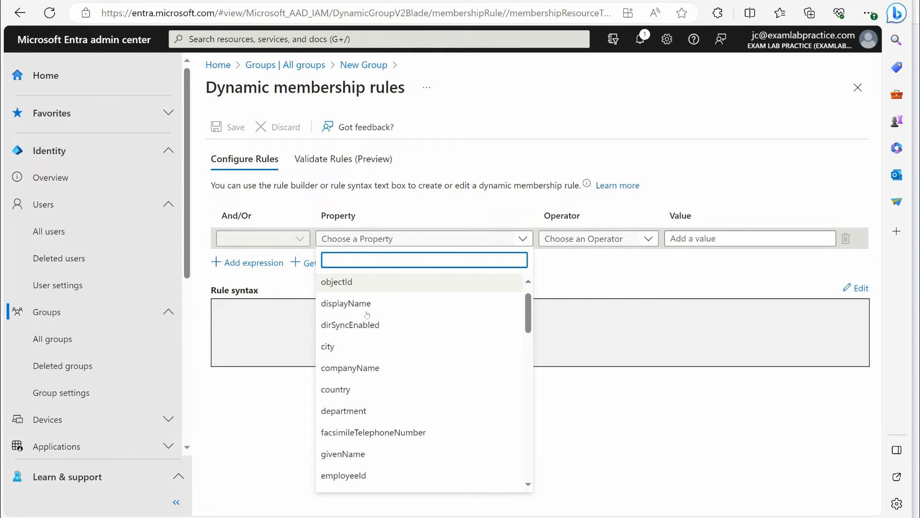
click(370, 403)
click(586, 242)
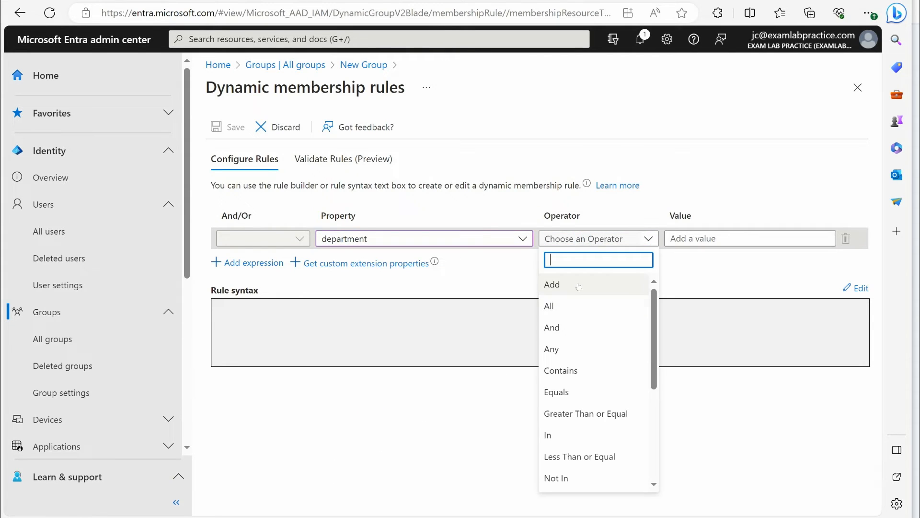
click(567, 349)
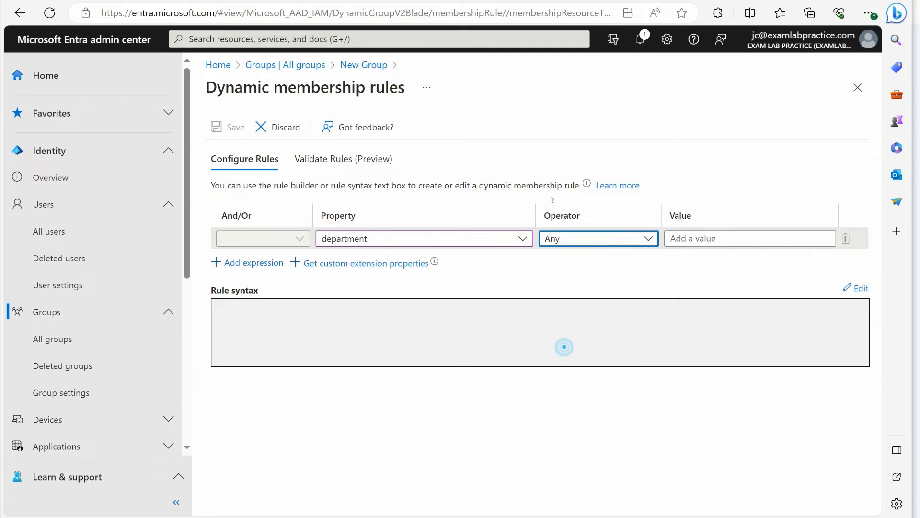
click(689, 239)
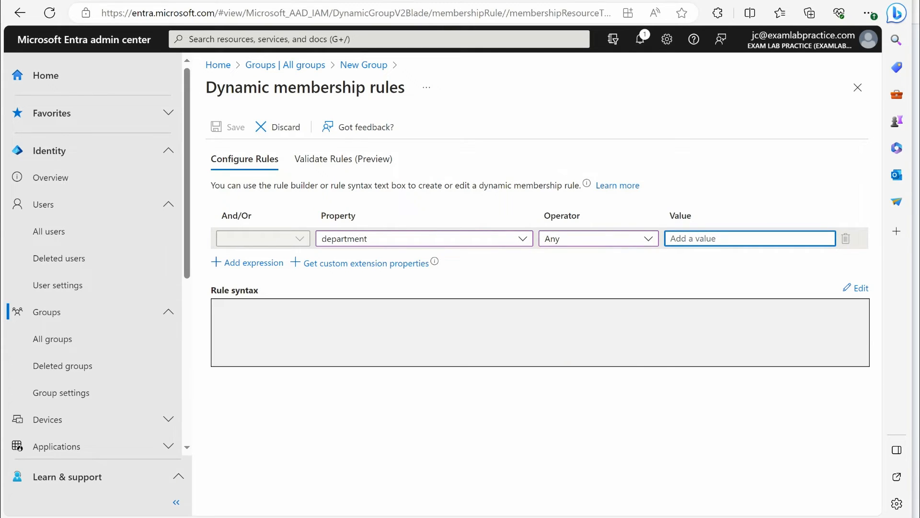
text(Developer)
click(561, 275)
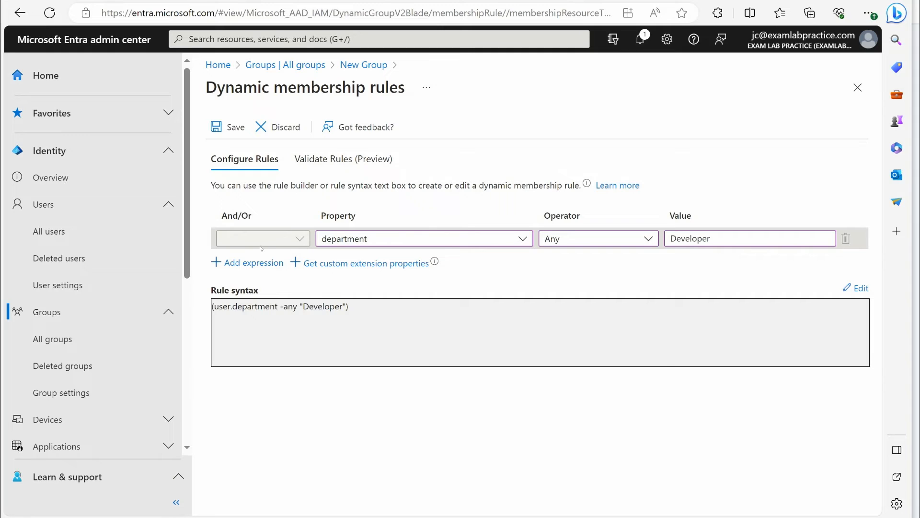
Add a second rule expression joined with Or, using the jobTitle property
click(226, 261)
click(239, 258)
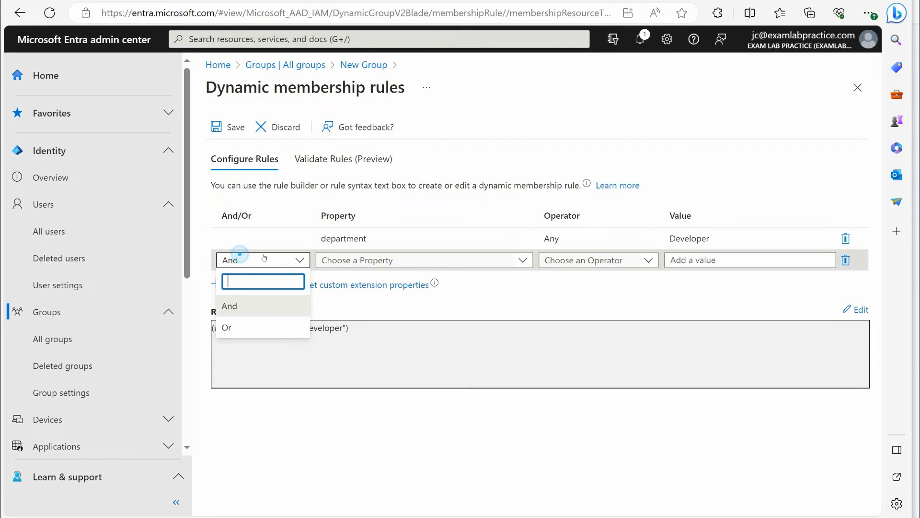
click(254, 258)
click(257, 261)
click(247, 322)
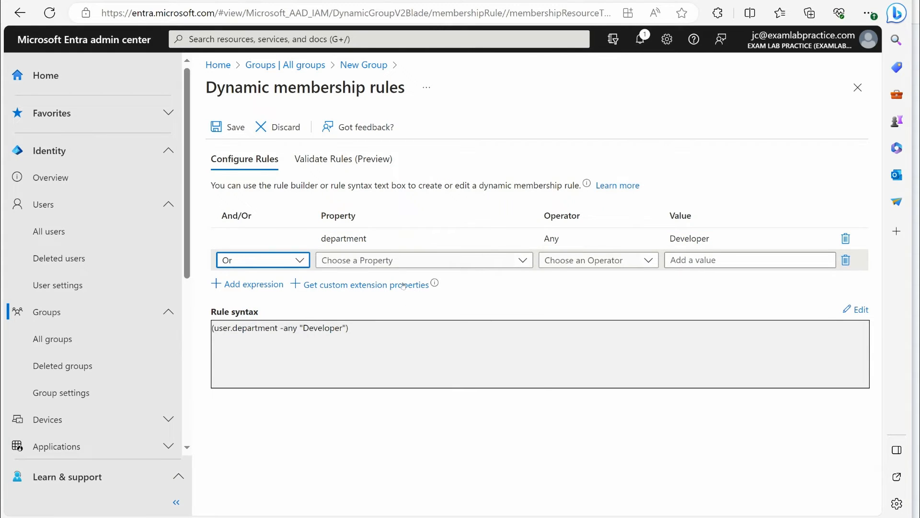
click(352, 263)
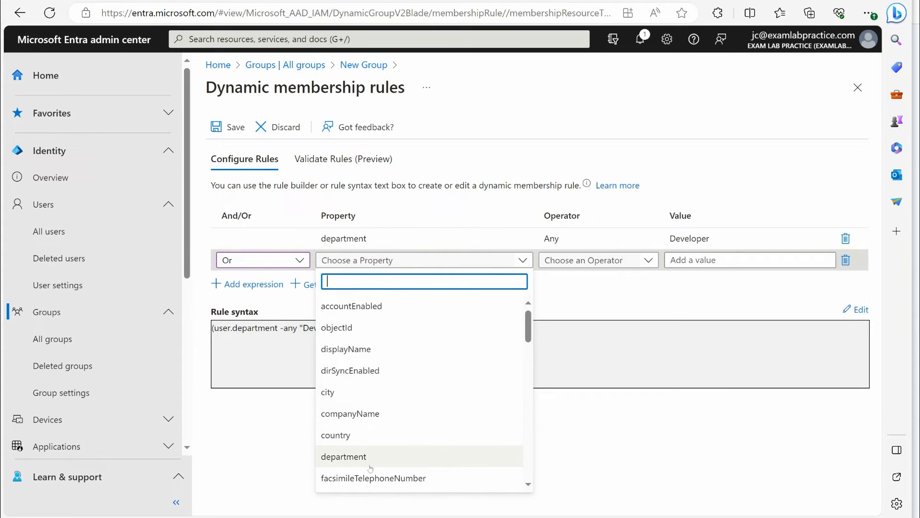
scroll(388, 426, down, 1)
scroll(405, 415, down, 2)
click(343, 422)
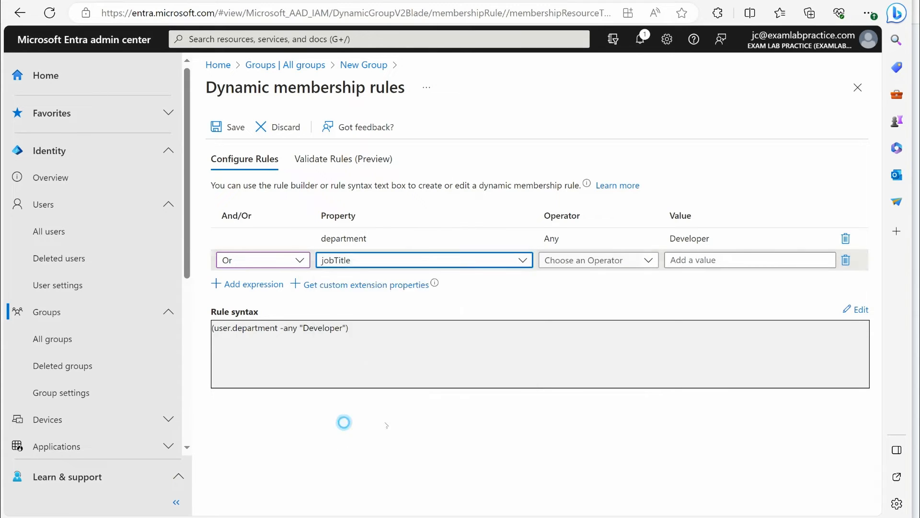
Complete the jobTitle expression with operator Any and value Developer, and save the dynamic membership rules
click(588, 262)
click(559, 345)
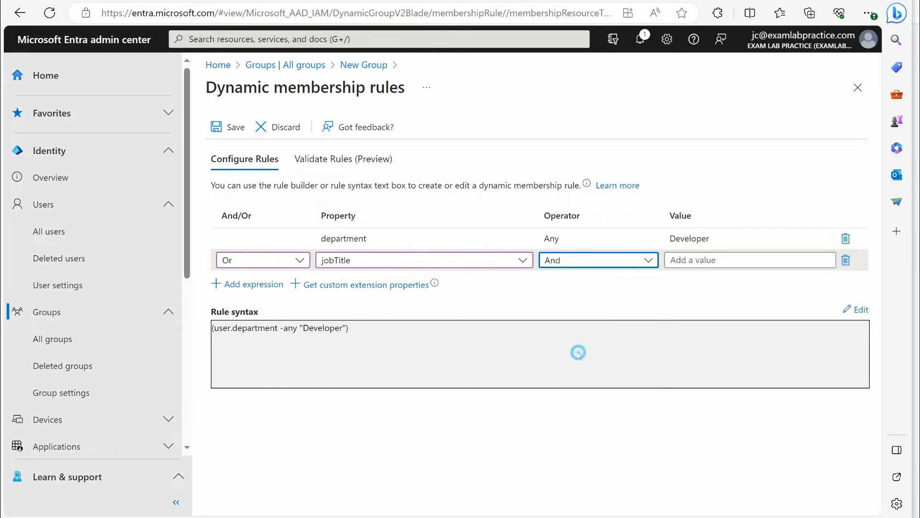
click(578, 259)
click(585, 371)
click(723, 259)
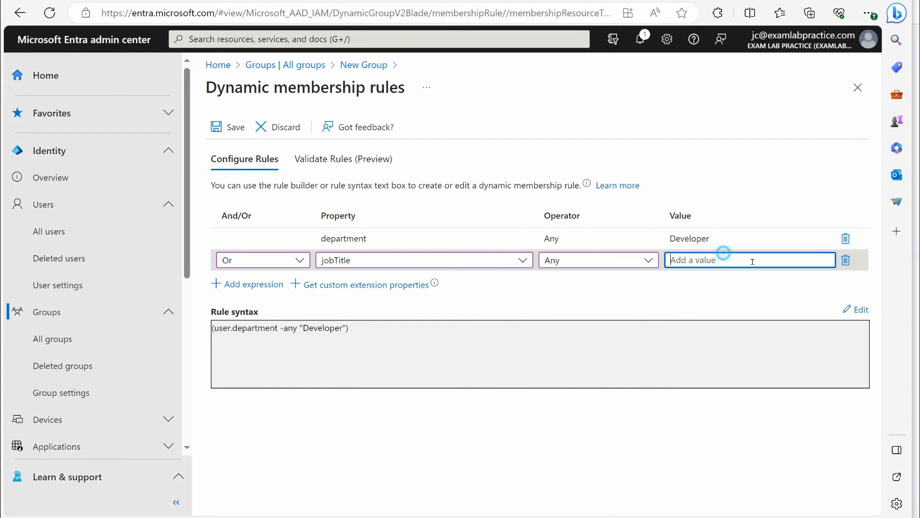
text(Devl)
text(eloper)
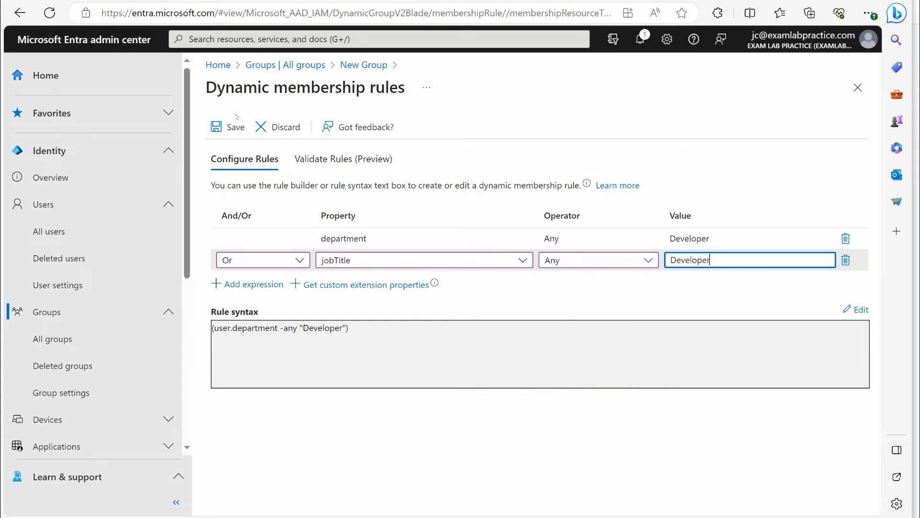
click(235, 126)
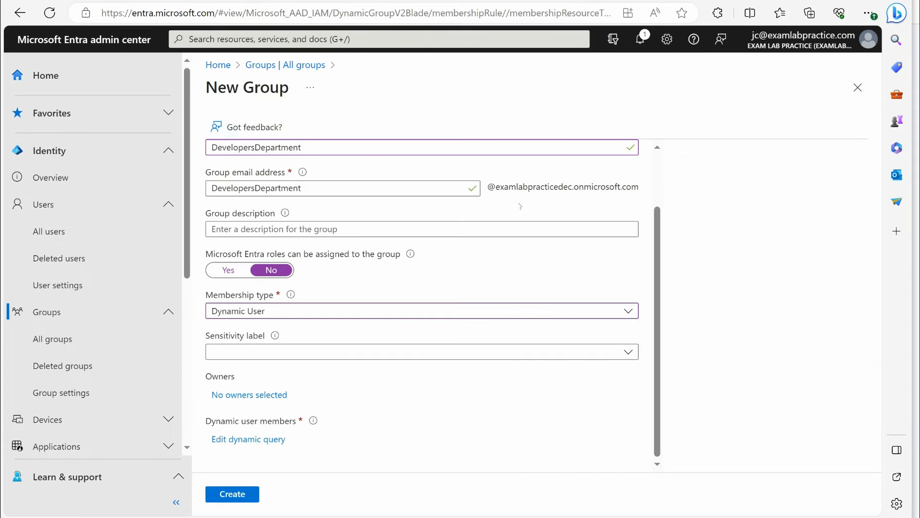
Switch the new DevelopersDepartment group's membership type to Assigned
click(252, 309)
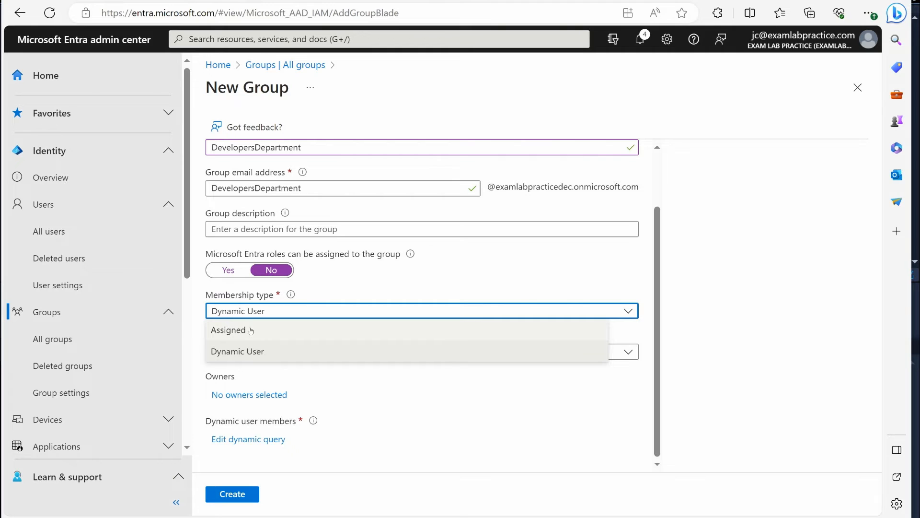
click(233, 330)
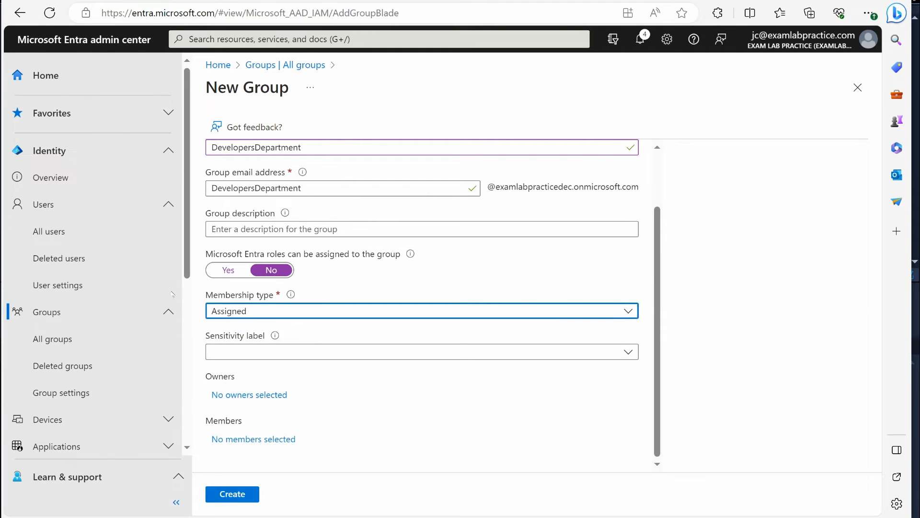
View the deleted groups page and review the general group settings
click(75, 366)
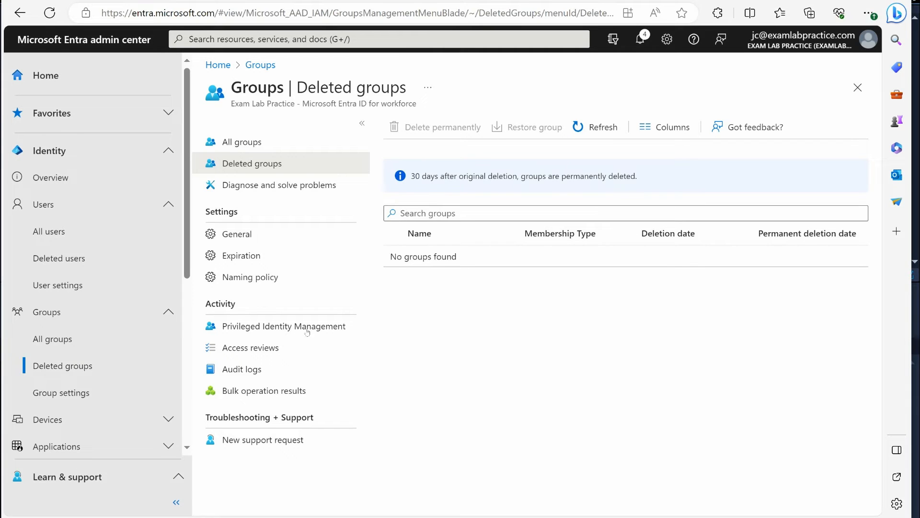
click(63, 392)
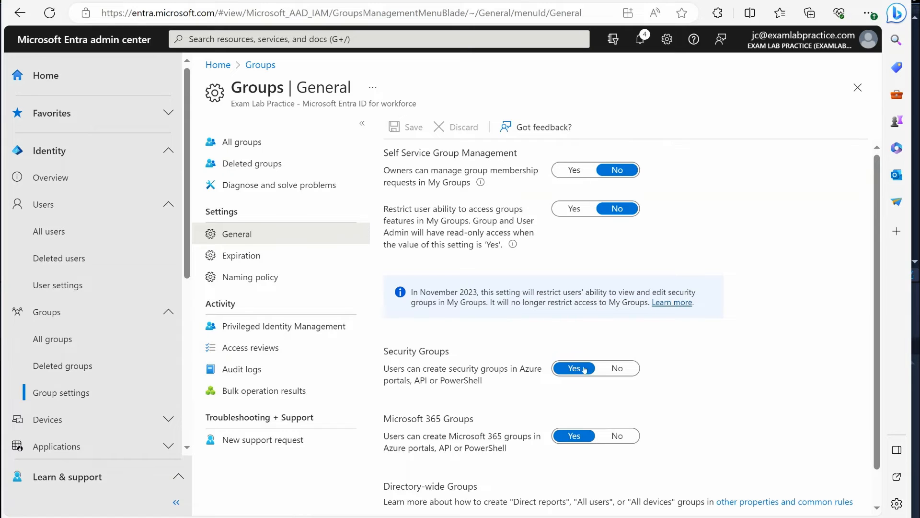
scroll(623, 330, down, 1)
scroll(640, 330, up, 1)
Open the Devices overview for the tenant
click(61, 419)
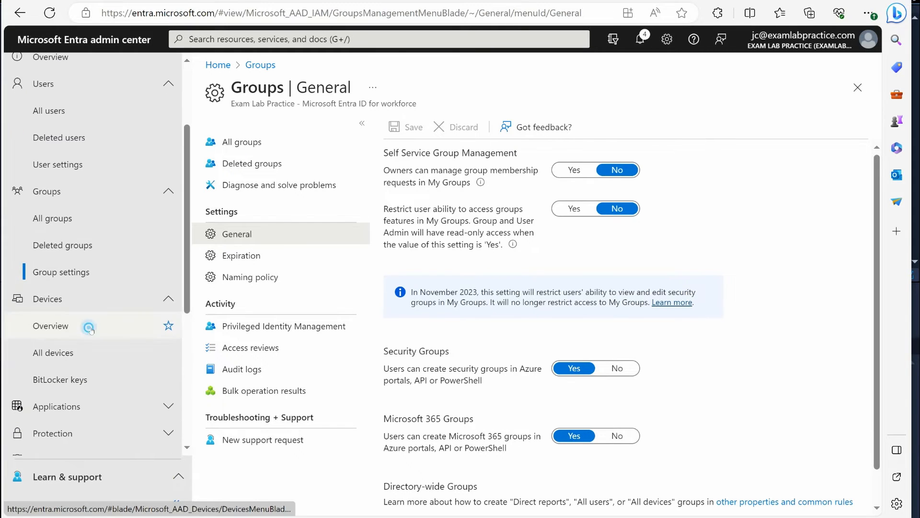
click(72, 325)
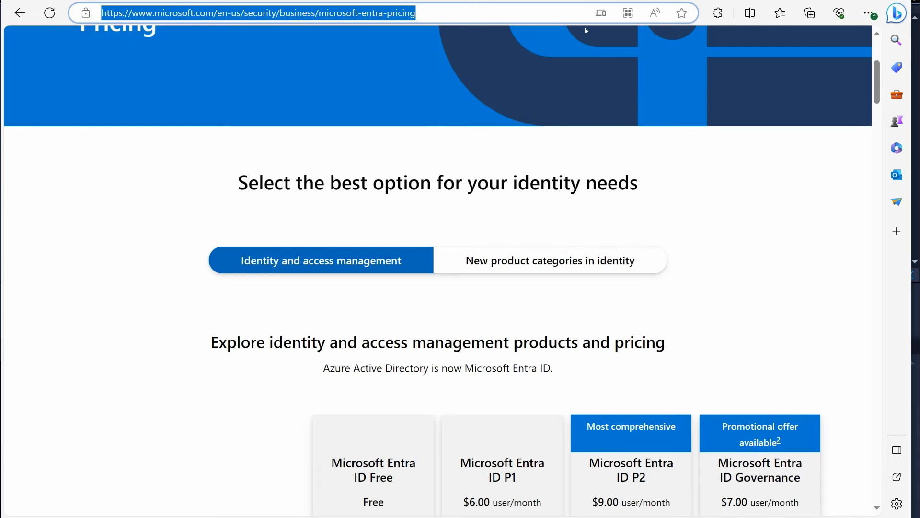
Switch to the Microsoft Intune admin center through endpoint.microsoft.com and view its Devices overview
text(endpoint.microsoft.com)
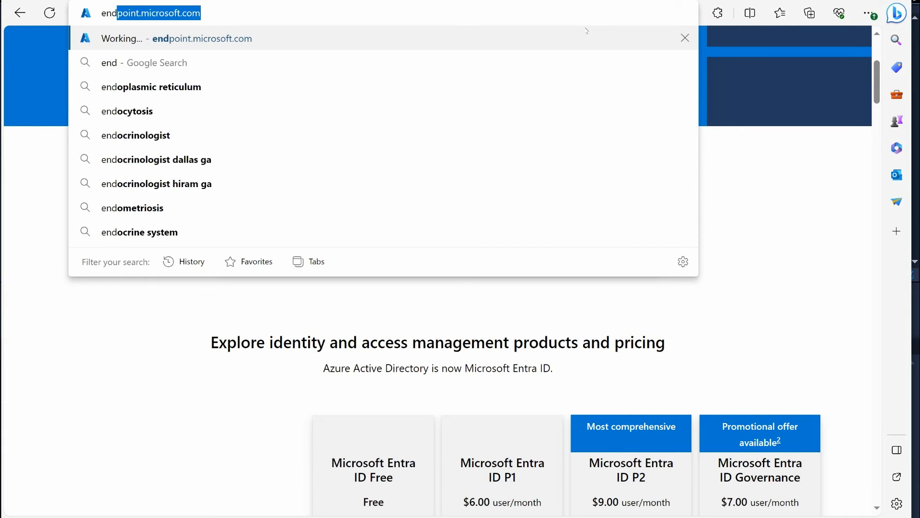
key(Return)
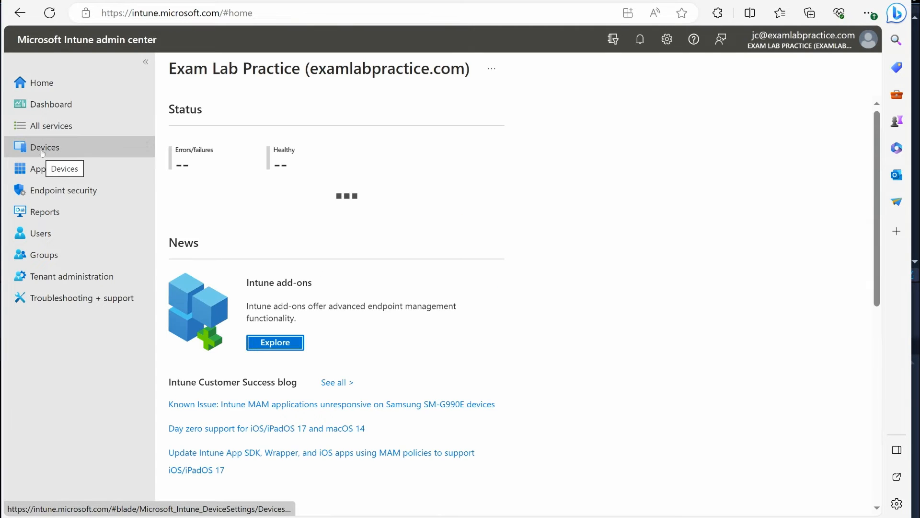
click(35, 148)
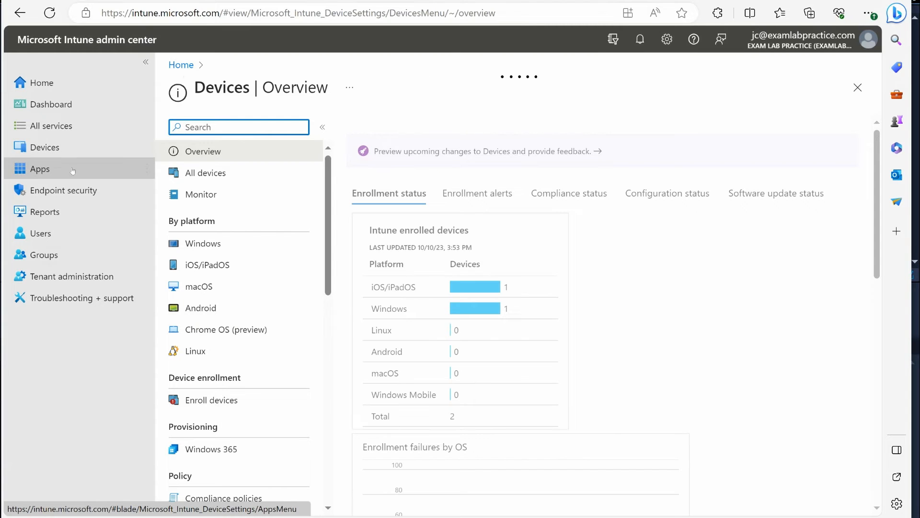
scroll(249, 331, down, 4)
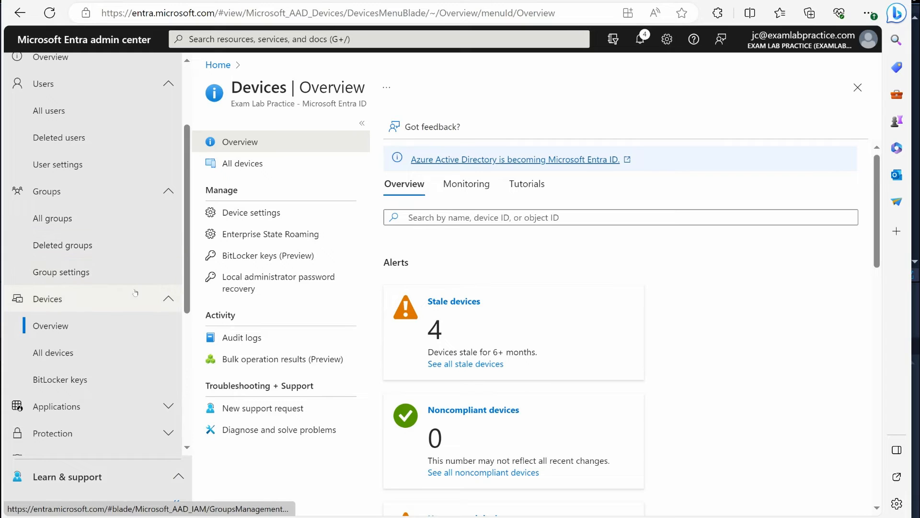
Switch back to the Entra admin center, list all devices and view NYC-CL11B's properties and its roles and administrators
scroll(134, 289, down, 2)
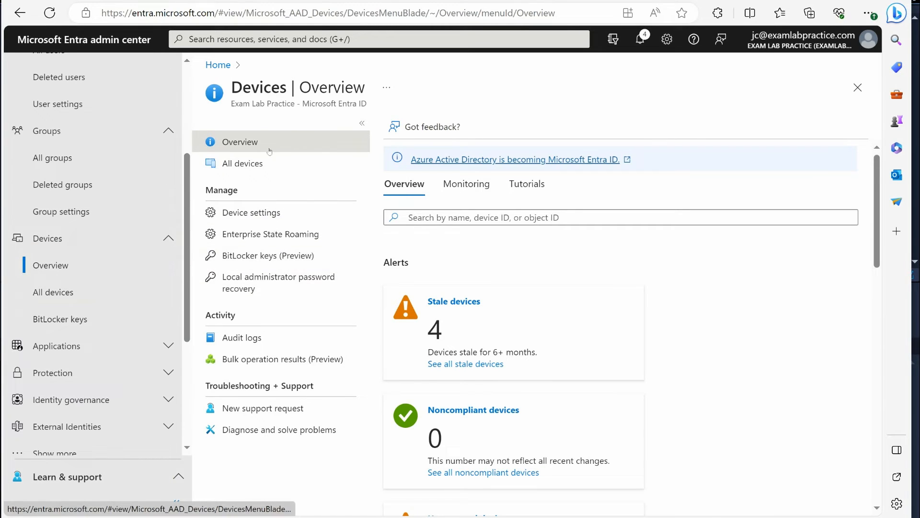
click(261, 164)
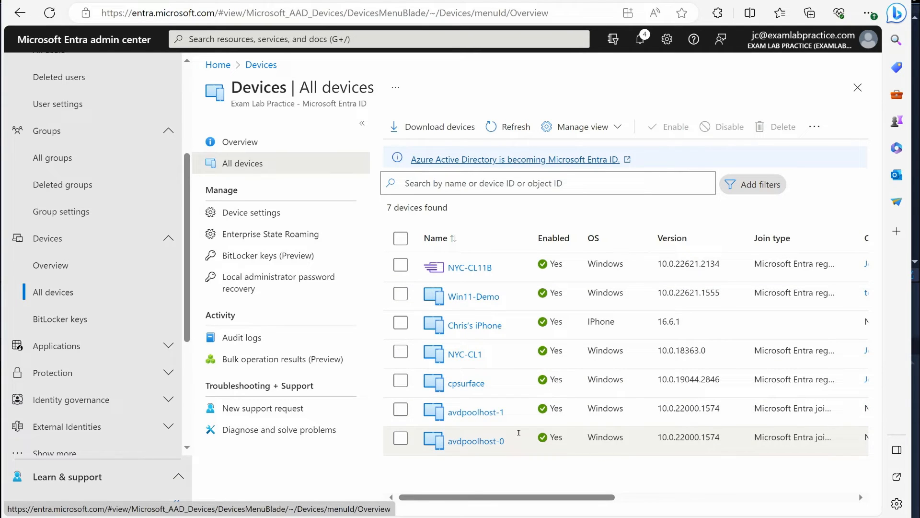
click(461, 267)
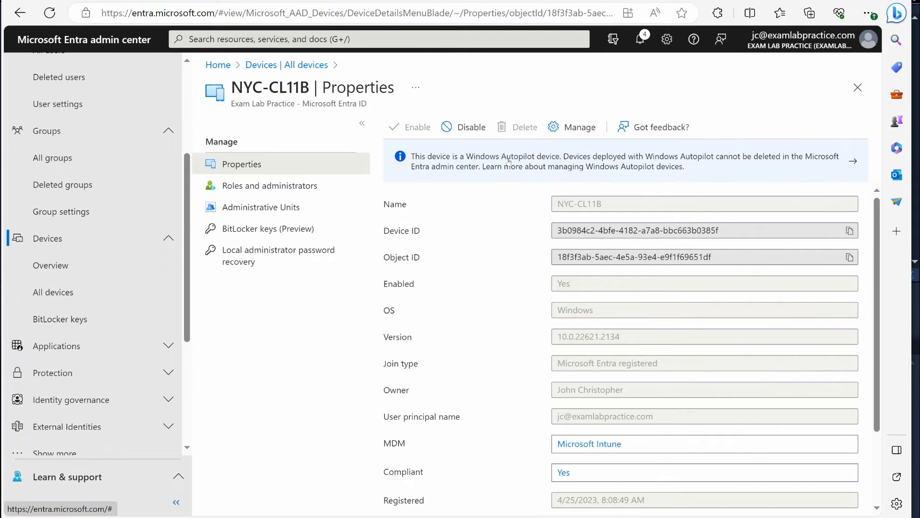
click(251, 188)
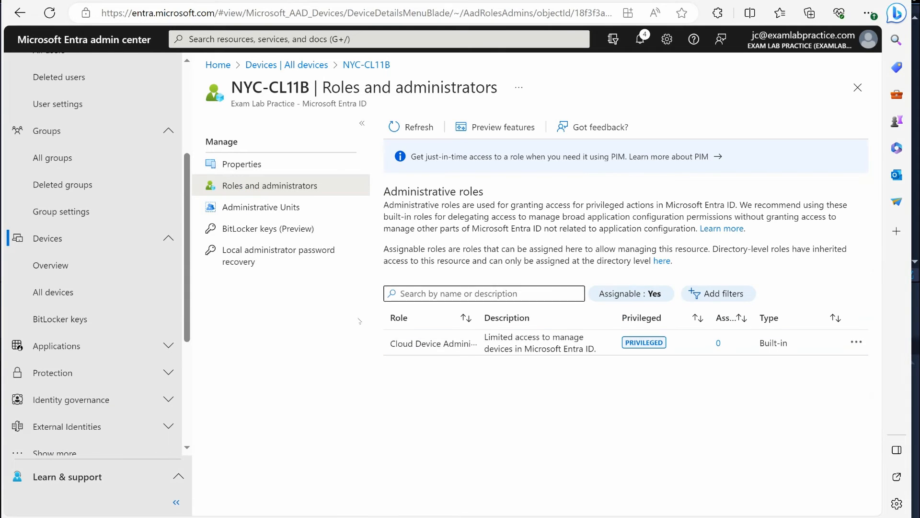
View the BitLocker keys page for the tenant's devices
click(60, 319)
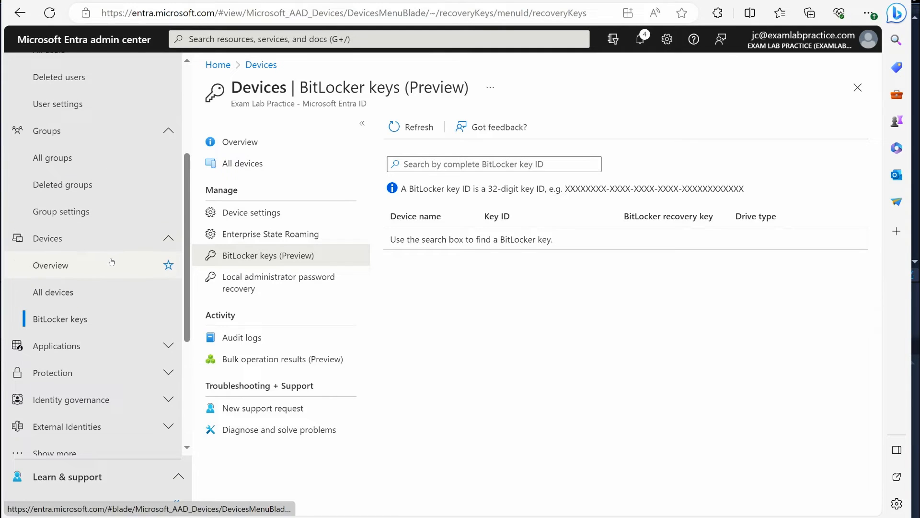
scroll(112, 261, down, 1)
scroll(143, 234, up, 1)
scroll(143, 234, up, 2)
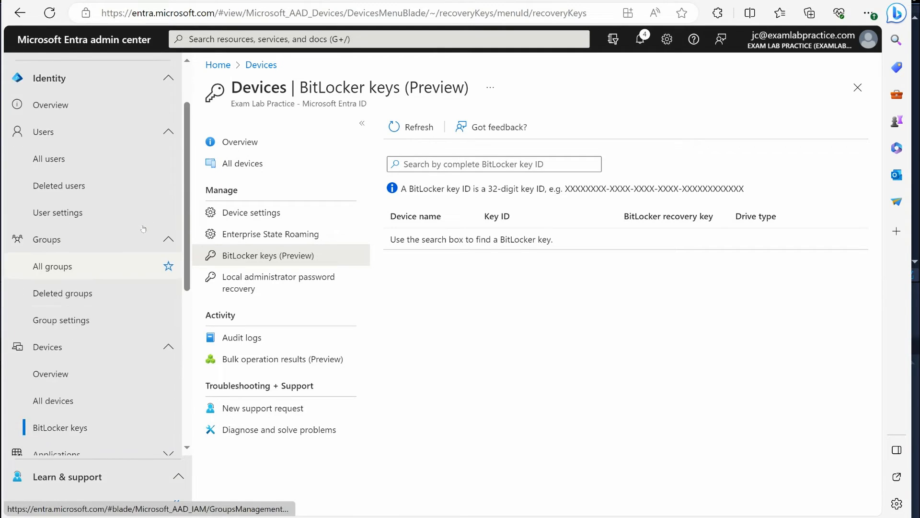
scroll(117, 171, down, 2)
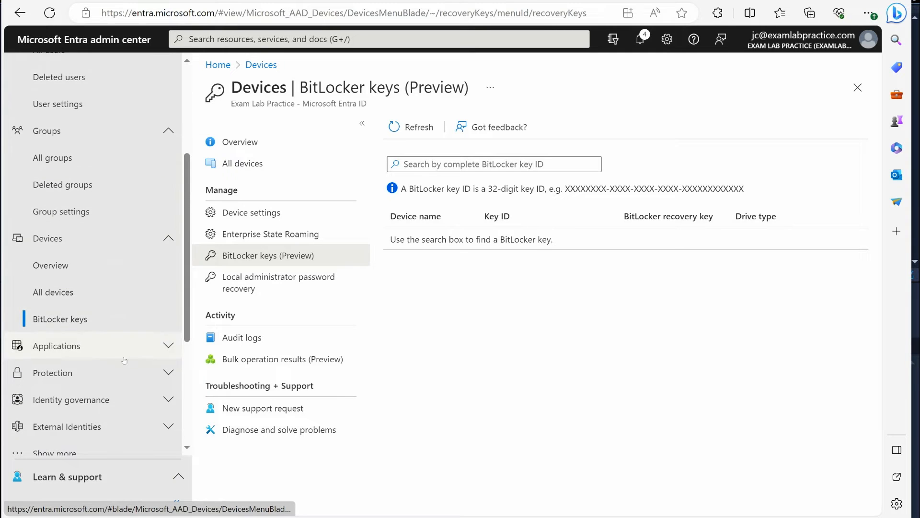
click(124, 401)
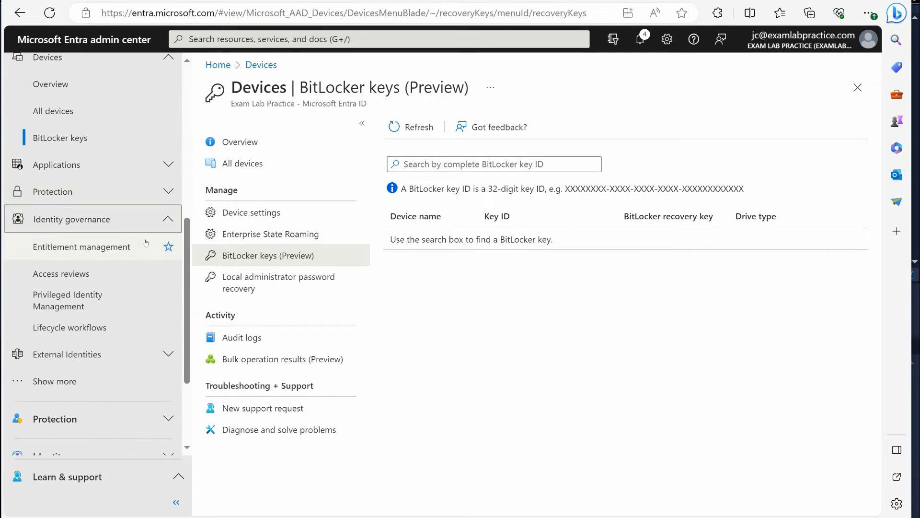
scroll(140, 230, up, 3)
scroll(139, 269, down, 5)
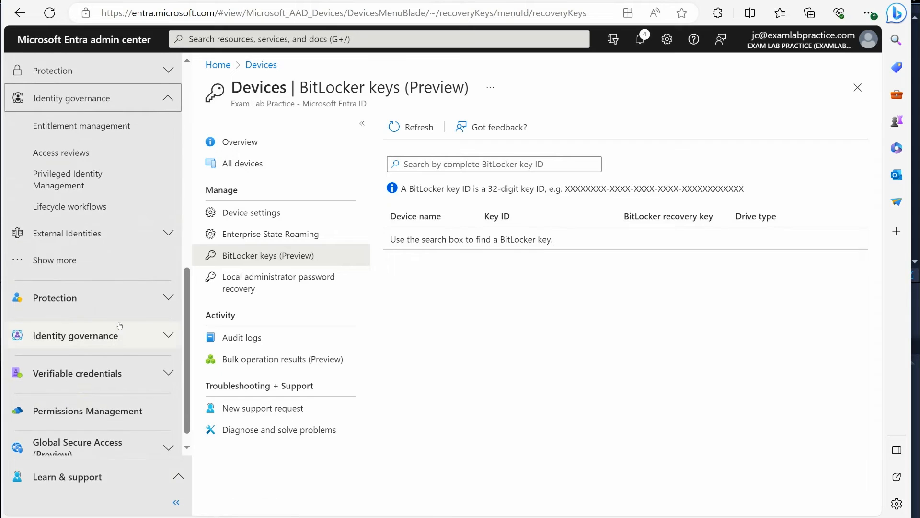
click(117, 298)
scroll(127, 203, up, 2)
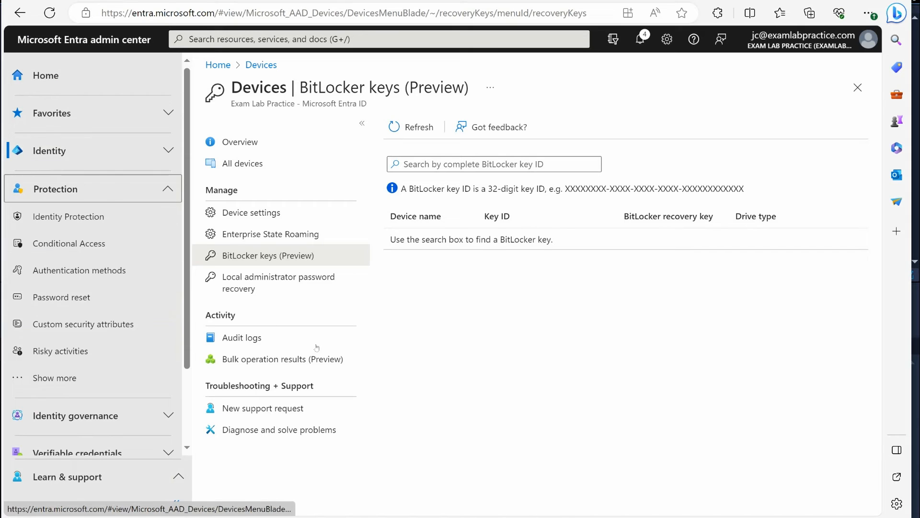
scroll(72, 101, down, 1)
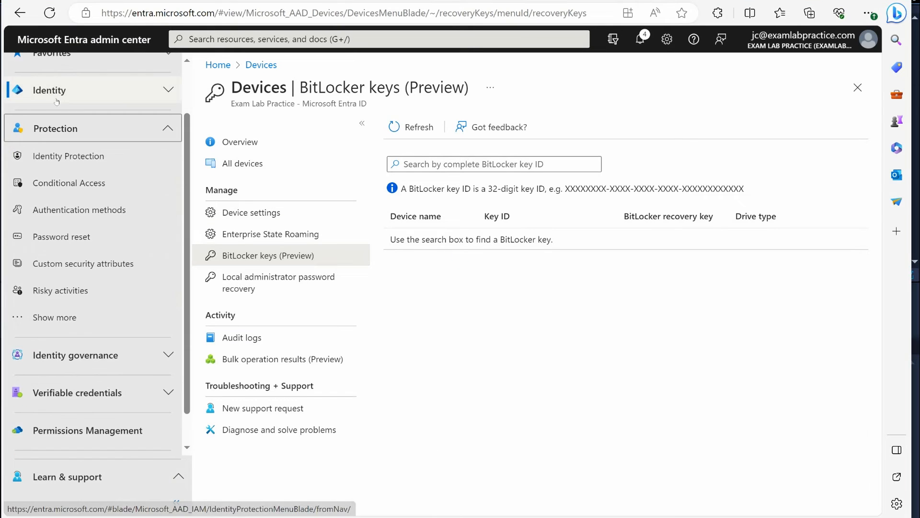
Reveal the additional Identity options and open the list of all roles under Roles & admins
click(60, 91)
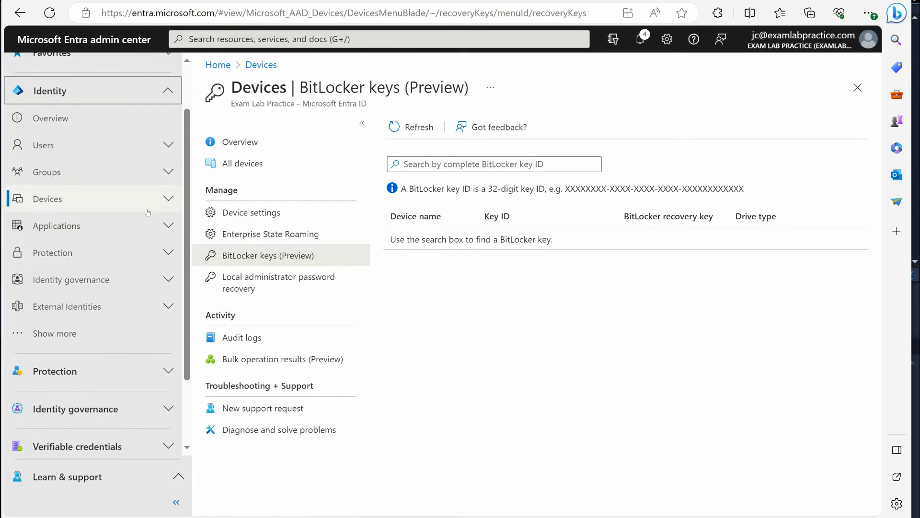
click(54, 331)
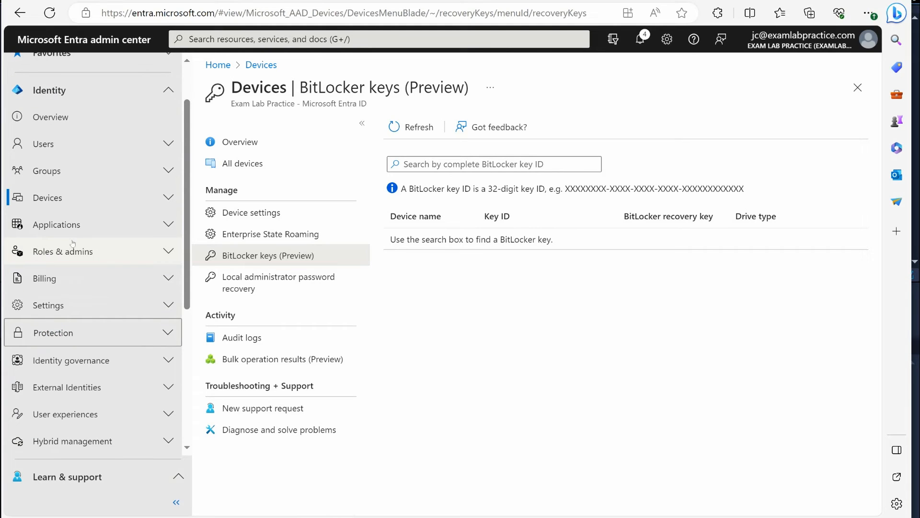
click(96, 257)
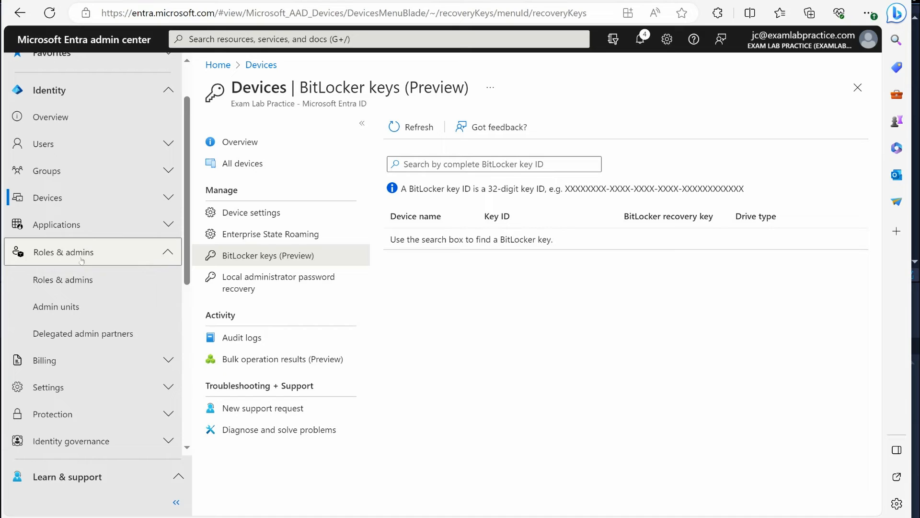
click(58, 280)
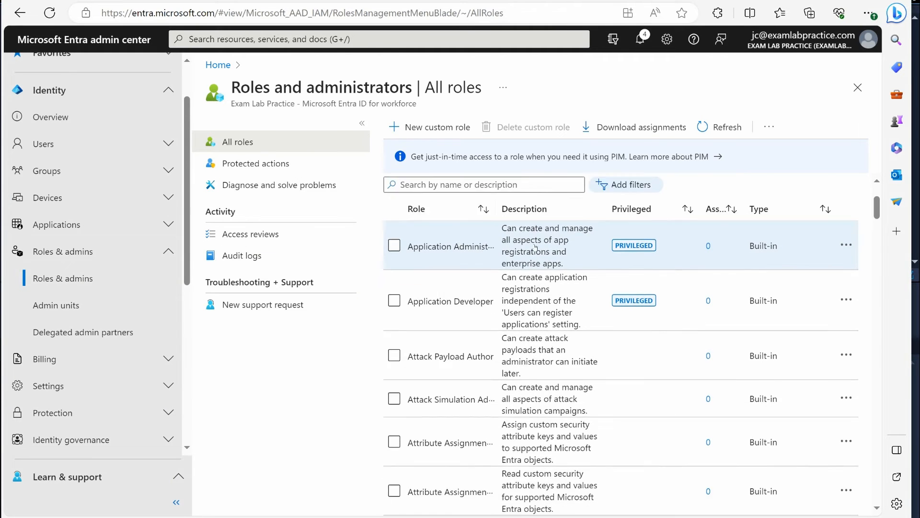
Browse the built-in roles and open the User Administrator role's assignments
scroll(479, 269, down, 5)
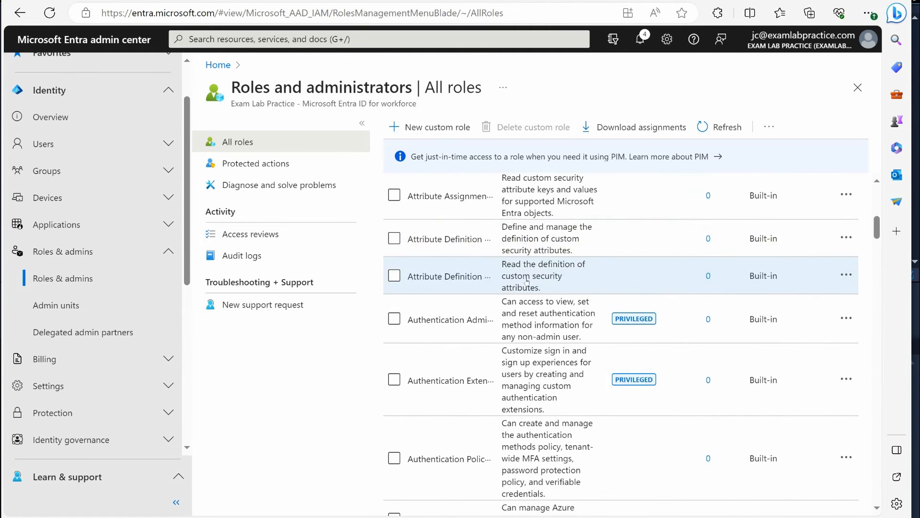
scroll(551, 312, up, 6)
scroll(570, 337, down, 8)
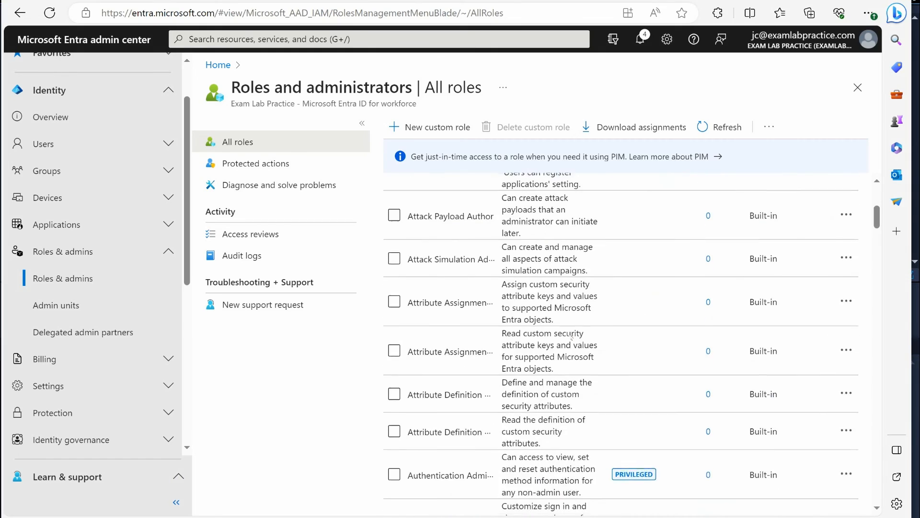
scroll(553, 324, down, 20)
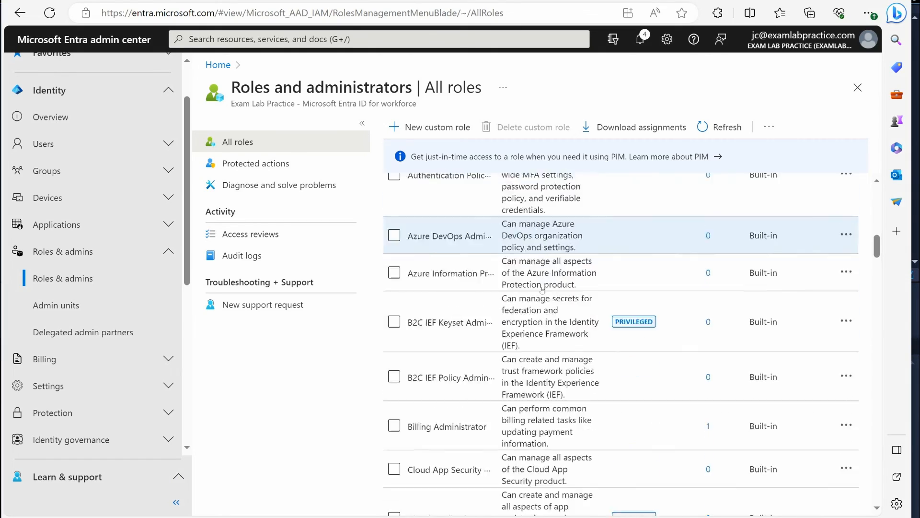
scroll(523, 287, down, 15)
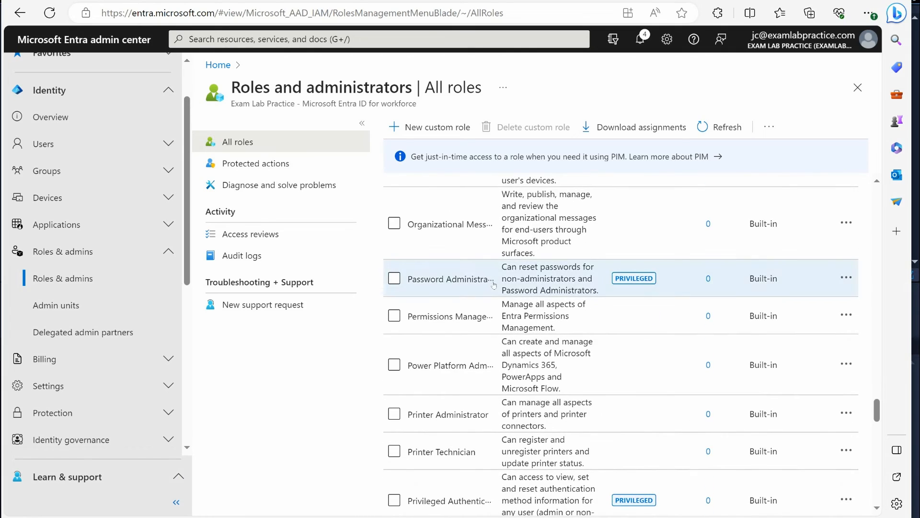
scroll(493, 282, down, 12)
scroll(491, 285, down, 5)
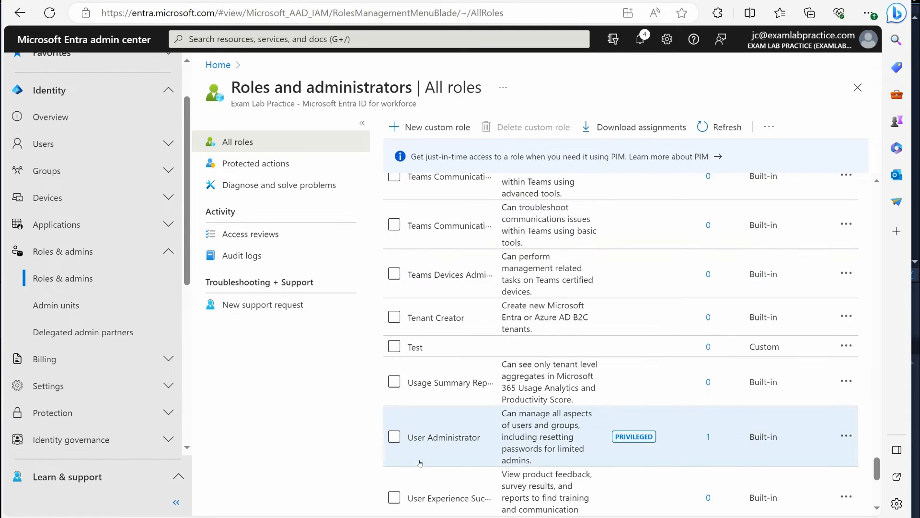
click(468, 439)
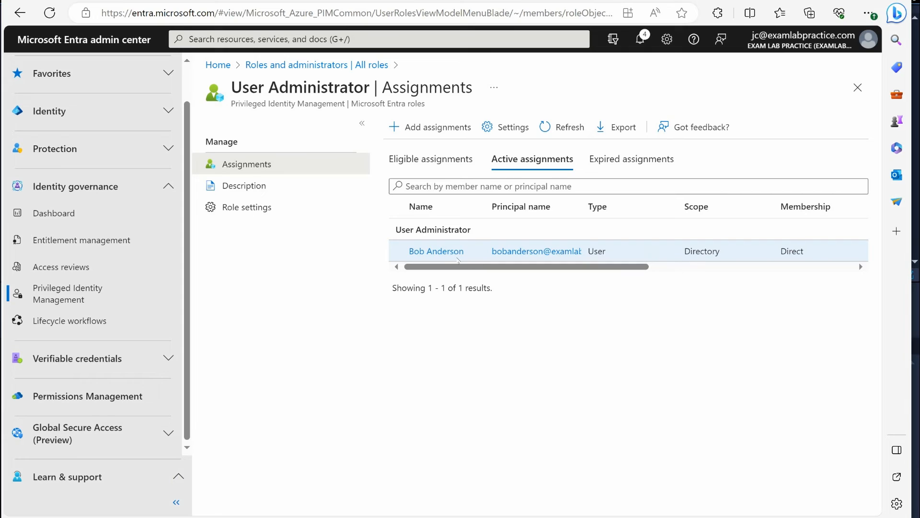
Start a User Administrator assignment for the recently created user, view its assignment type and duration settings, and leave without assigning
click(430, 127)
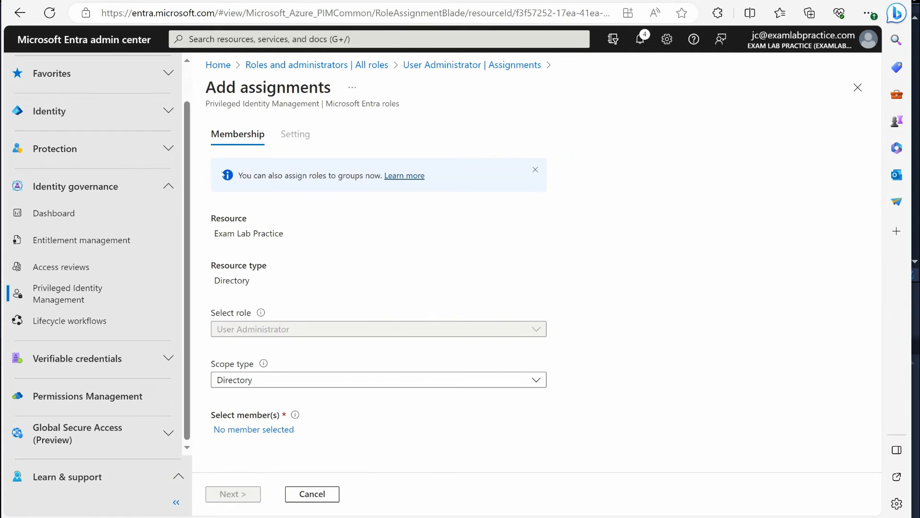
click(254, 430)
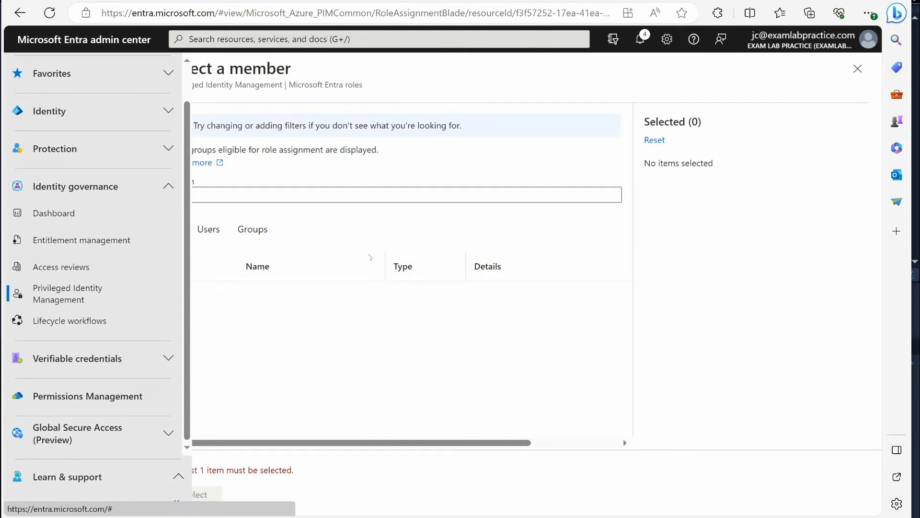
click(279, 193)
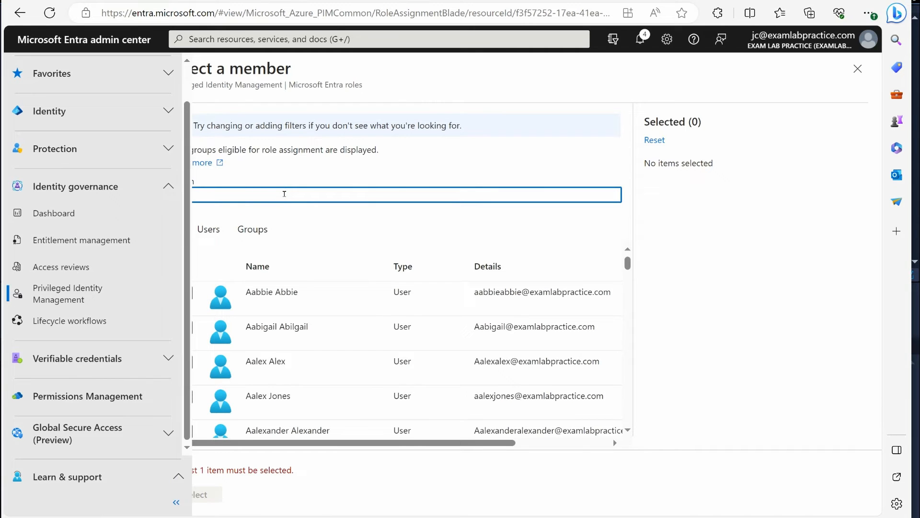
text(sammy)
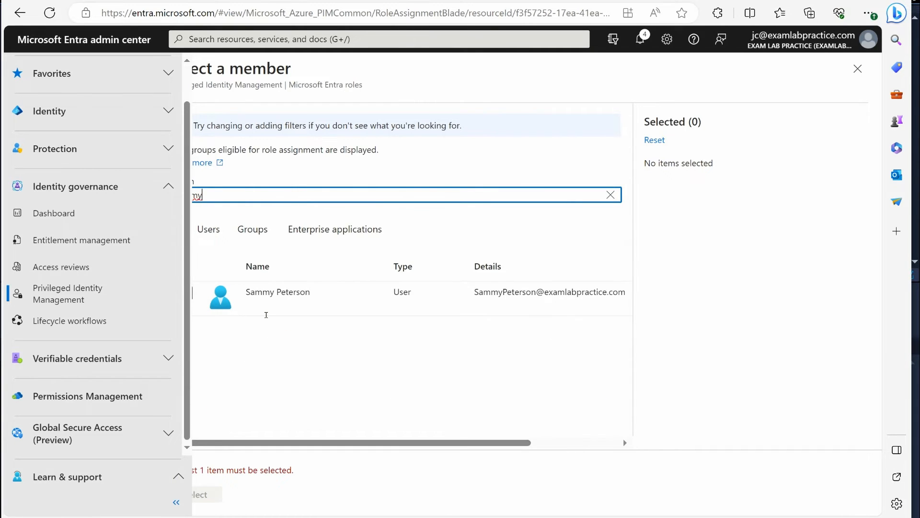
click(260, 294)
click(207, 494)
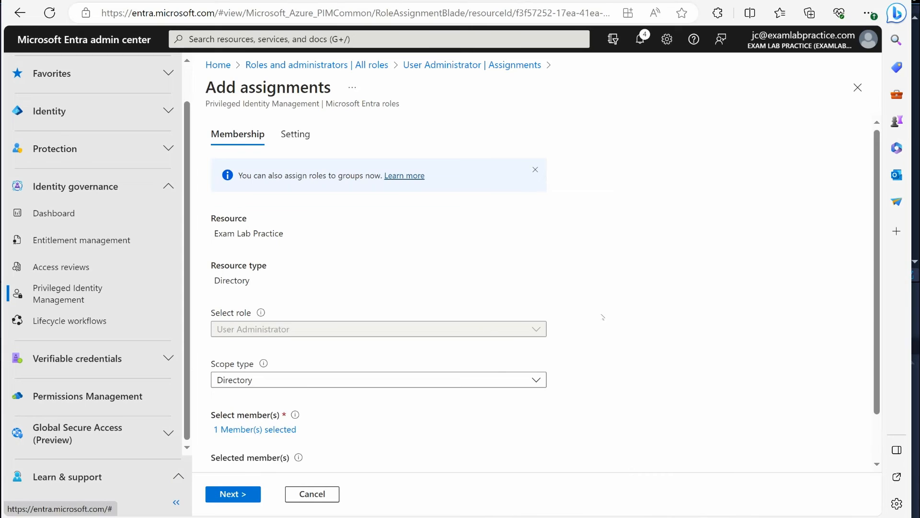
click(253, 495)
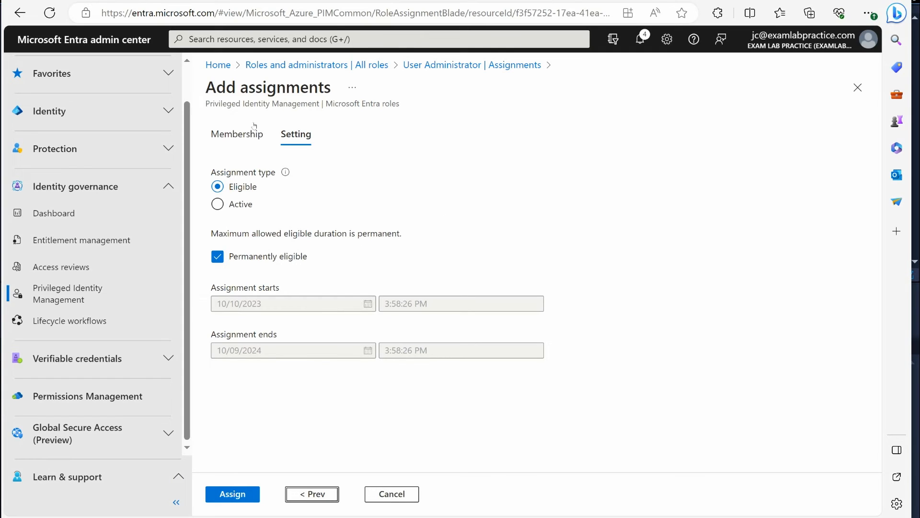
click(857, 87)
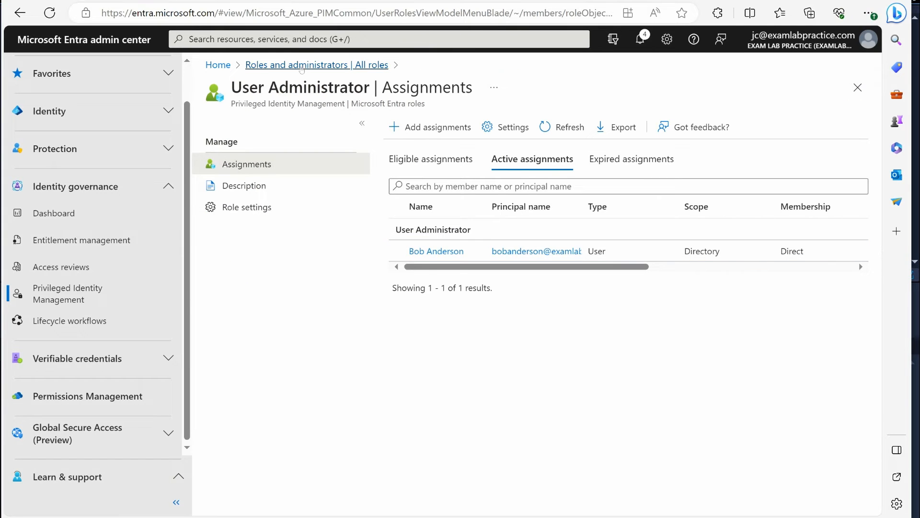
Return to the list of all roles, open the Global Administrator role's description and review its summary and role permissions
click(317, 65)
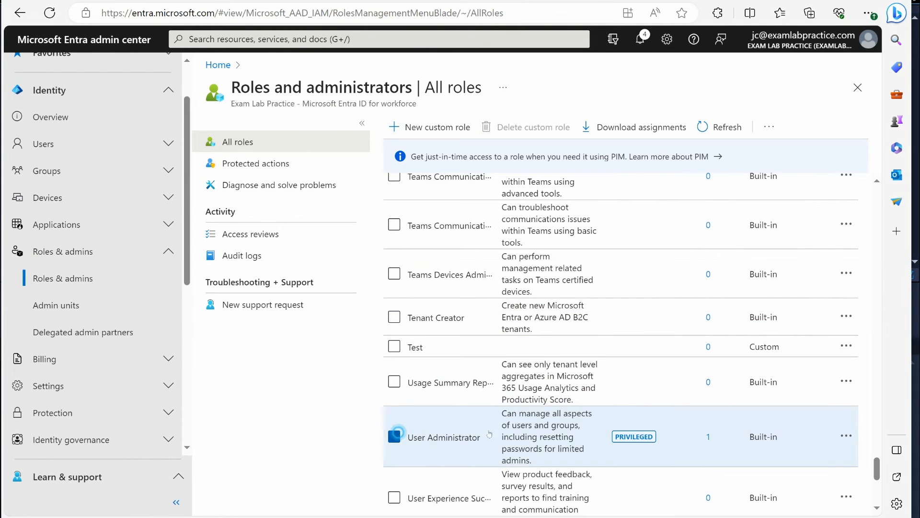
scroll(526, 402, up, 10)
scroll(526, 402, up, 12)
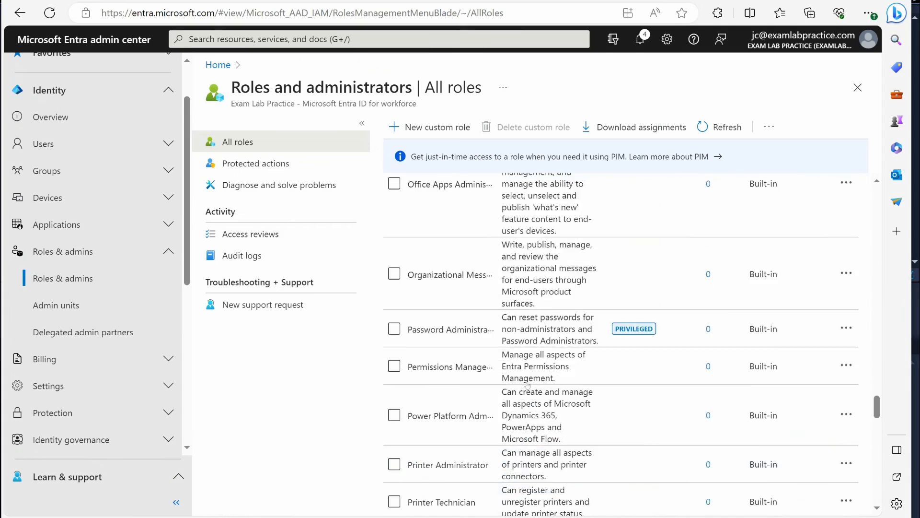
scroll(526, 385, up, 10)
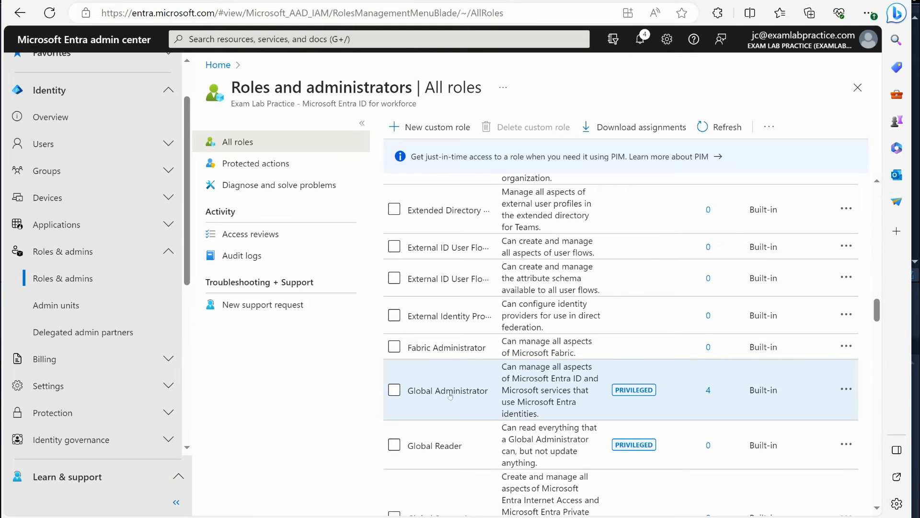
click(416, 393)
click(265, 187)
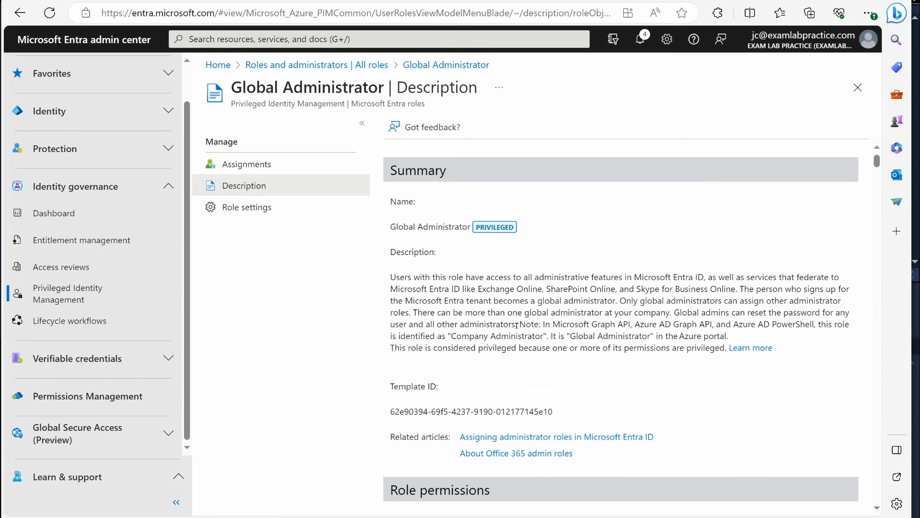
scroll(517, 325, down, 5)
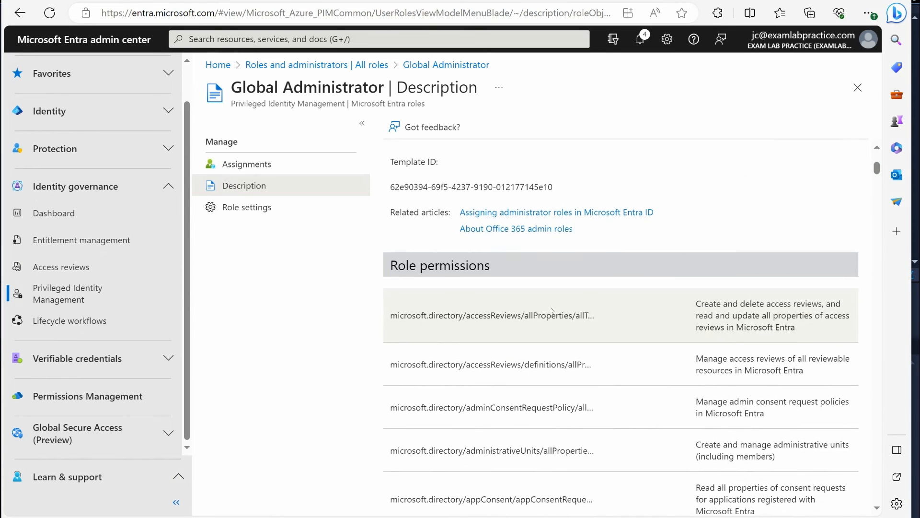
scroll(552, 311, down, 1)
scroll(640, 425, down, 1)
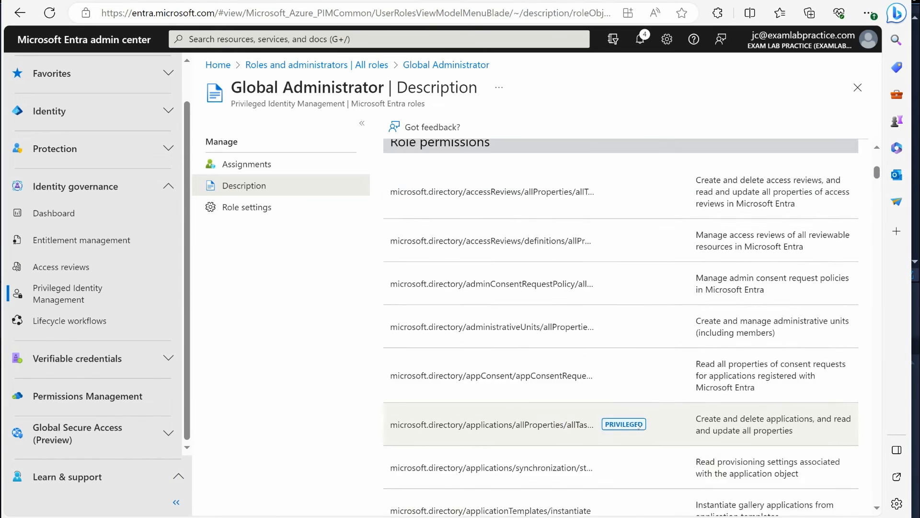
scroll(639, 425, down, 1)
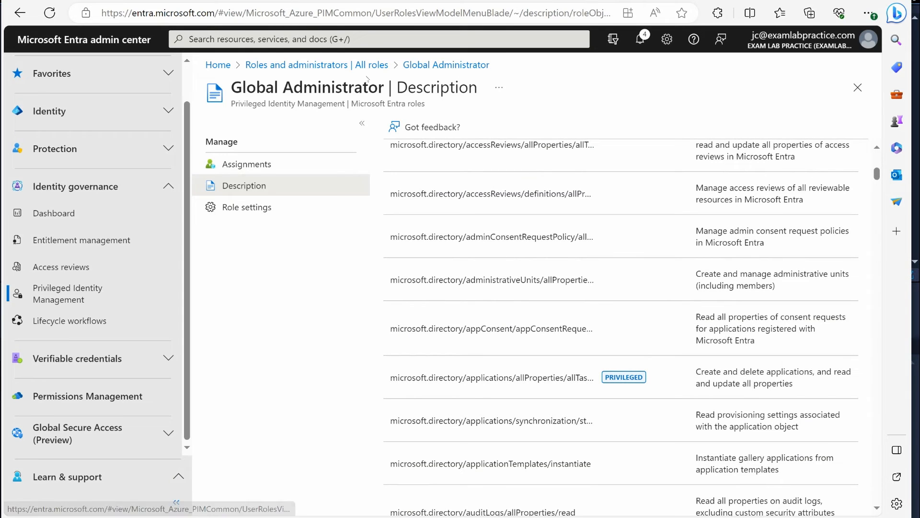
Open Microsoft Entra Connect under Hybrid management and review its Get started information about Cloud Sync
click(375, 65)
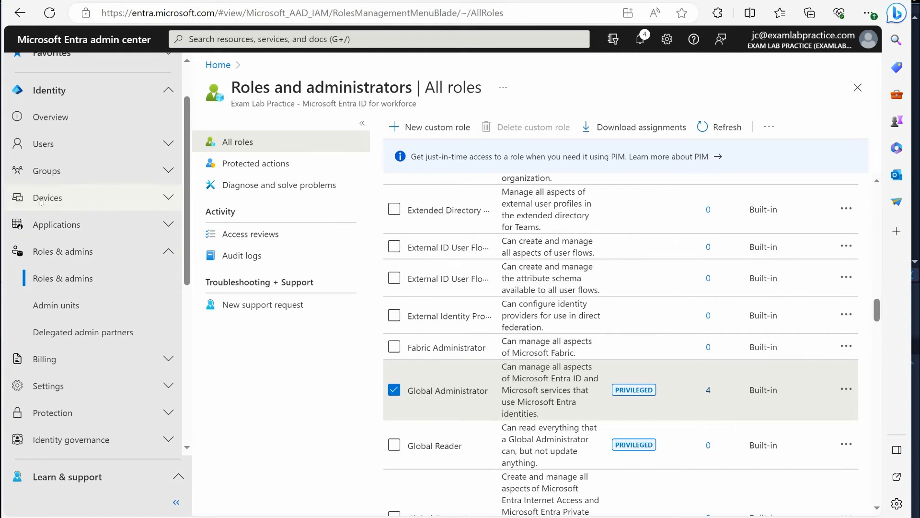
click(80, 246)
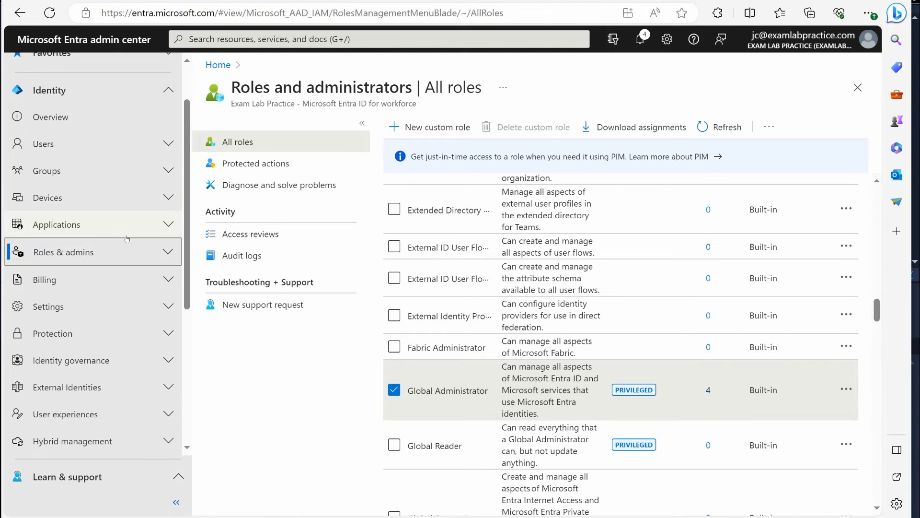
scroll(127, 238, down, 3)
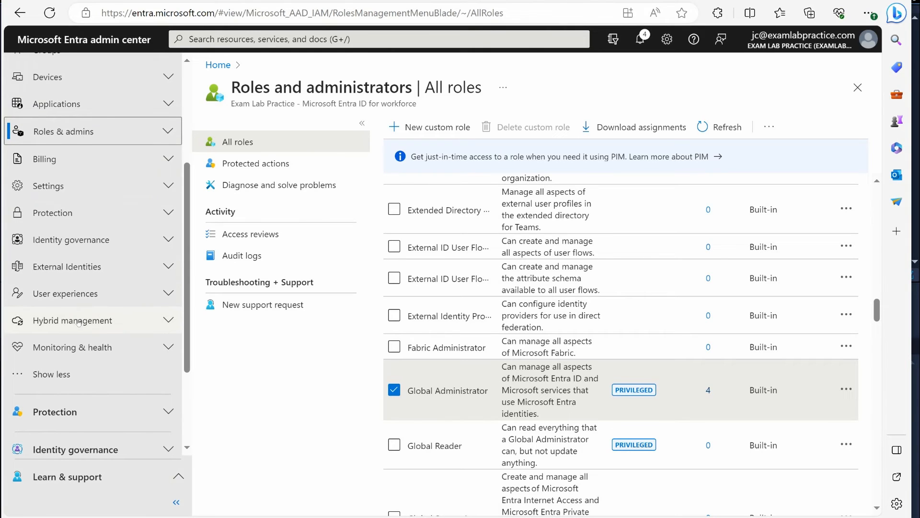
click(77, 320)
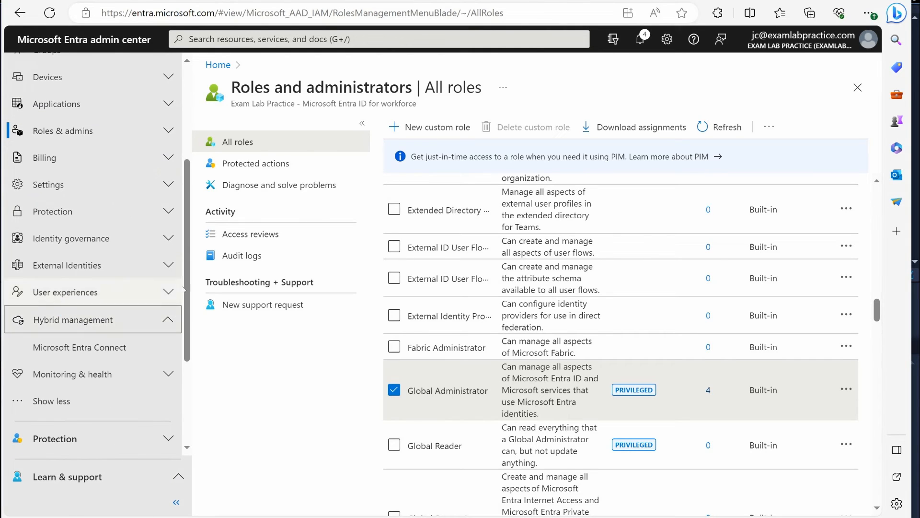
click(65, 346)
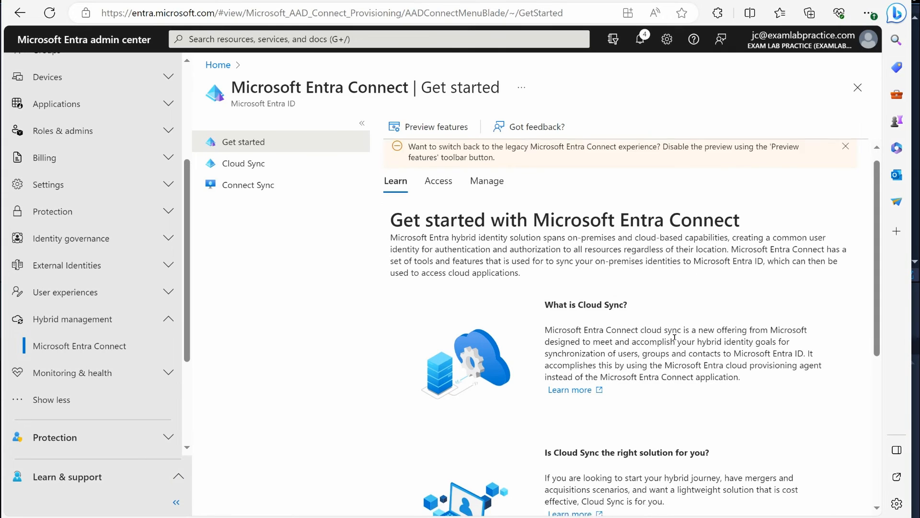
scroll(658, 343, down, 3)
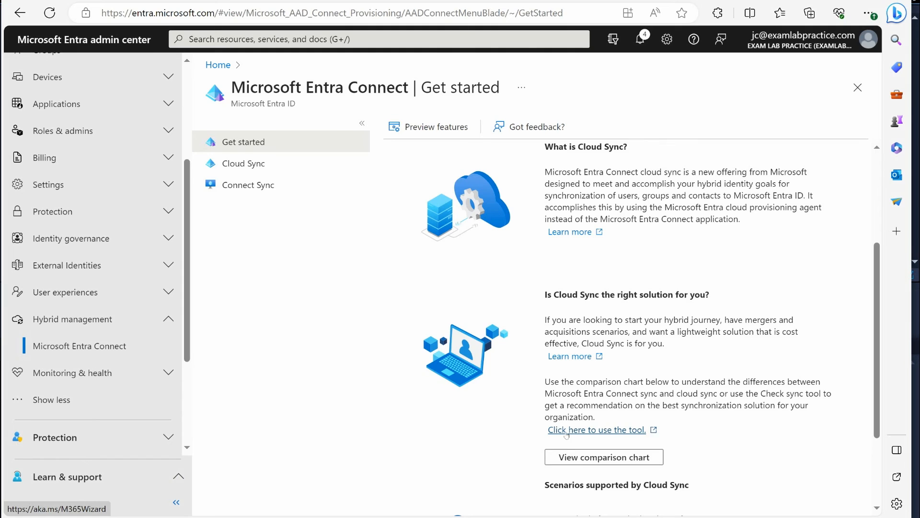
scroll(528, 385, up, 3)
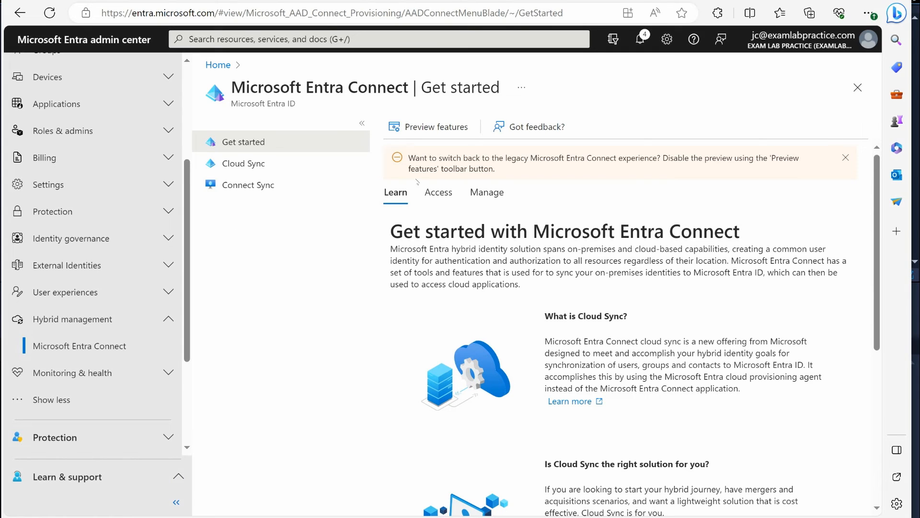
View the sign-in logs and the audit logs under Monitoring & health, and collapse that section
scroll(89, 254, down, 3)
click(89, 252)
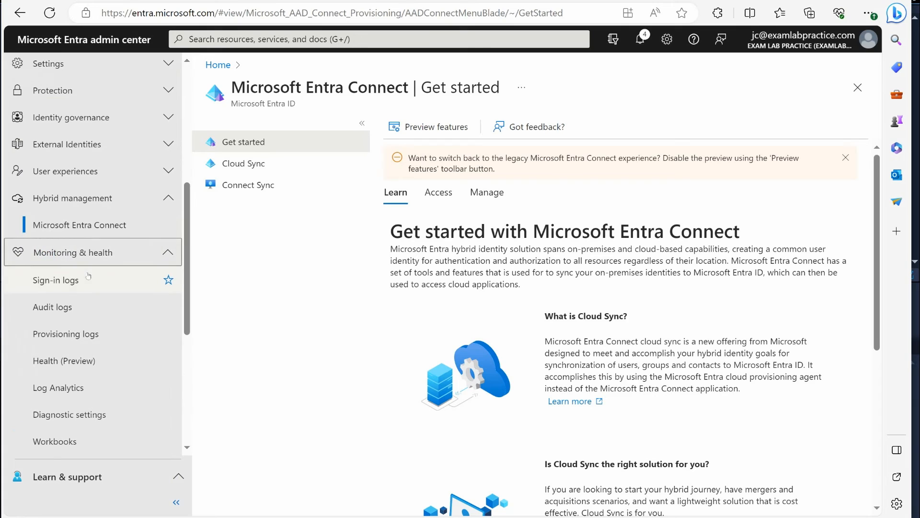
click(72, 277)
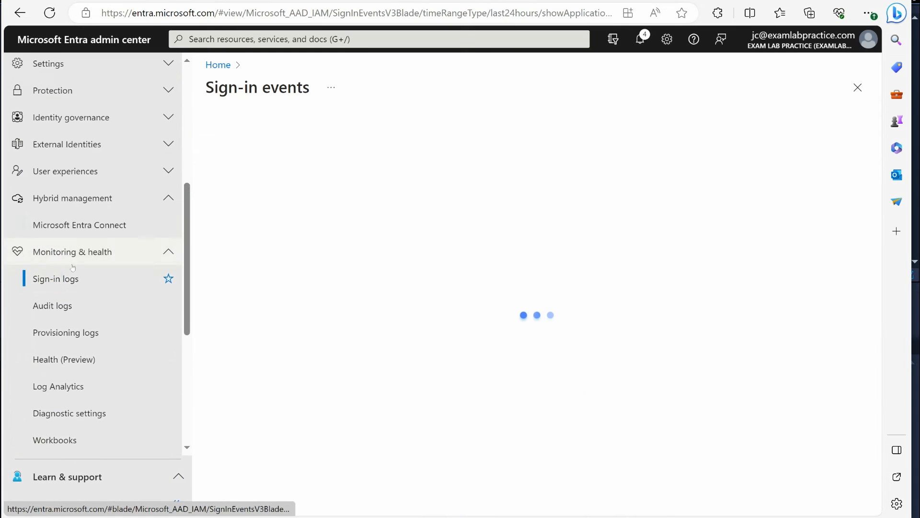
click(72, 304)
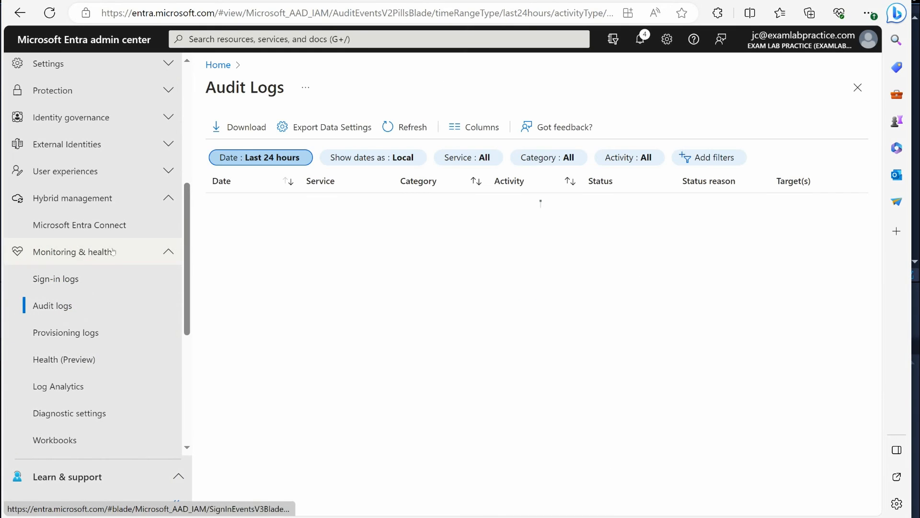
scroll(112, 251, up, 1)
click(107, 310)
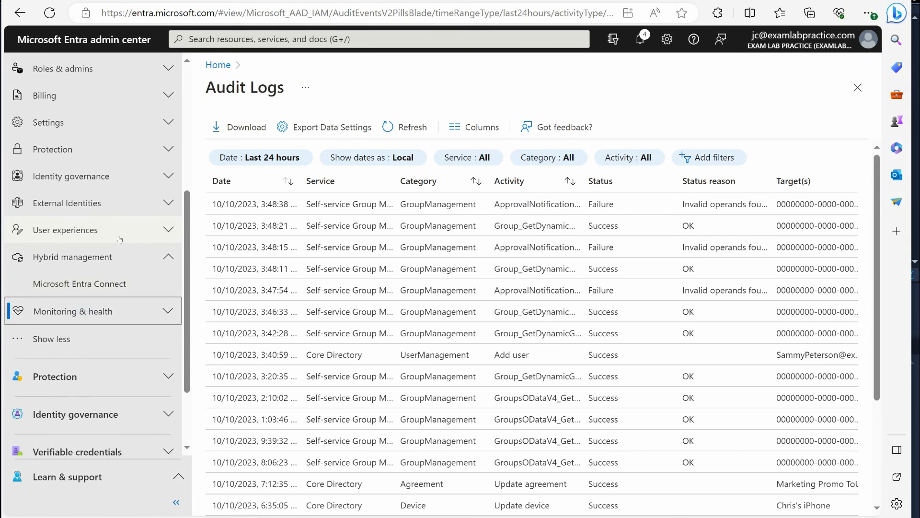
Expand the Protection section, view the Conditional Access overview and the Identity Secure Score, and look over the remaining Protection options
scroll(120, 239, down, 2)
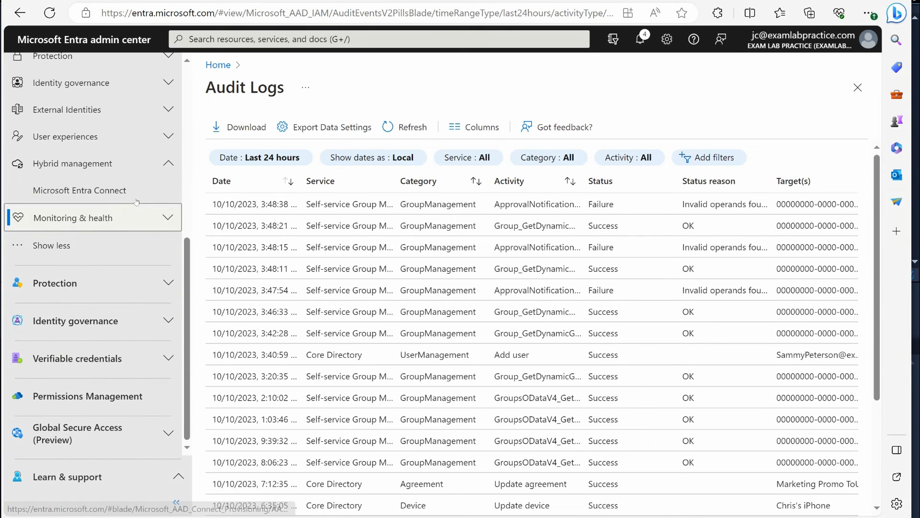
click(96, 283)
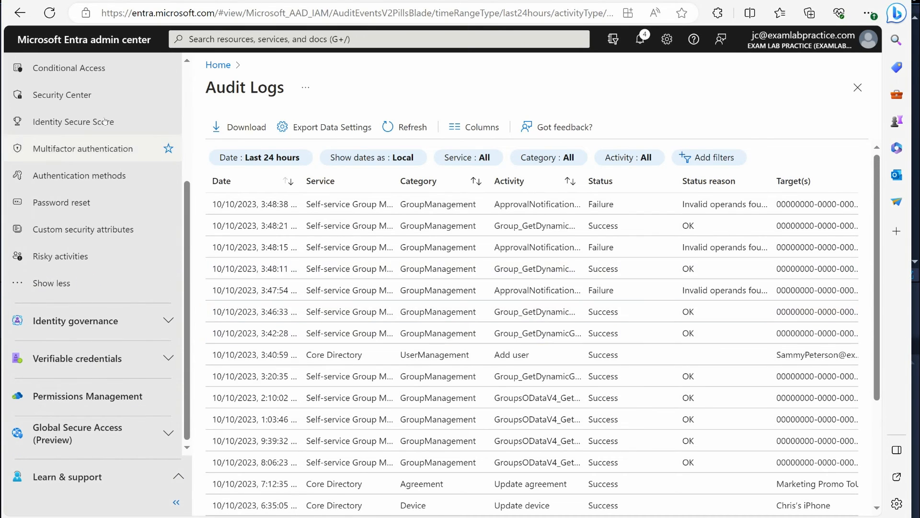
scroll(105, 122, up, 3)
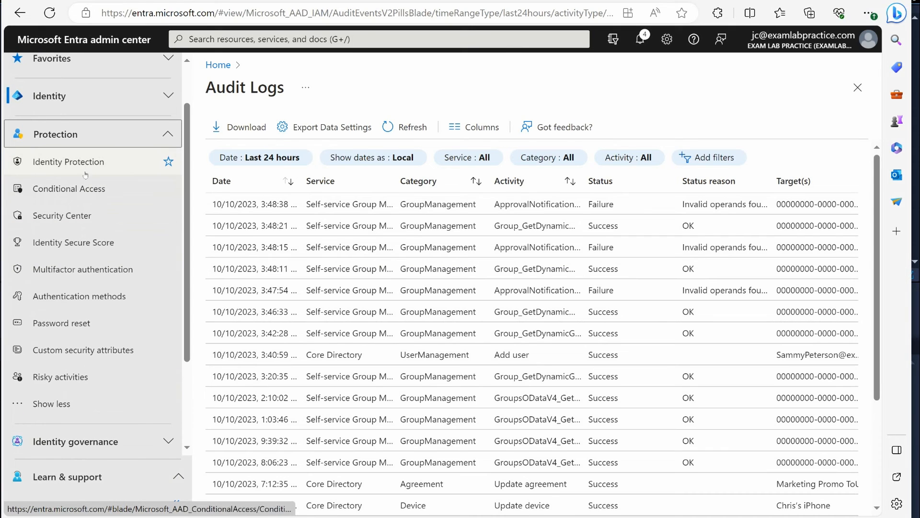
click(72, 188)
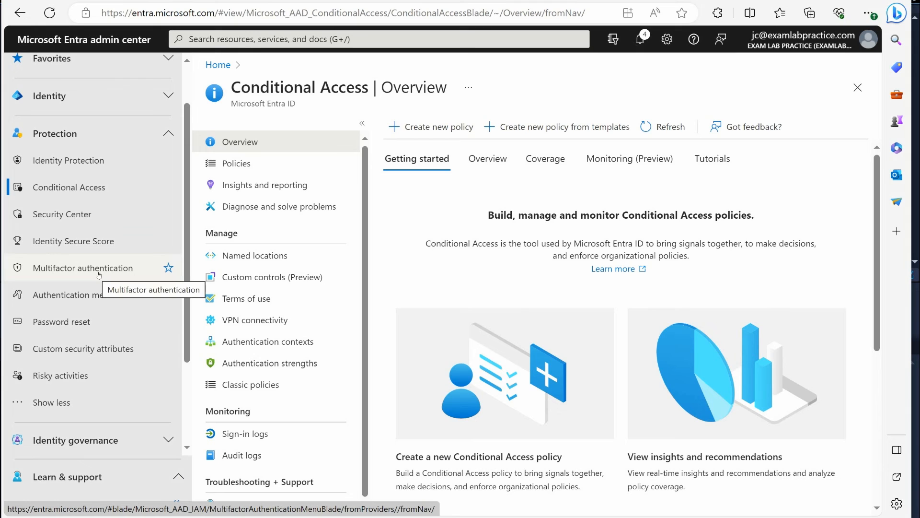
click(46, 246)
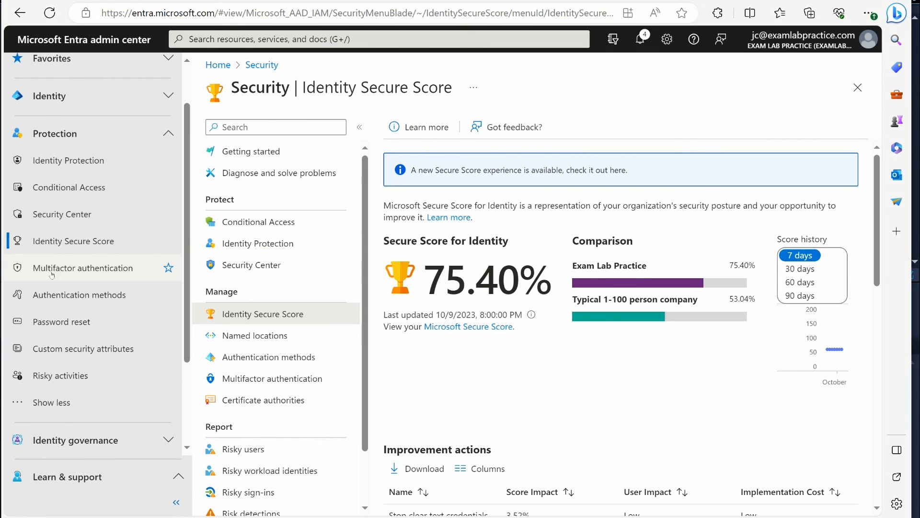
scroll(148, 311, up, 2)
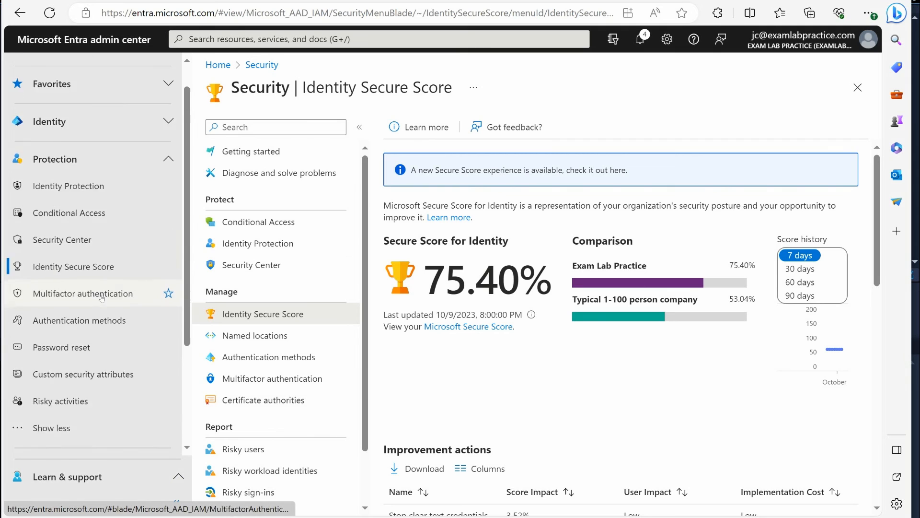
scroll(103, 300, down, 4)
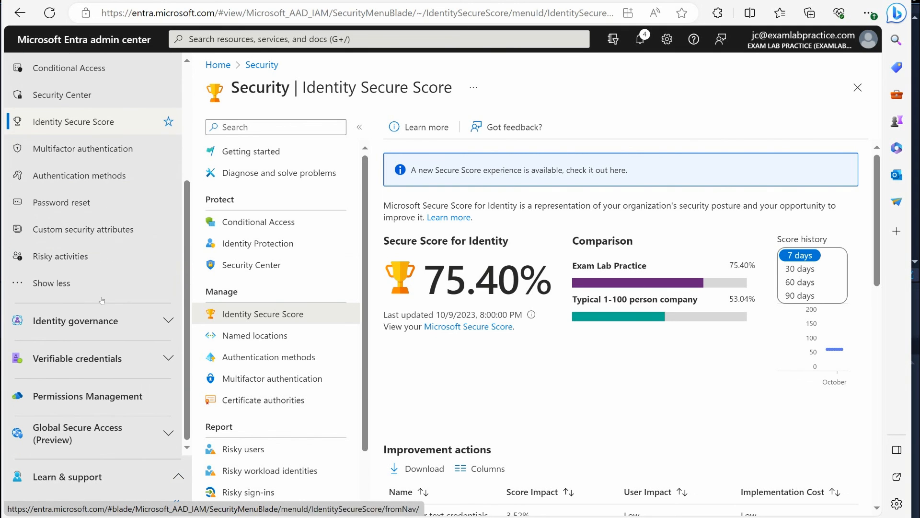
scroll(104, 317, up, 2)
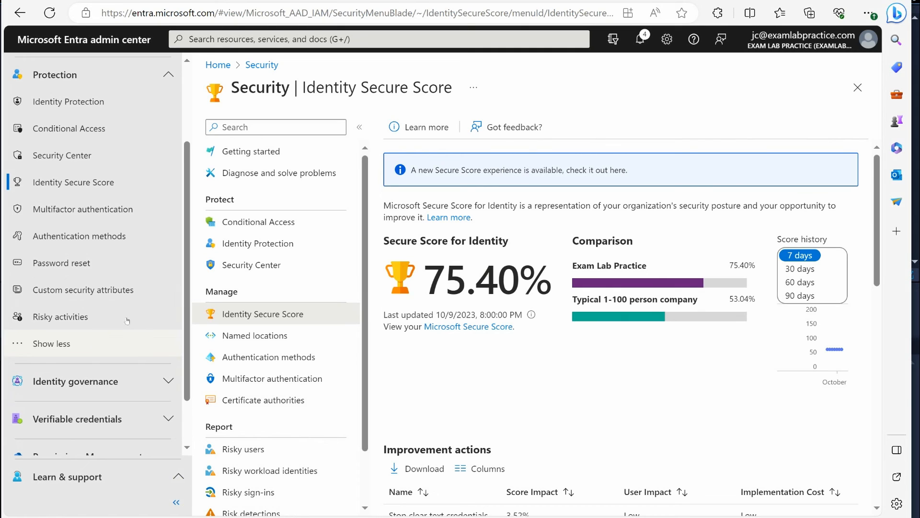
scroll(108, 247, up, 1)
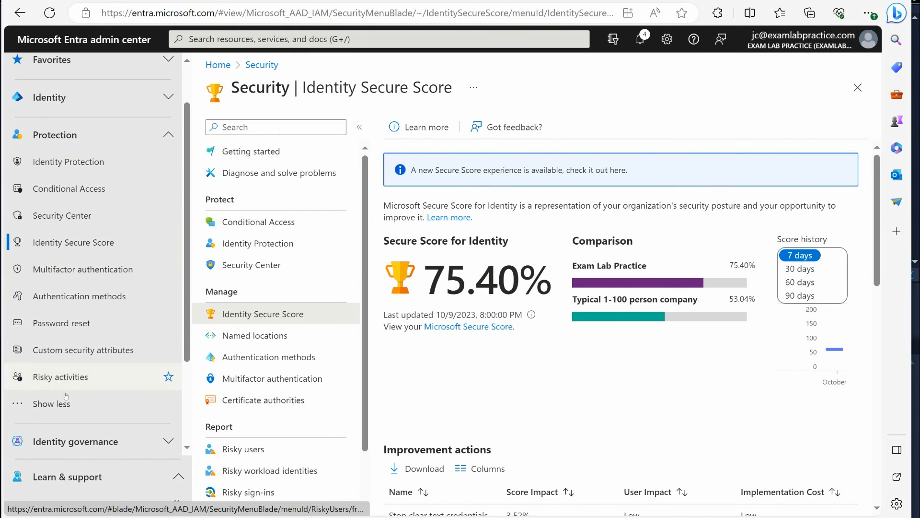
Expand Identity governance and view the access reviews list and the Privileged Identity Management quick start page
scroll(72, 377, down, 2)
click(75, 375)
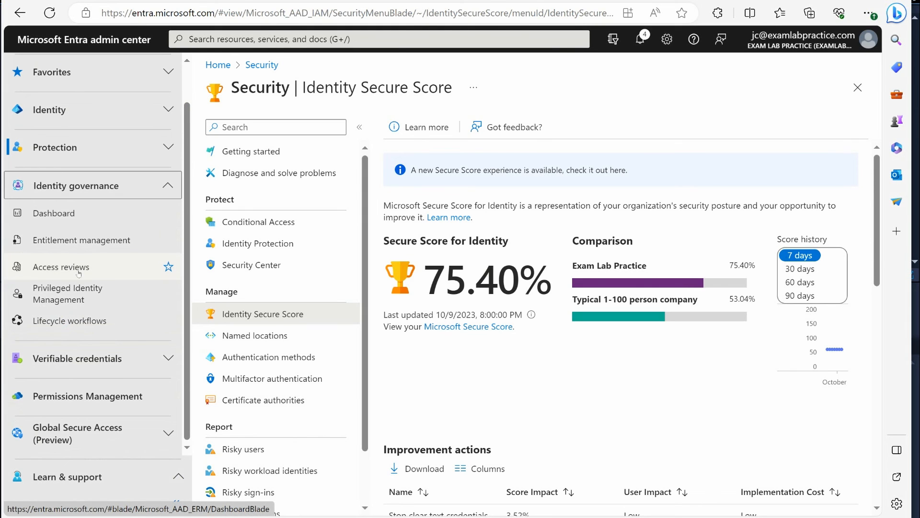
click(60, 266)
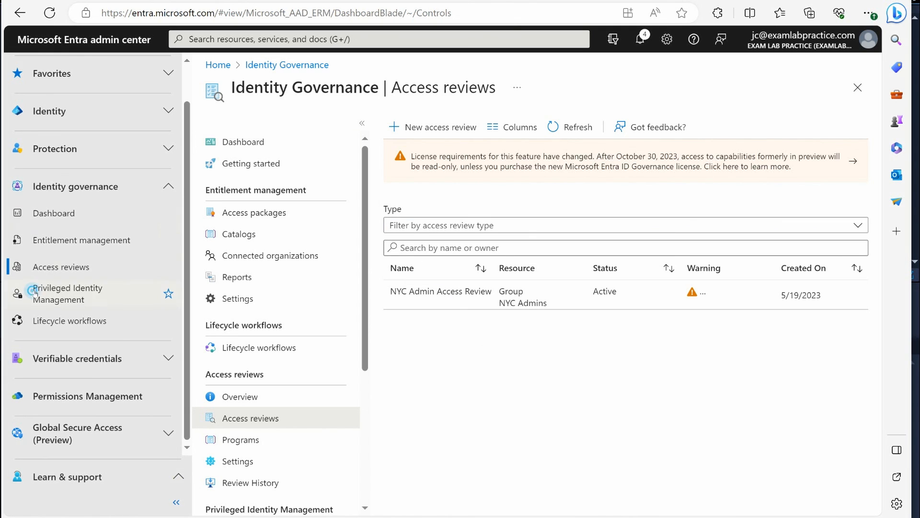
click(99, 288)
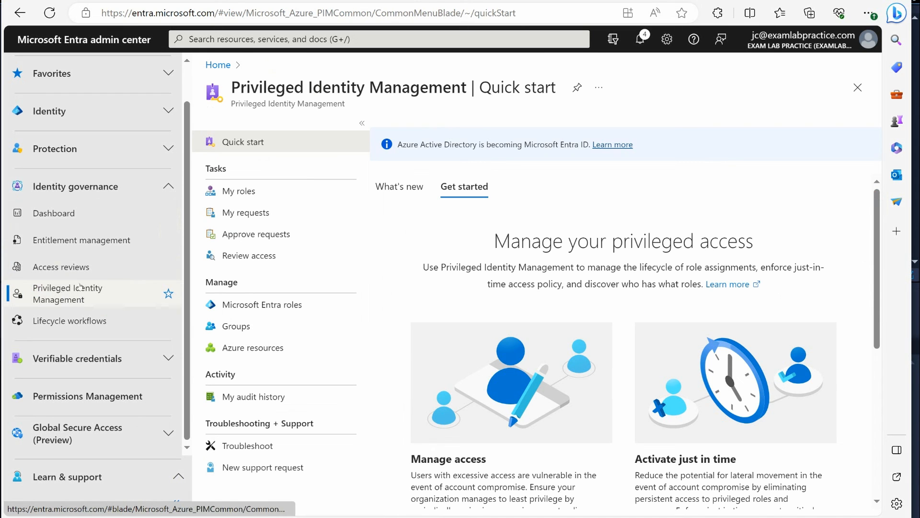
click(46, 298)
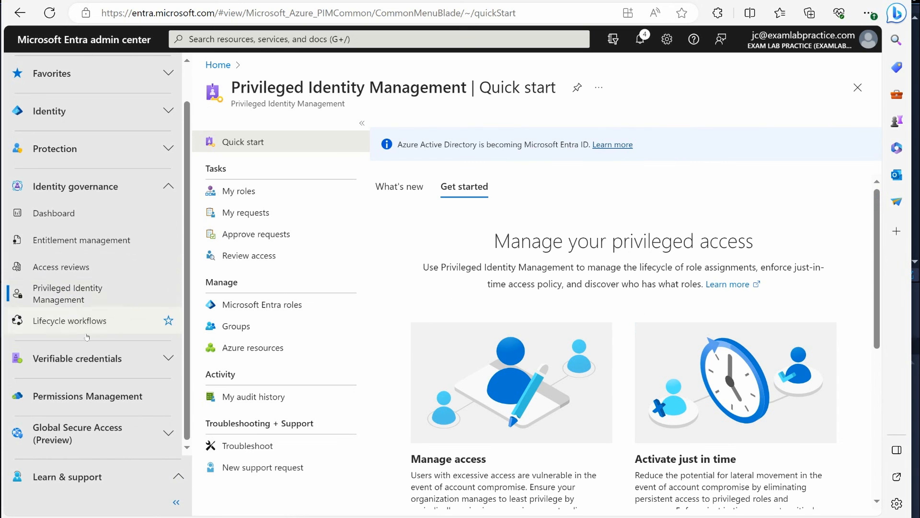
scroll(111, 330, up, 1)
scroll(110, 329, down, 1)
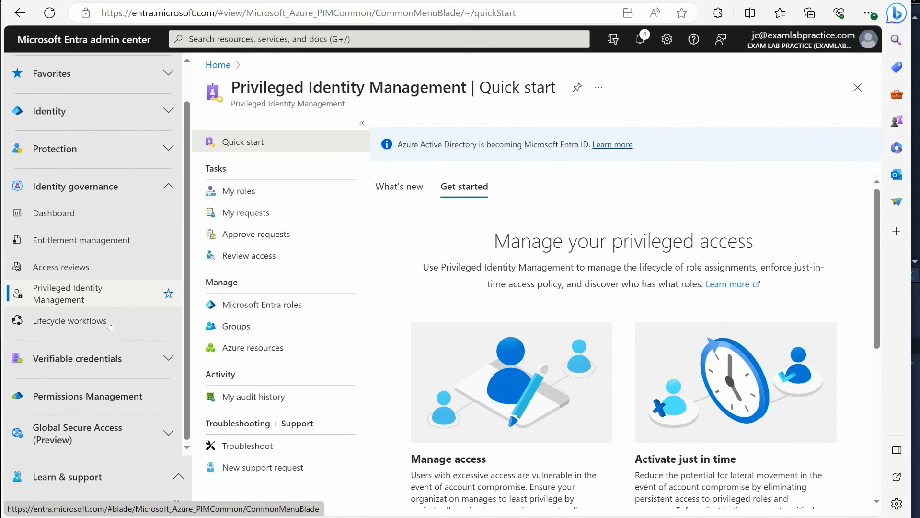